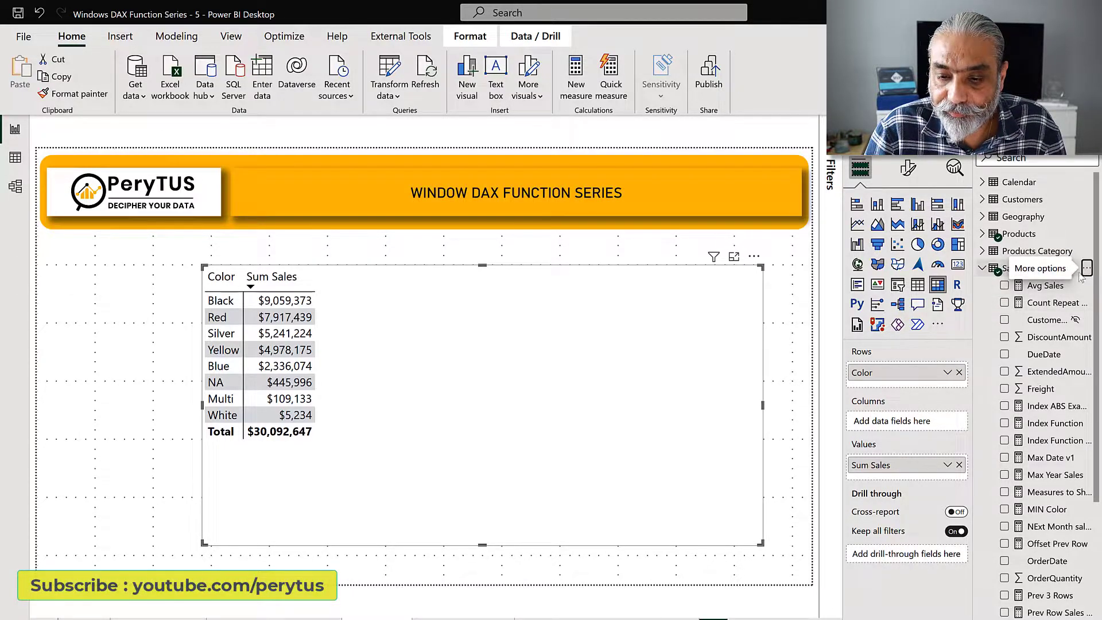
Create a new measure named Top Sales in the Sales table and start its formula on a new line.
left_click(1086, 268)
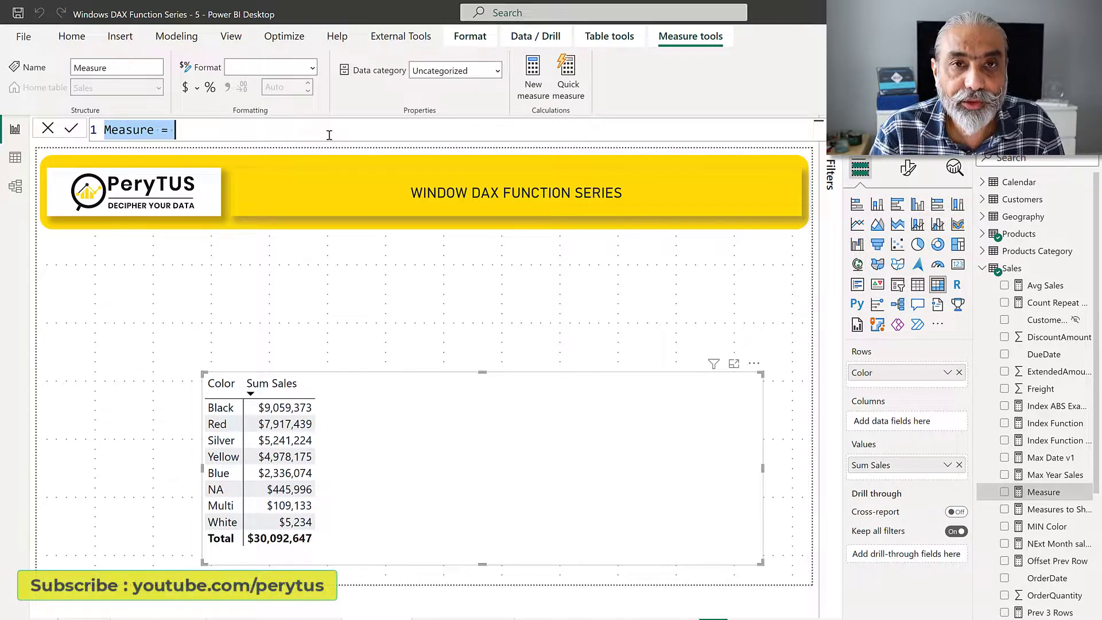
type("Top")
key("BackSpace")
key("BackSpace")
type("op Sales ")
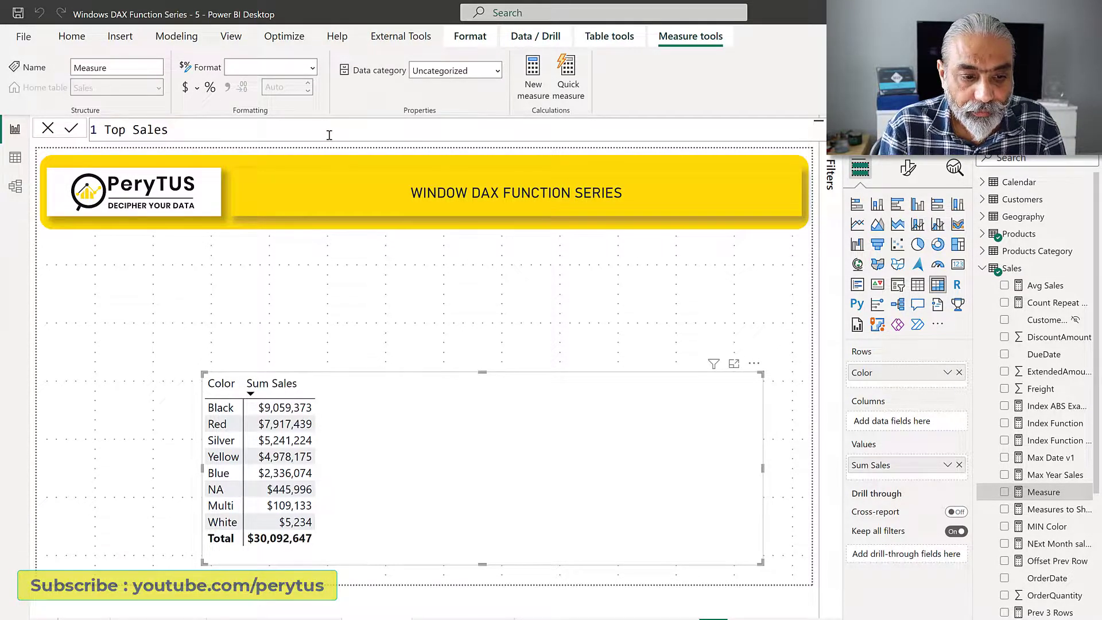
type("=")
key("shift+Return")
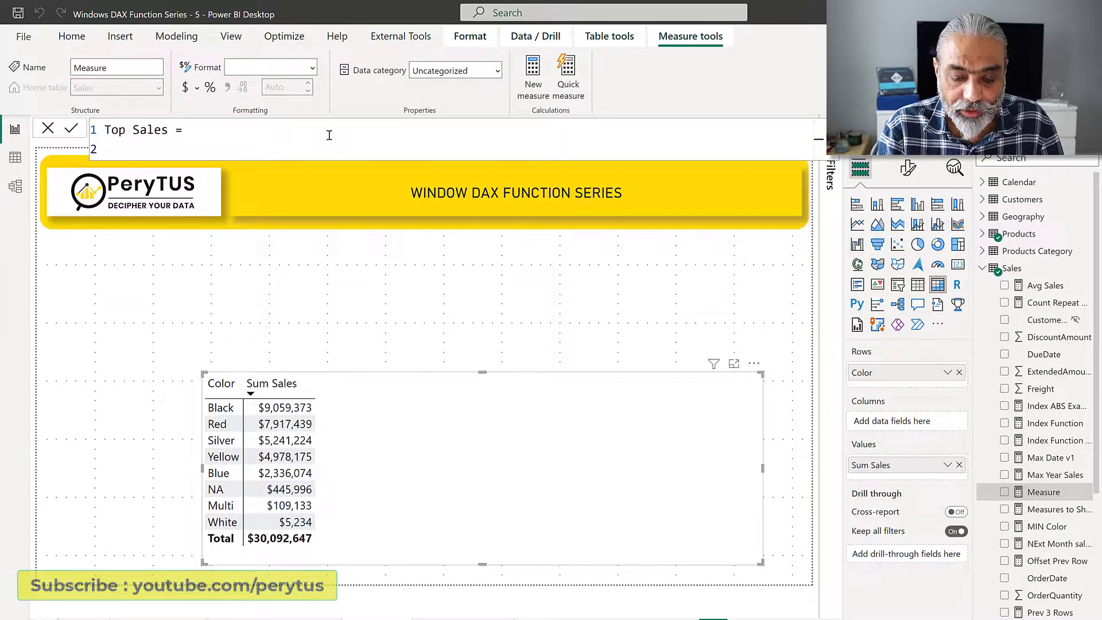
Begin the Top Sales formula with CALCULATE, using [Sum Sales] as its expression.
type("CALCULATE (")
key("shift+Return")
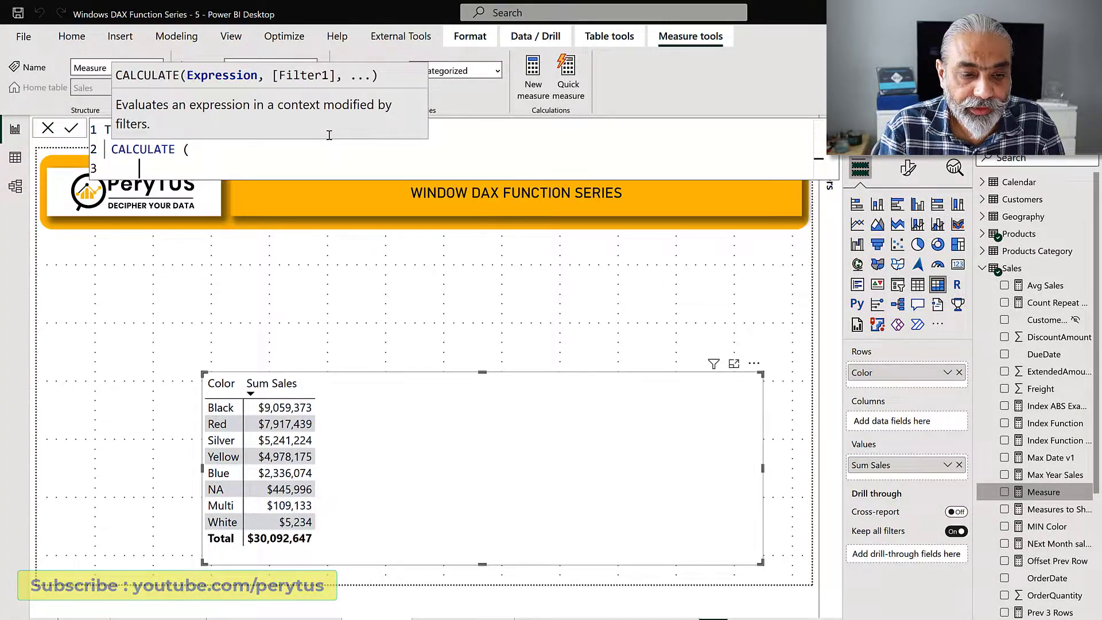
type("[")
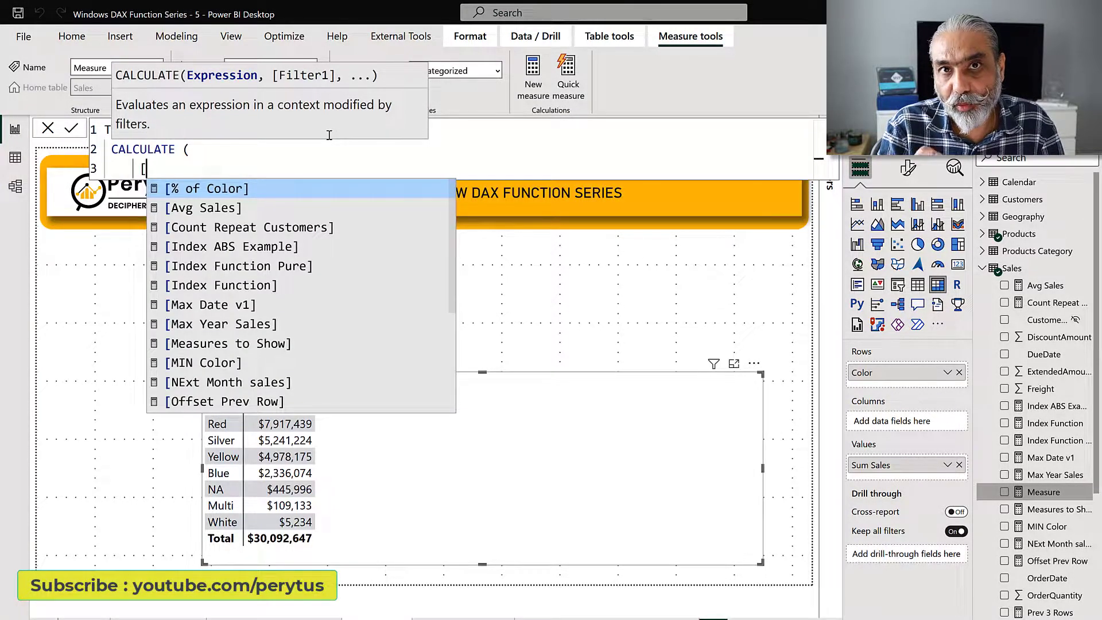
type("Sum Sal")
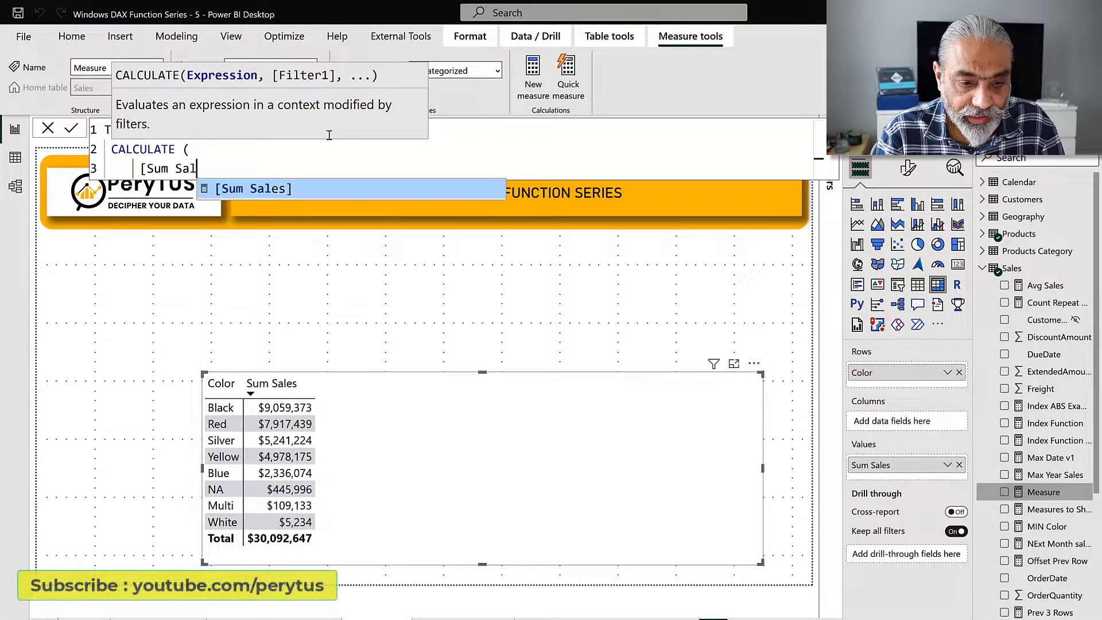
type("es],")
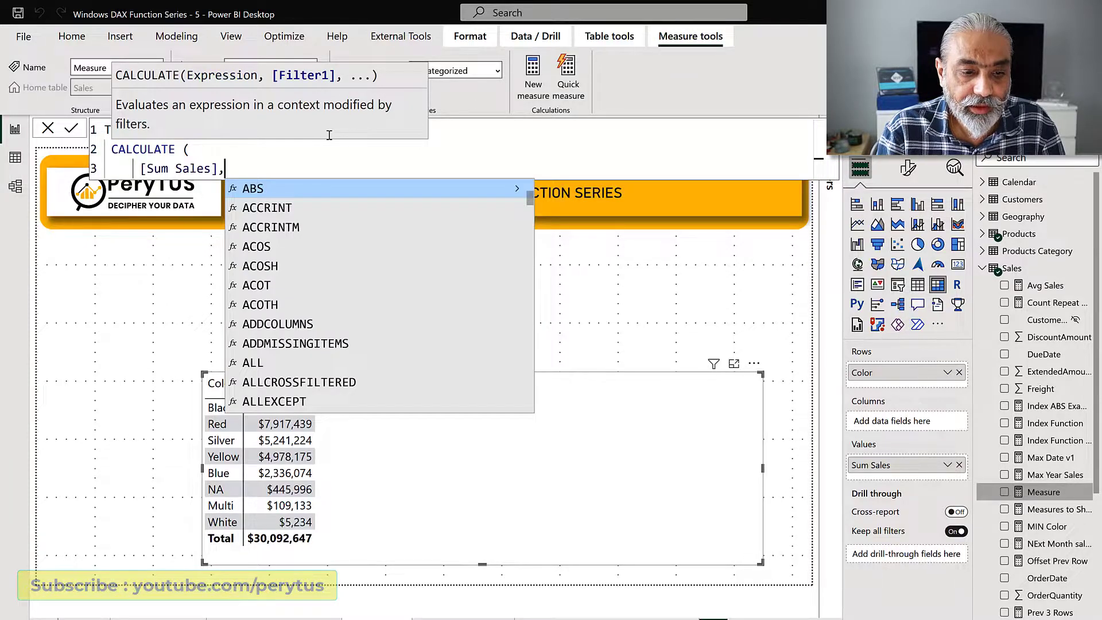
Add an INDEX function with position 1 as the CALCULATE filter, and sort the matrix by Color in ascending order.
key("shift+Return")
type("INDEX (")
key("shift+Return")
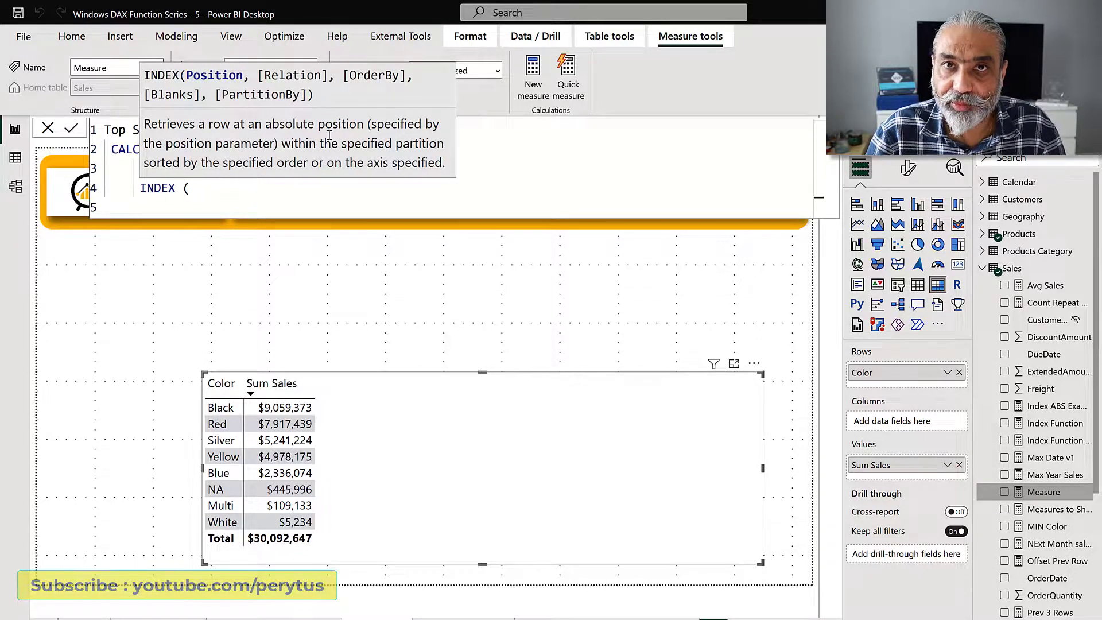
left_click(221, 384)
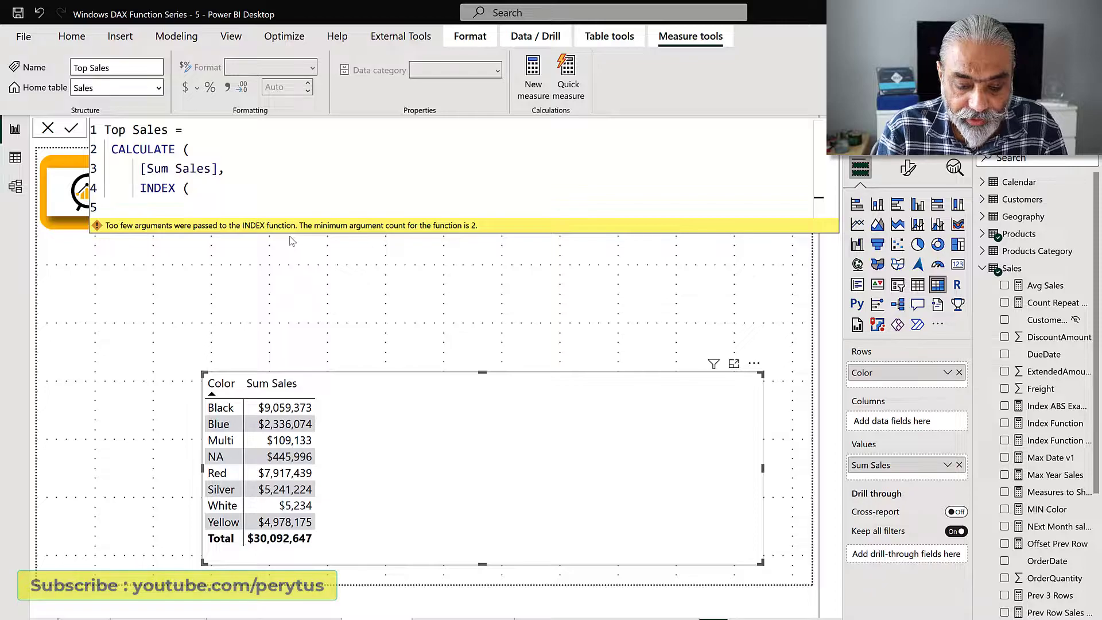
type("1,")
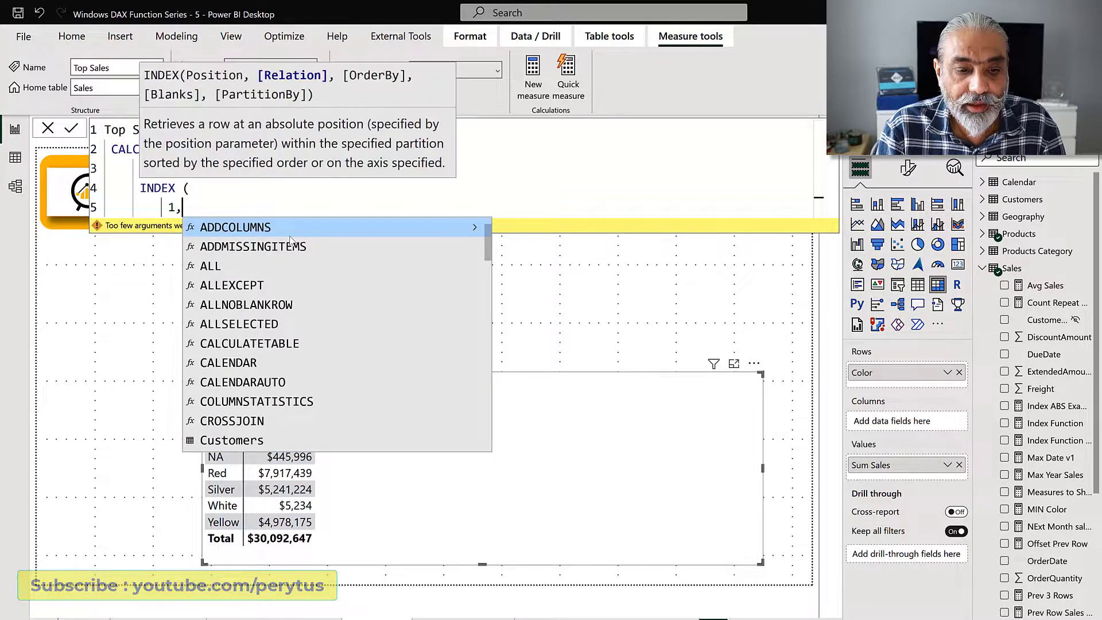
Start the INDEX relation argument with SUMMARIZE over ALLSELECTED of the Sales table.
key("Return")
type("SUMMRI")
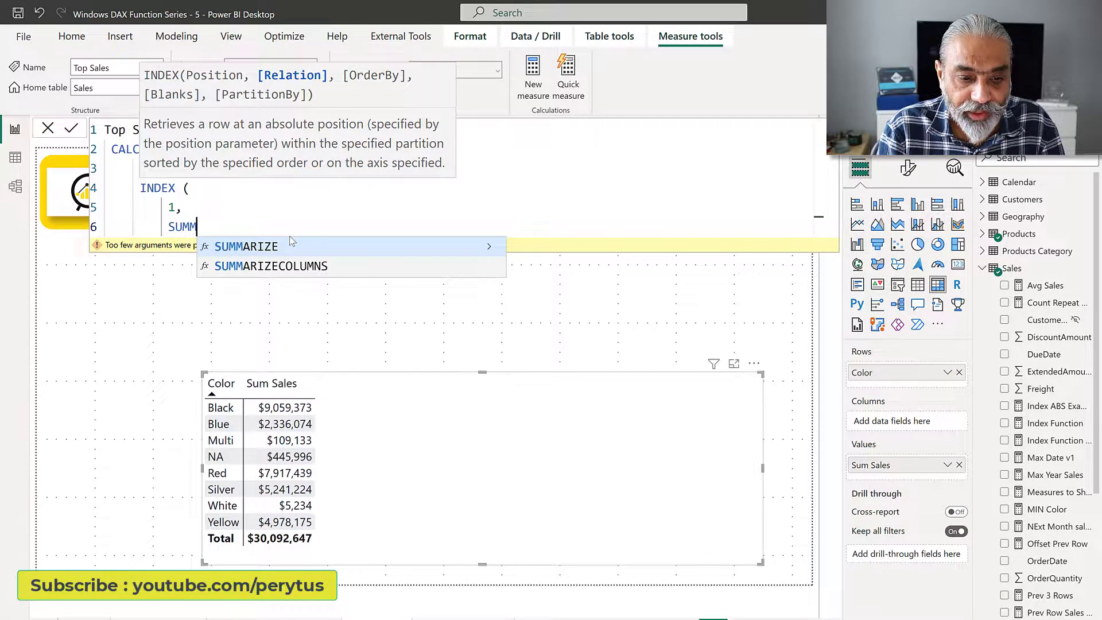
key("BackSpace")
key("BackSpace")
type("ARIZ")
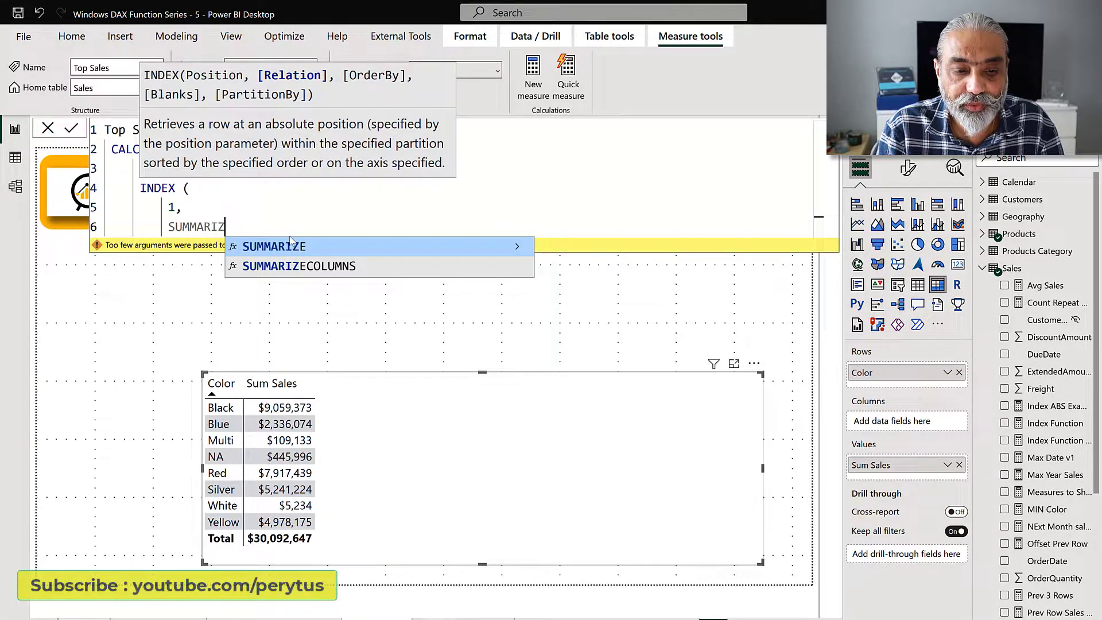
type("E (")
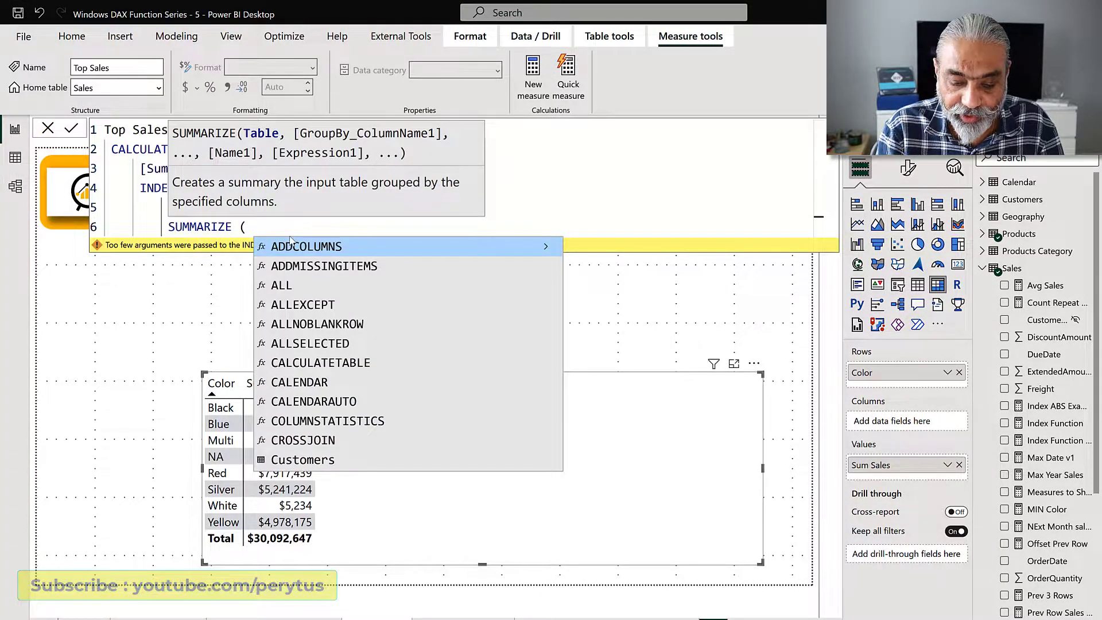
type(" ALLSELECTED ")
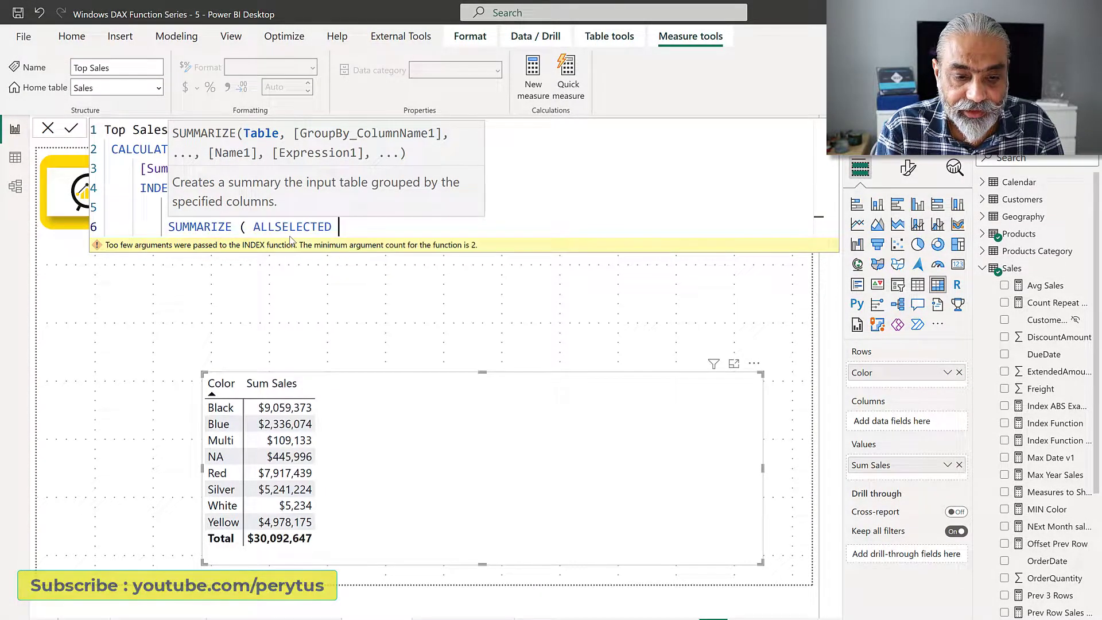
type("( SAles ), ")
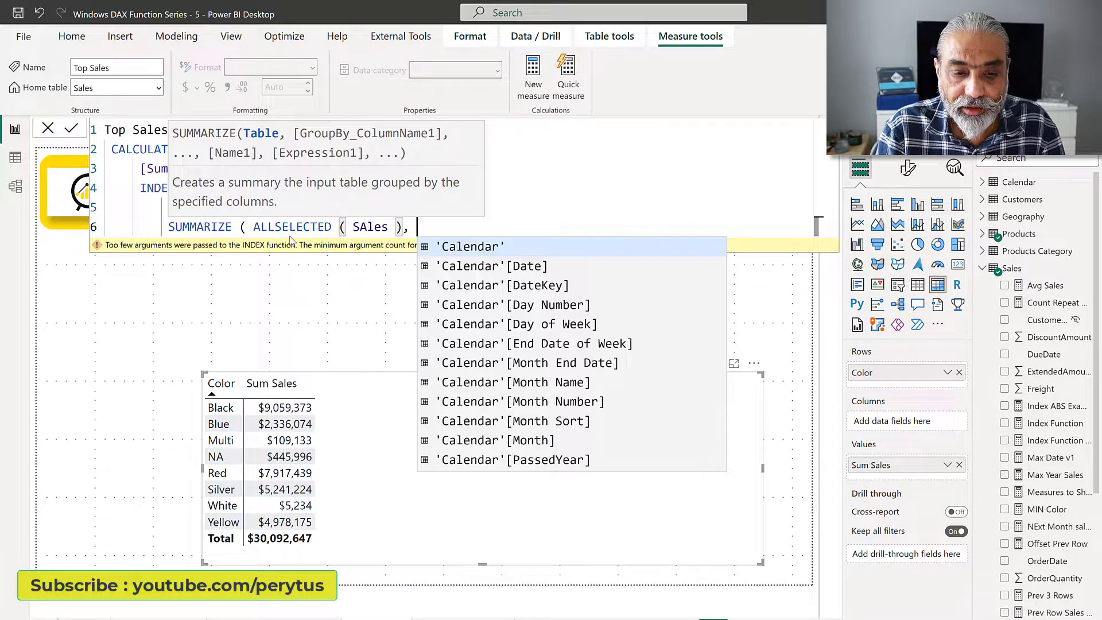
Group the SUMMARIZE by Products[Color], close it, and correct the capitalisation of the Sales table name.
type("product")
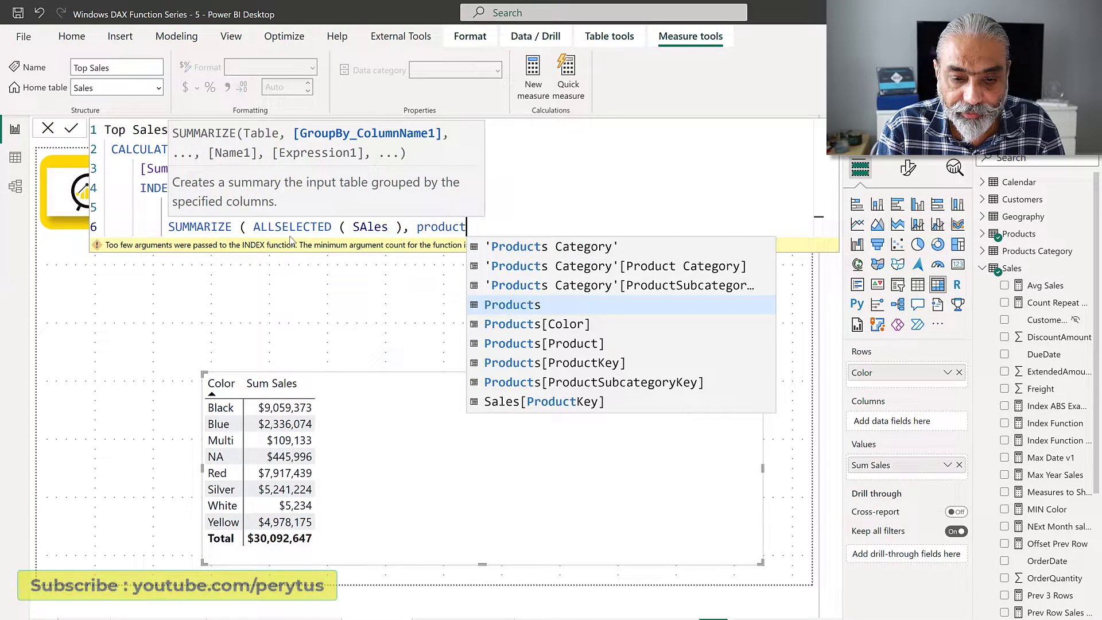
key("Down")
key("Tab")
type("),")
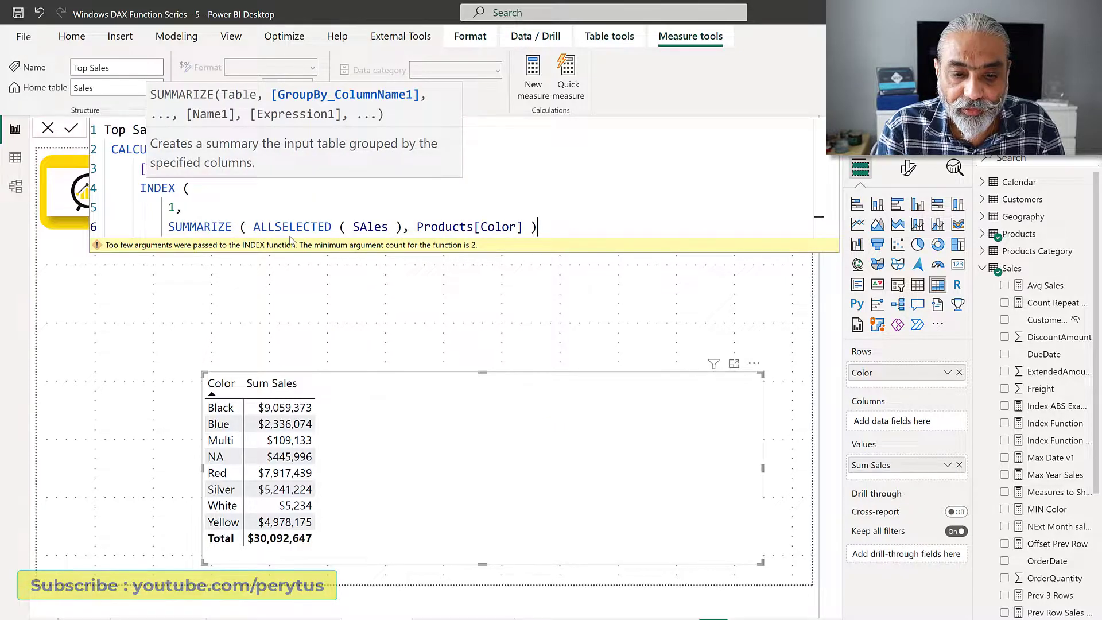
key("shift+Return")
left_click_drag(359, 228, 367, 229)
type("a")
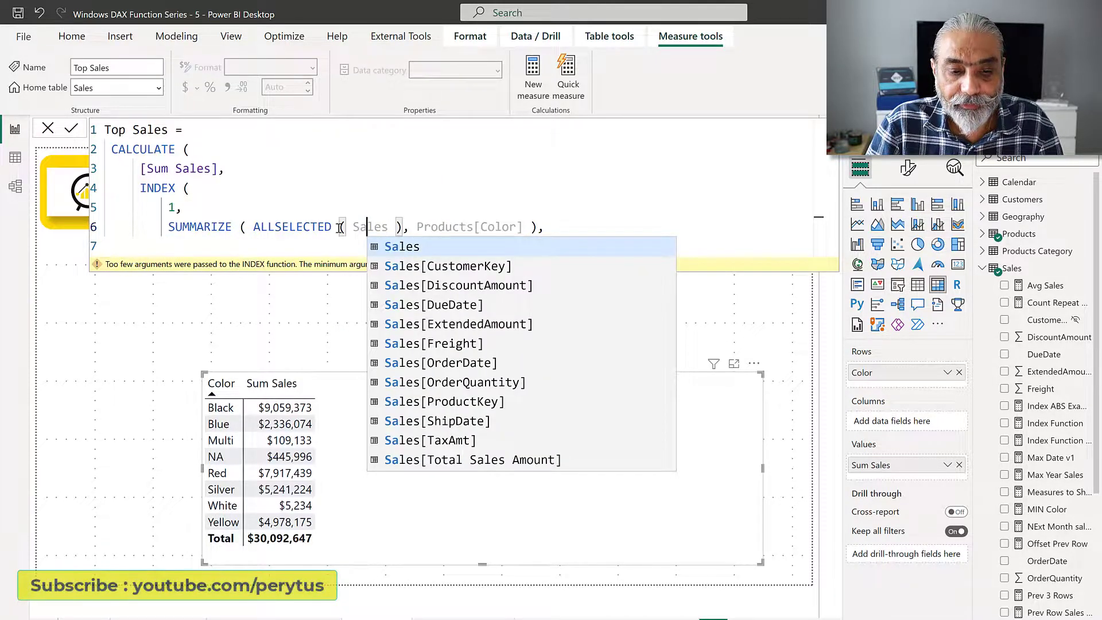
Remove the extra indentation space before the position argument and the SUMMARIZE line.
left_click(222, 243)
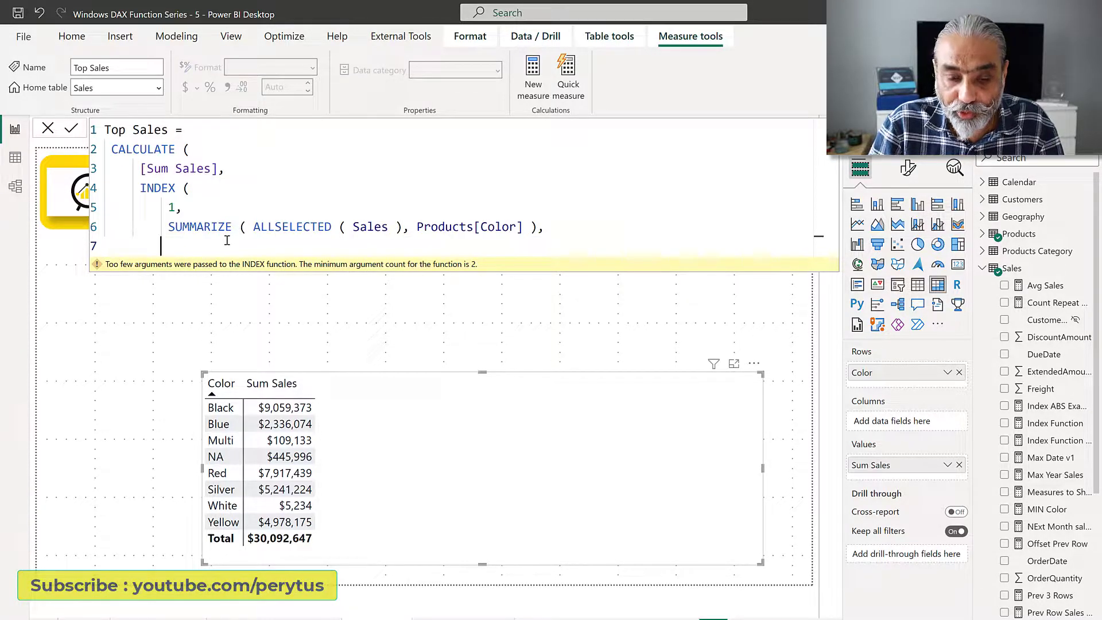
key("Up")
key("Right")
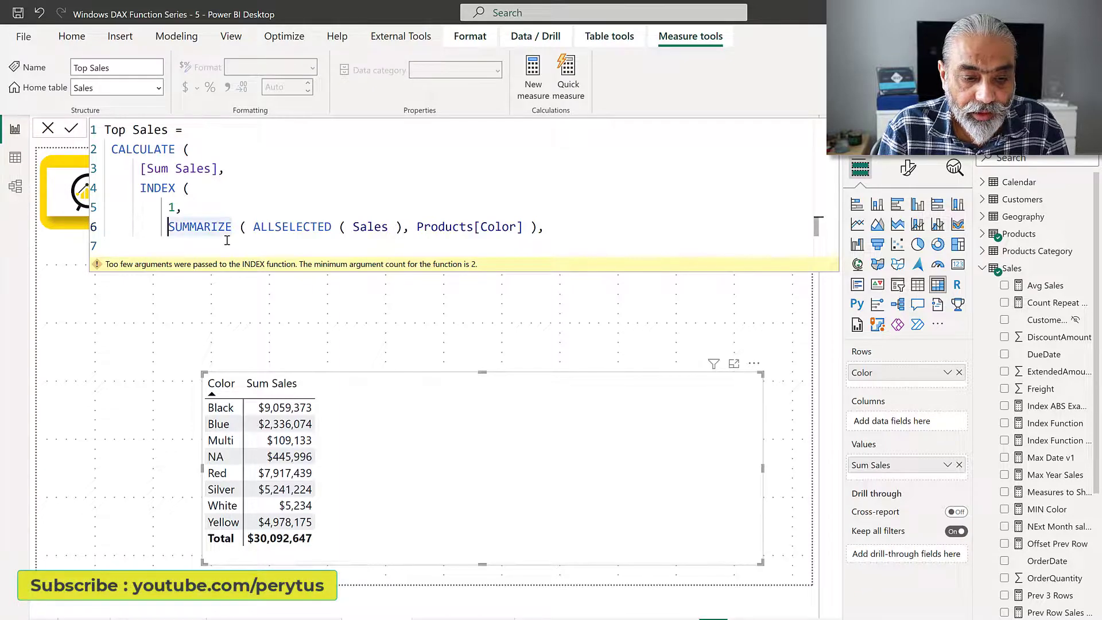
key("BackSpace")
key("Up")
key("BackSpace")
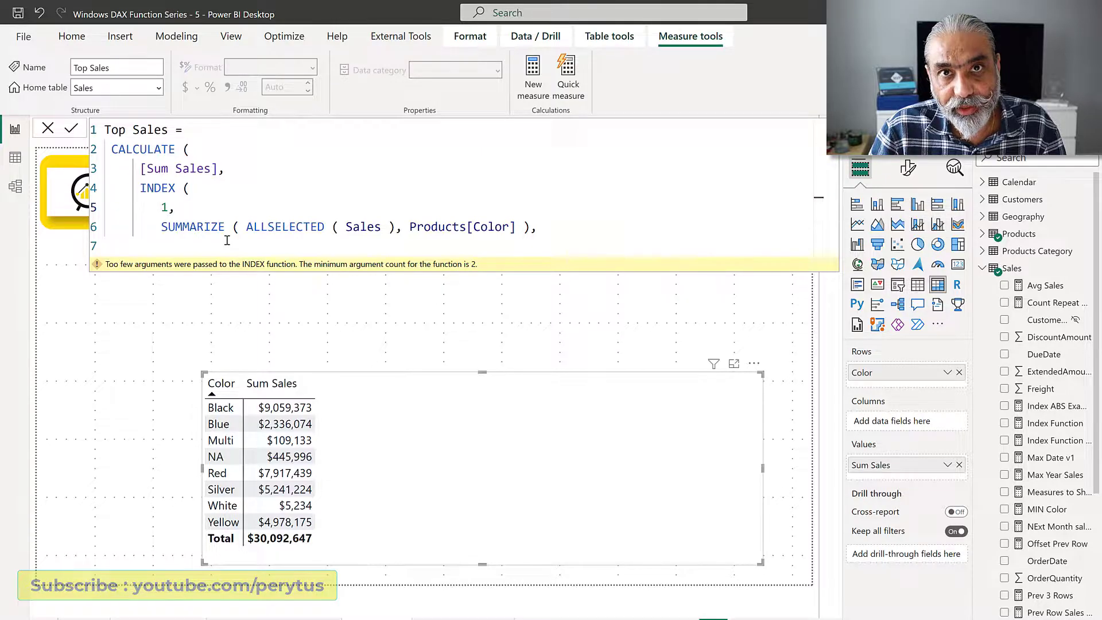
Add ORDERBY ( Products[Color] ) as the next INDEX argument below the SUMMARIZE line.
left_click(220, 241)
left_click(559, 230)
key("Return")
type("ORDERBU (")
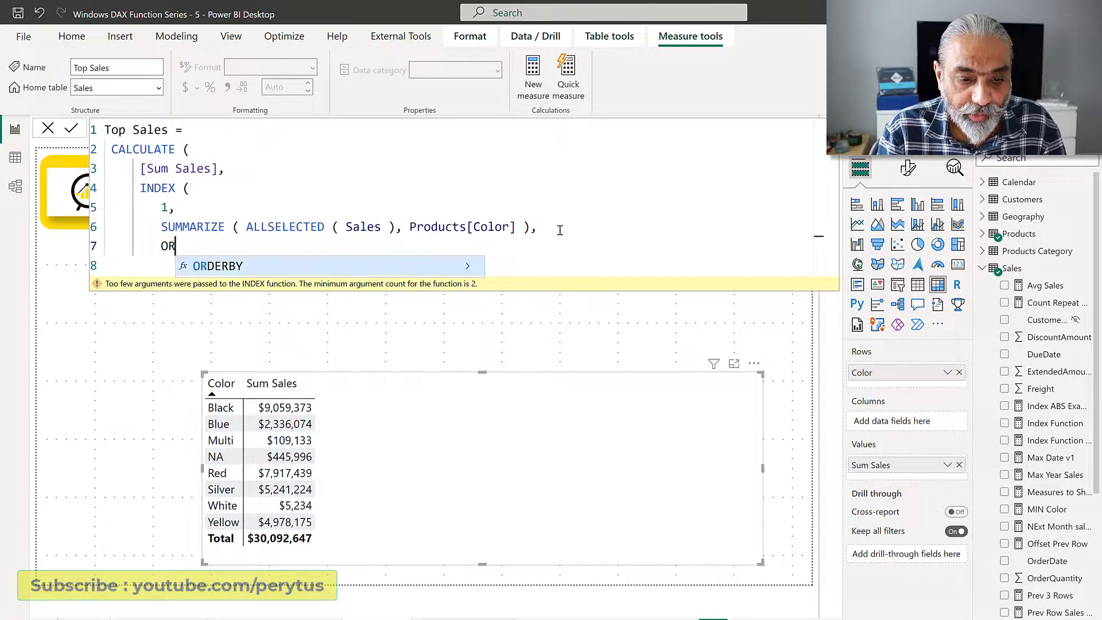
key("BackSpace")
key("BackSpace")
key("BackSpace")
key("BackSpace")
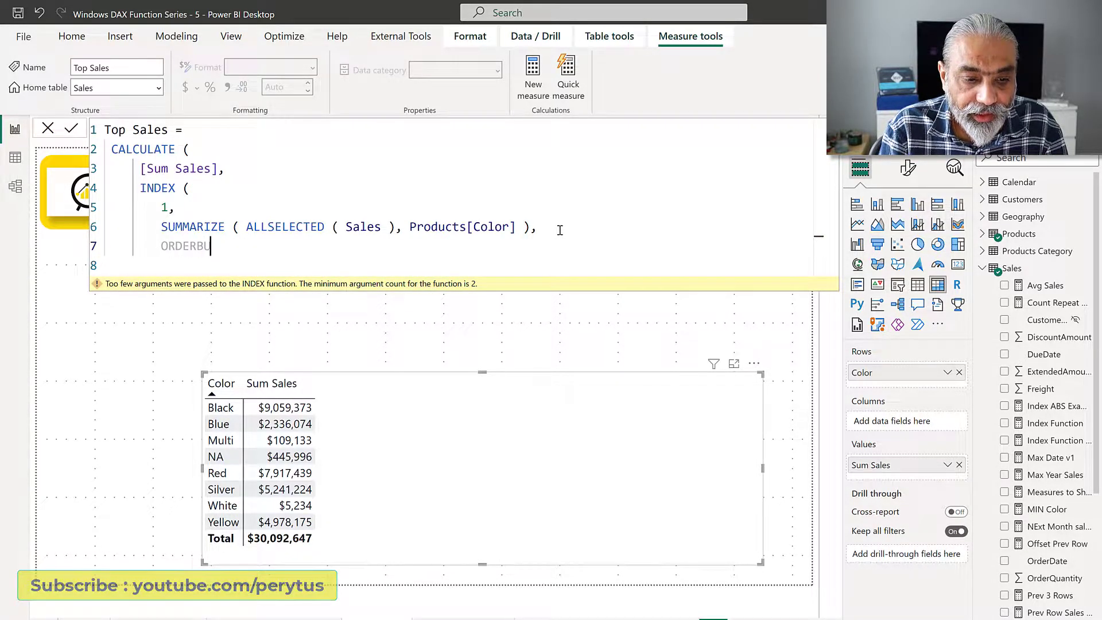
type("Y (")
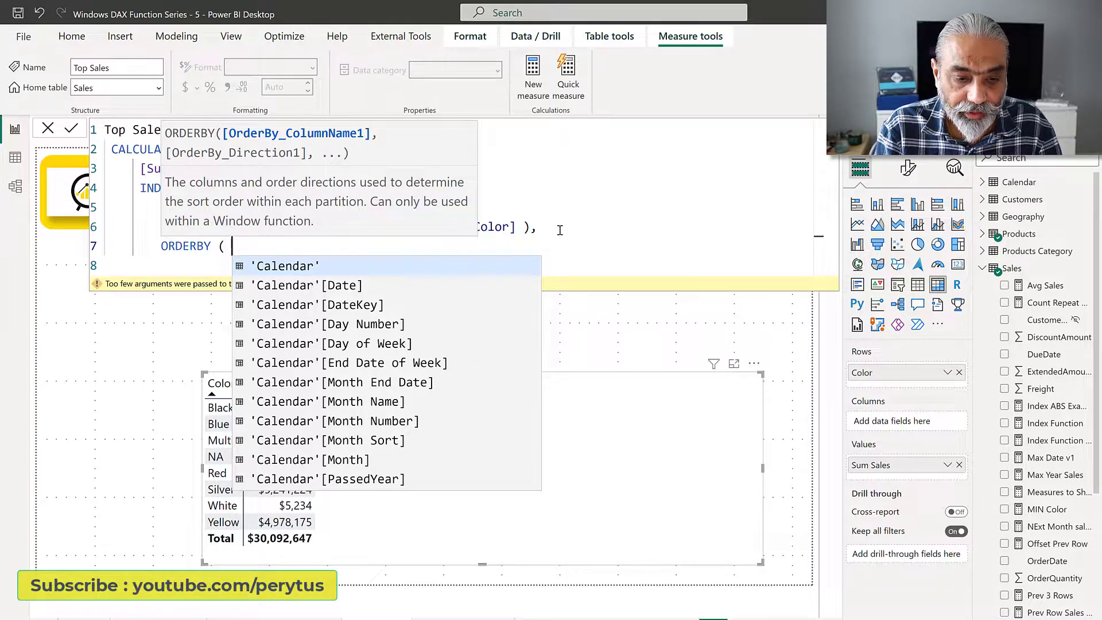
type("Color")
key("Tab")
type(")")
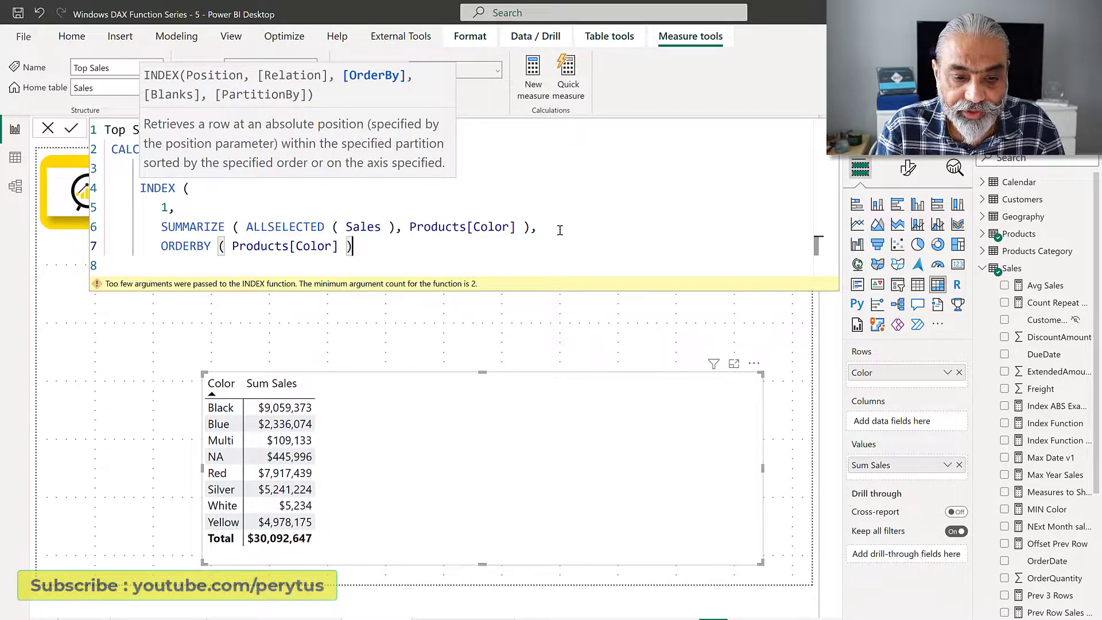
key("shift+Return")
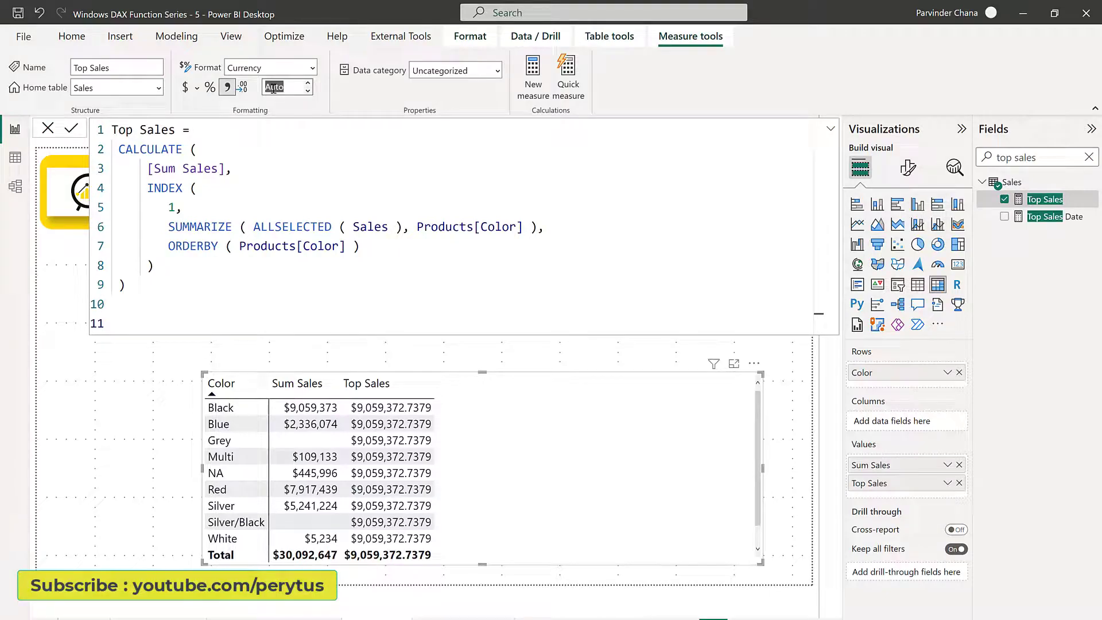
Set the Top Sales measure's decimal places to 0.
left_click(274, 87)
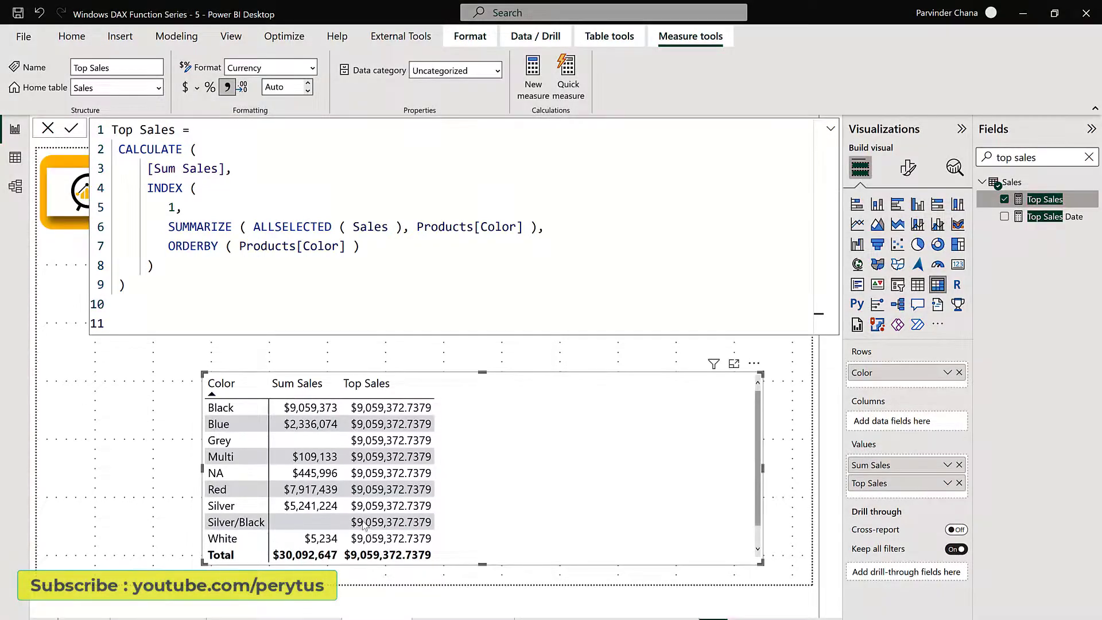
key("Return")
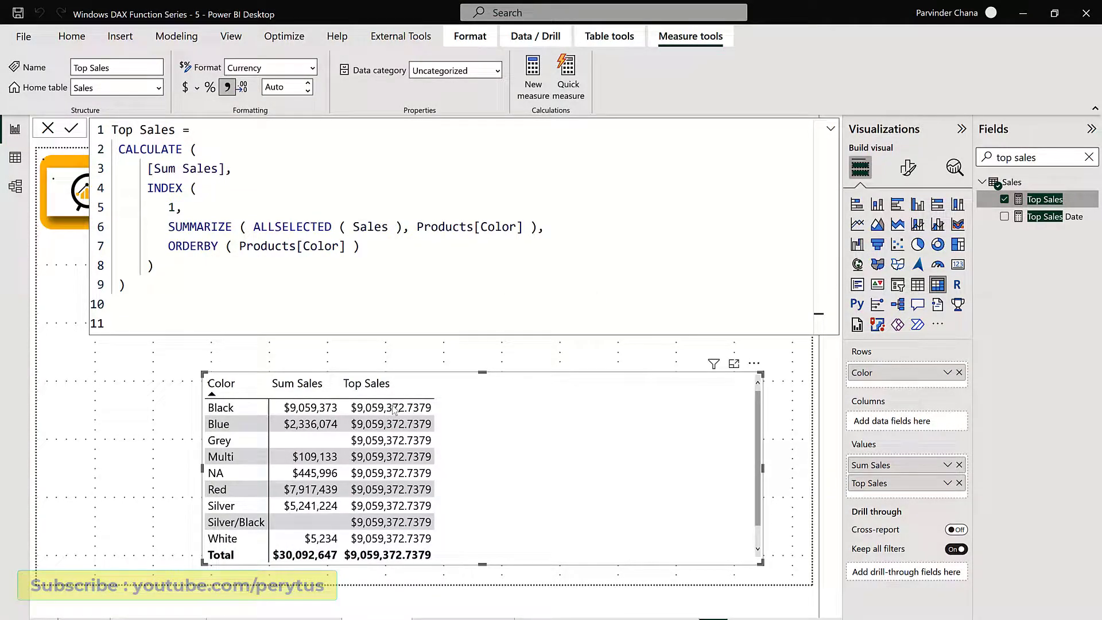
key("Down")
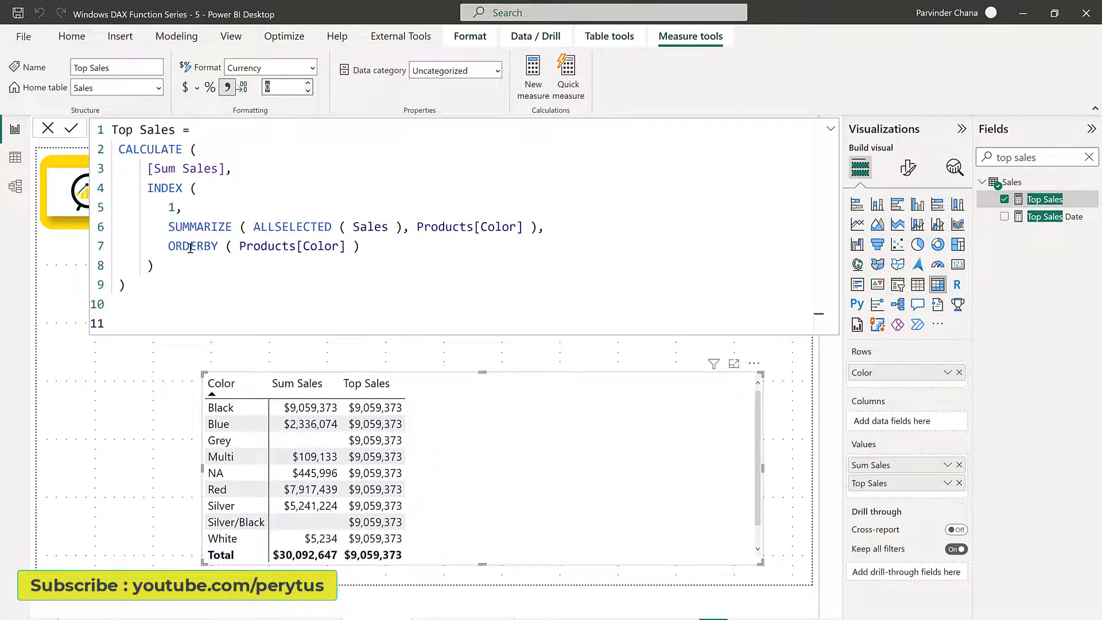
Change the INDEX position in the Top Sales measure to -1 and apply the formula.
left_click_drag(174, 246, 268, 252)
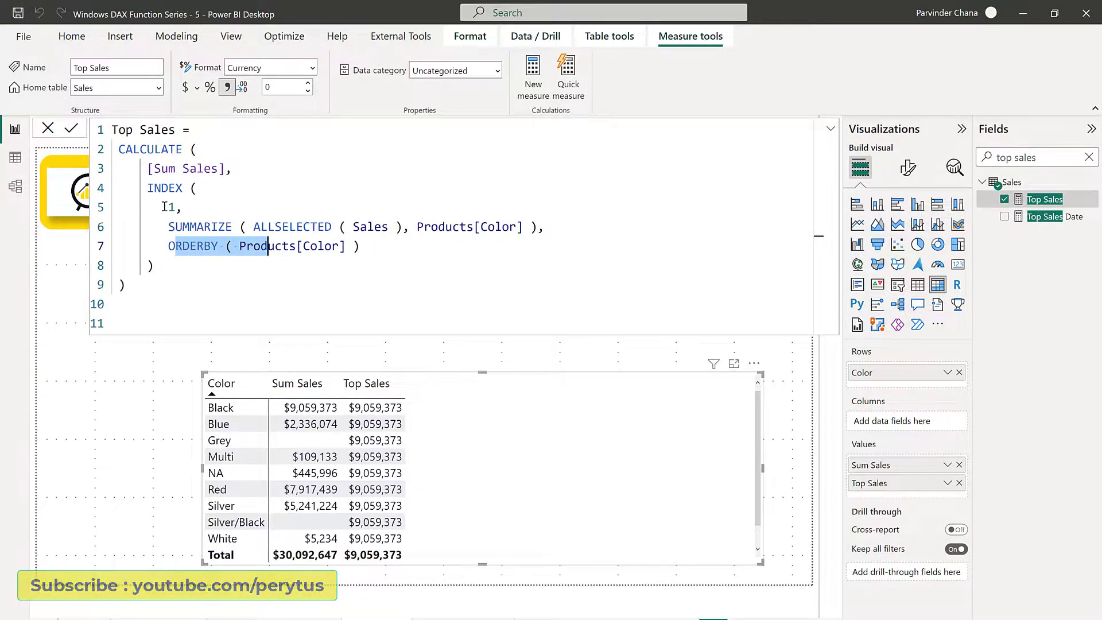
left_click(163, 206)
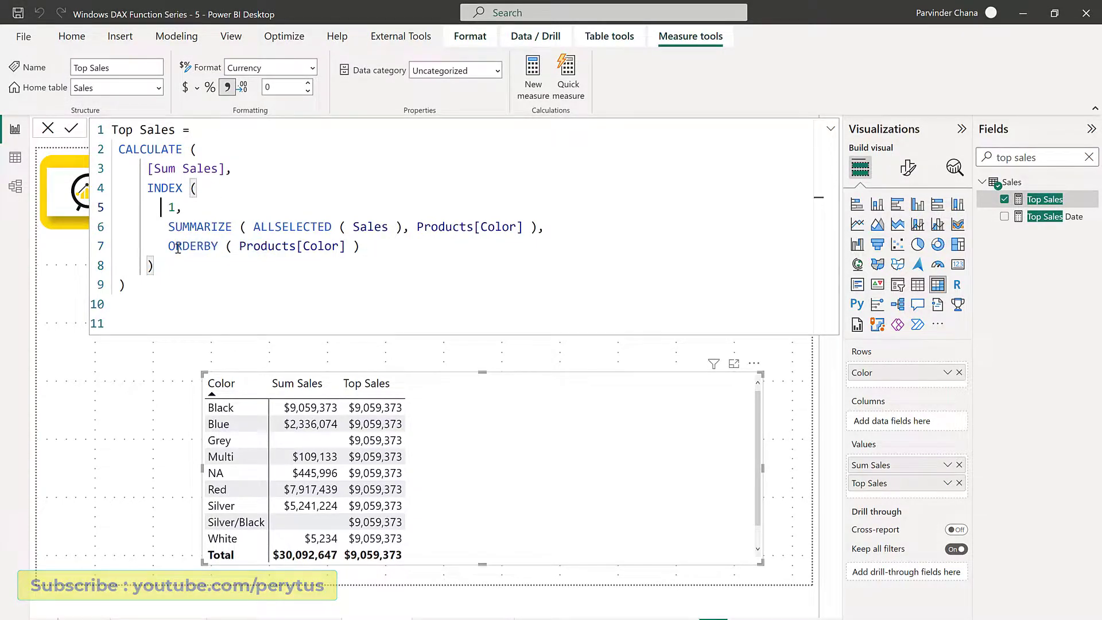
type("-")
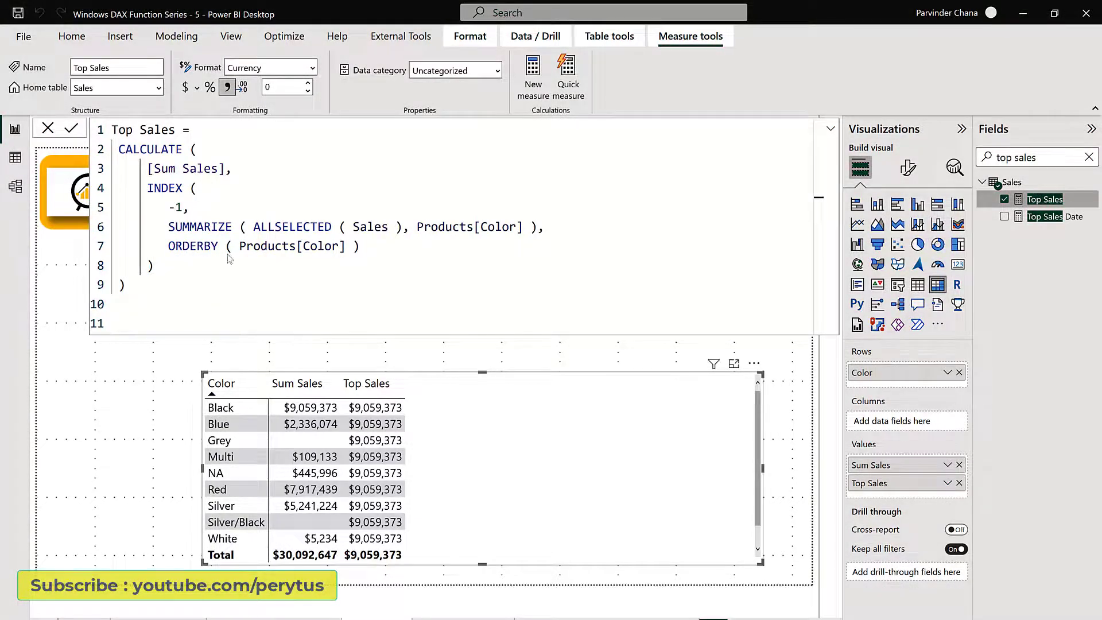
key("Return")
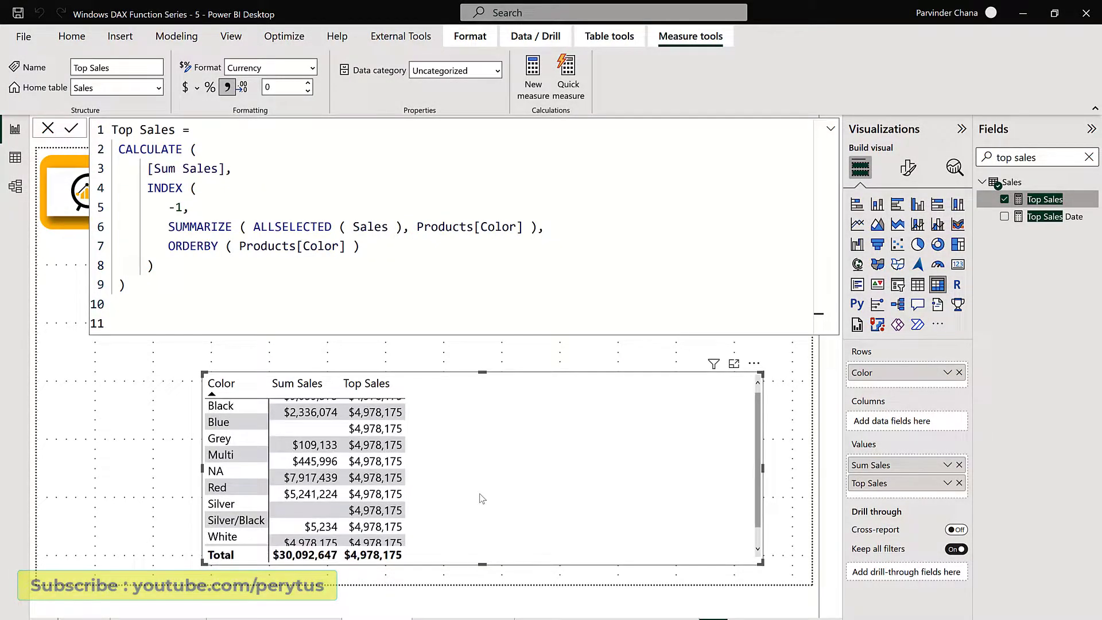
Extend the matrix upward until all color rows and the total fit without scrolling.
scroll(480, 498, "down", 2)
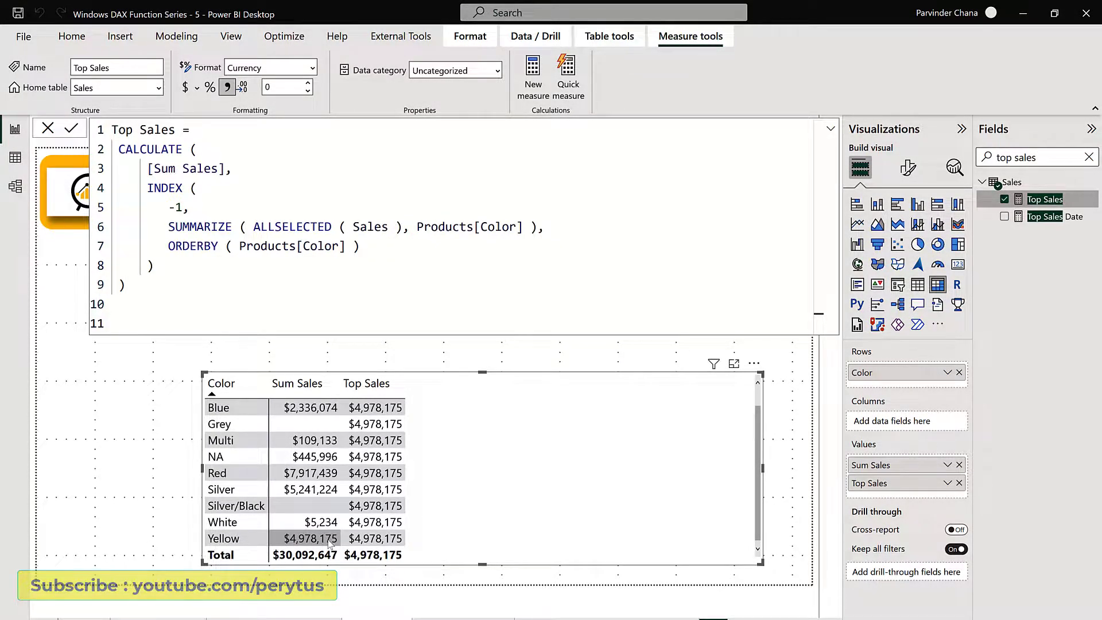
left_click_drag(488, 377, 485, 343)
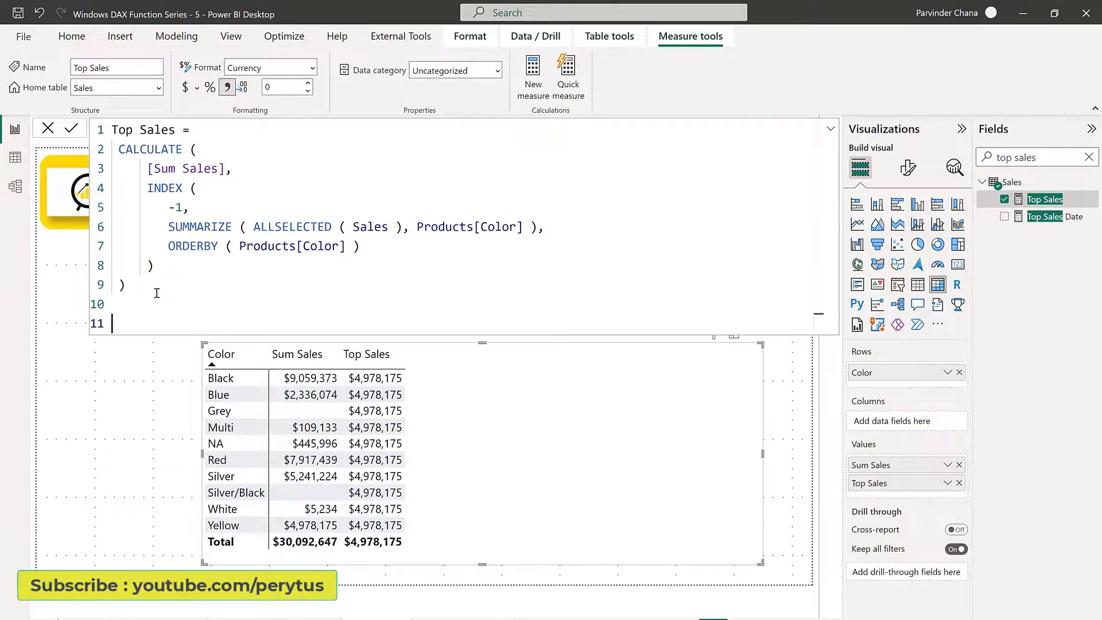
Sort the matrix by Sum Sales in descending order.
left_click(157, 293)
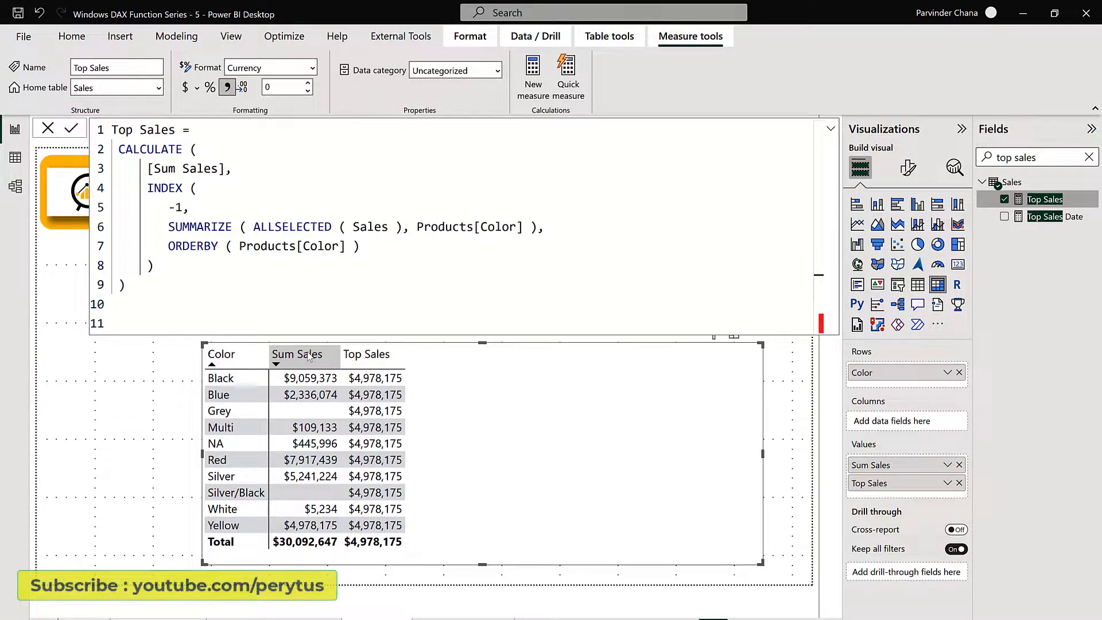
left_click(309, 357)
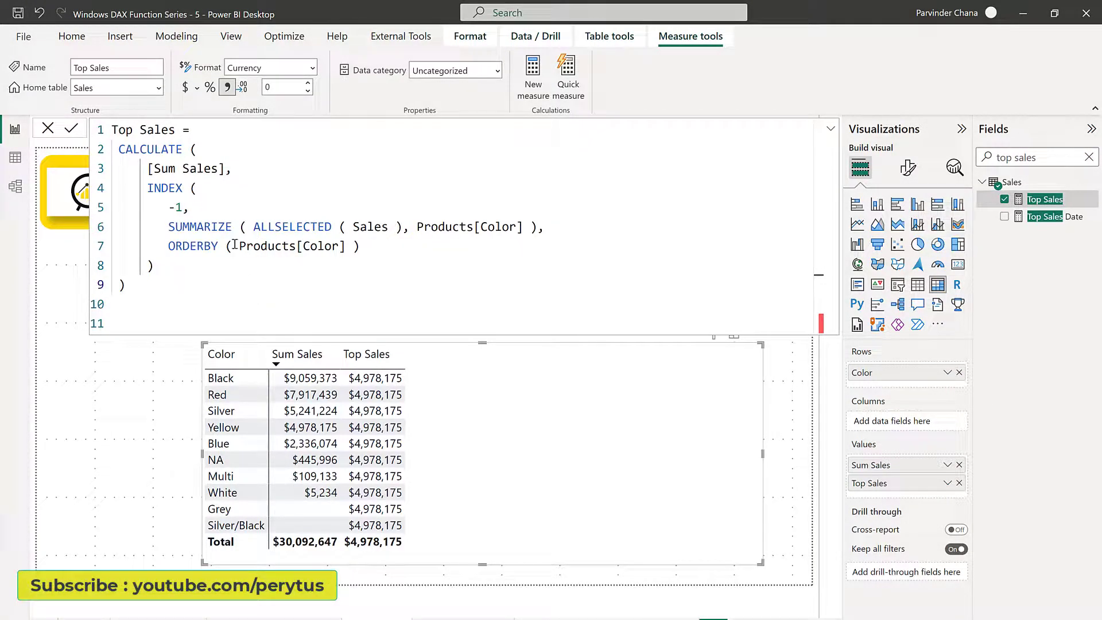
Try to order the INDEX rows by the [Sum Sales] measure instead of Products[Color] in ORDERBY, applying the formula.
left_click_drag(240, 246, 352, 248)
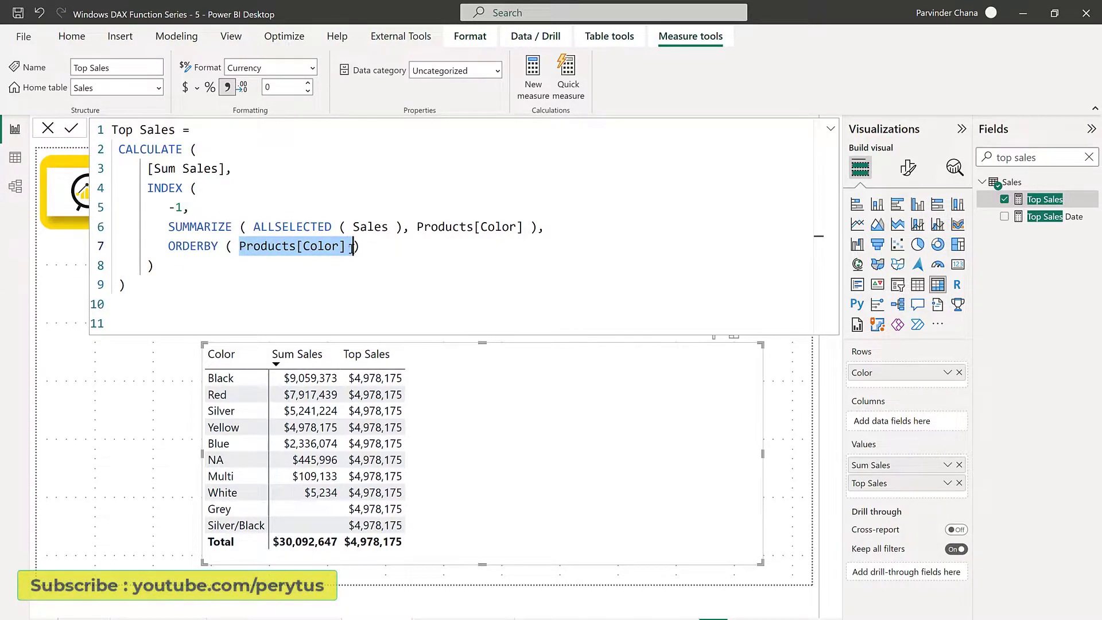
type("[Sales]")
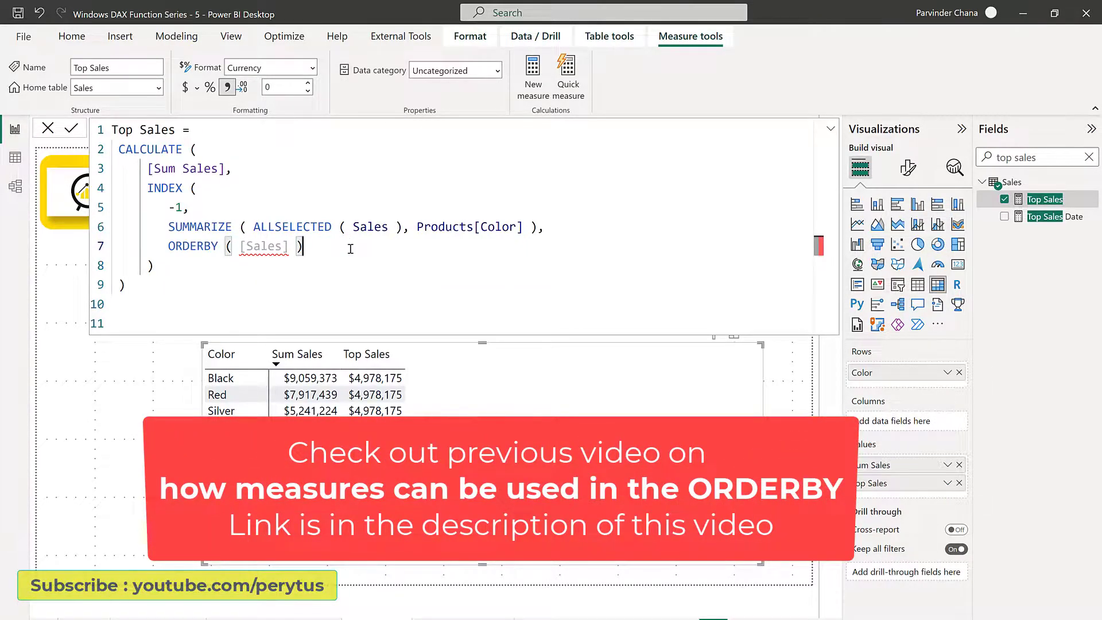
key("Return")
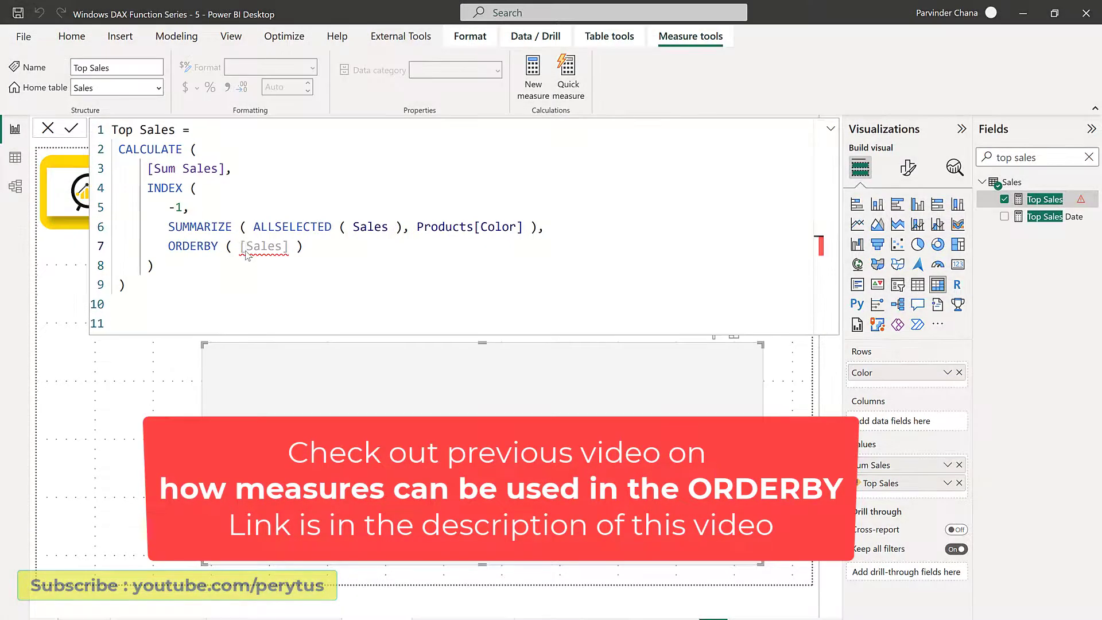
left_click(245, 247)
type("Su")
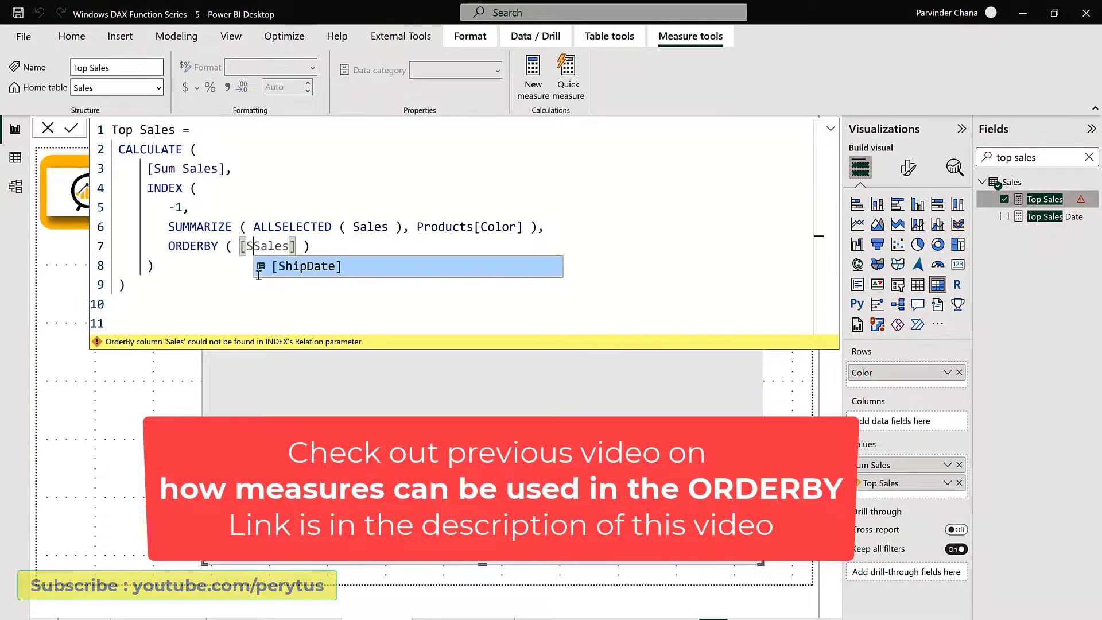
type("m")
left_click(204, 328)
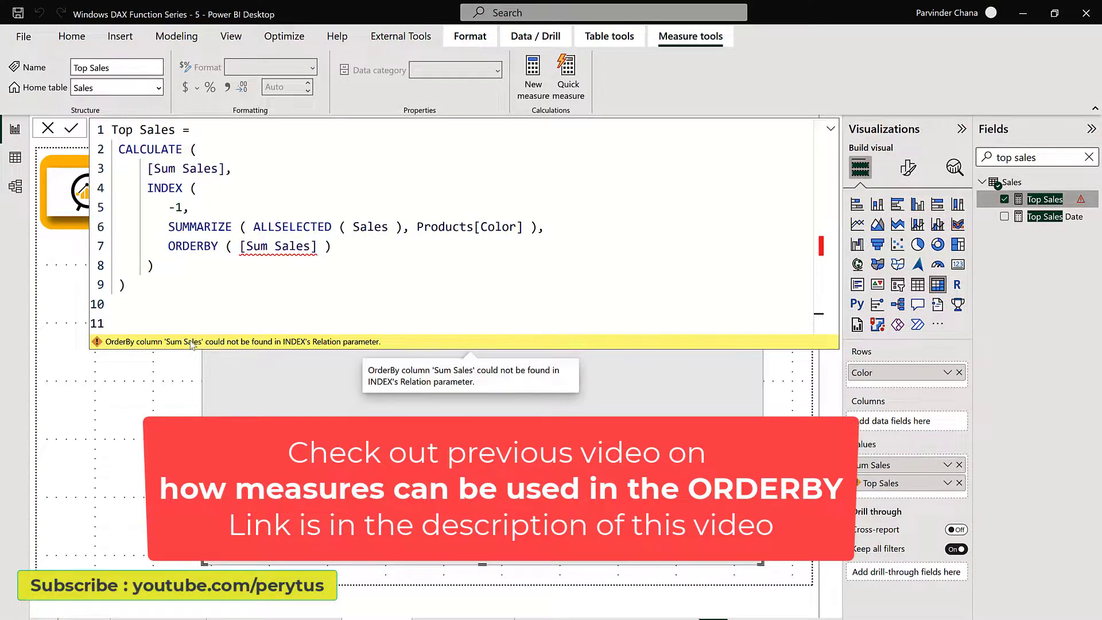
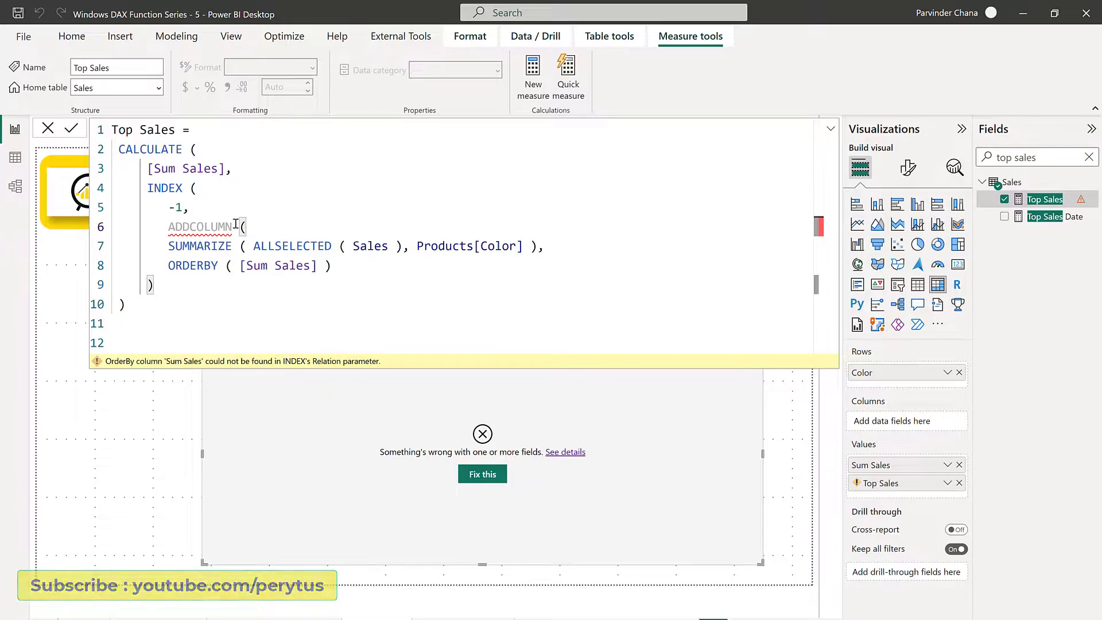
left_click(169, 246)
key("Tab")
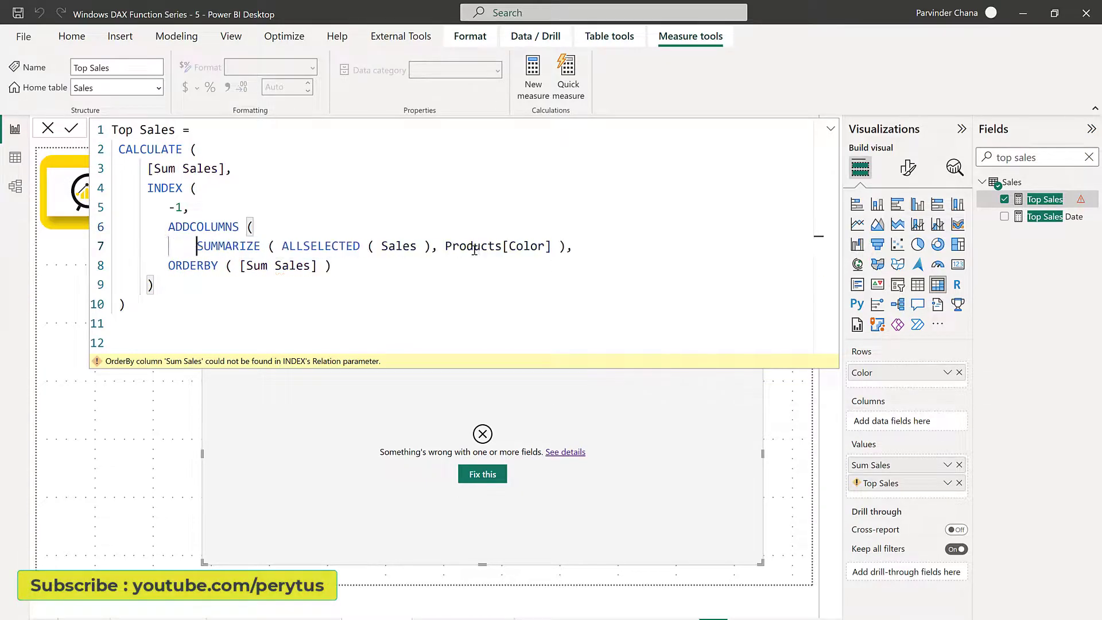
left_click(610, 251)
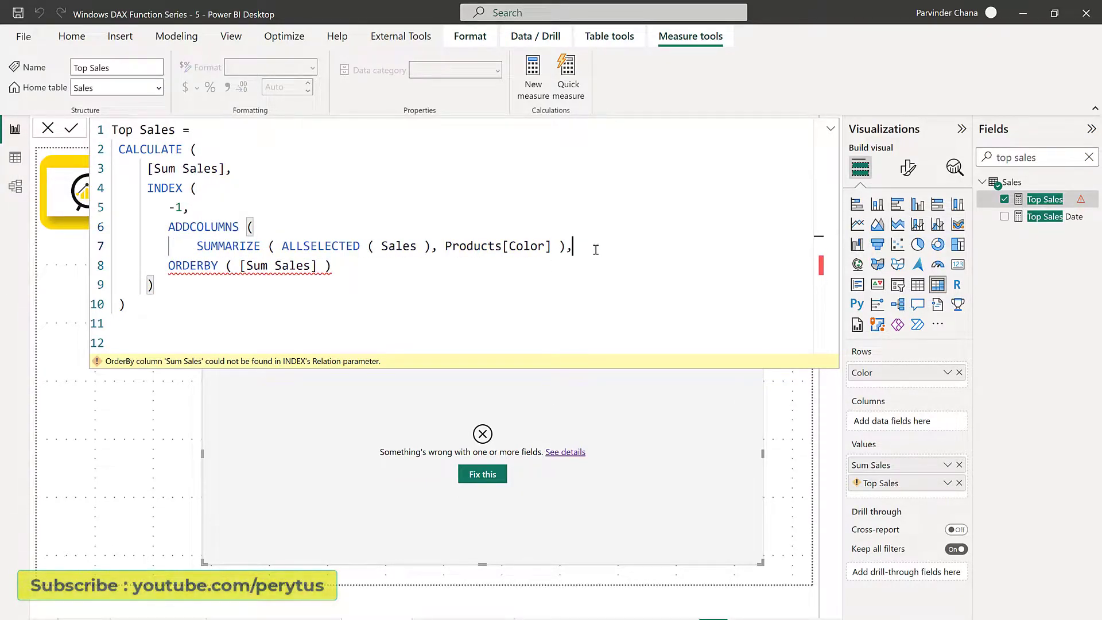
key("Return")
type("\"@S")
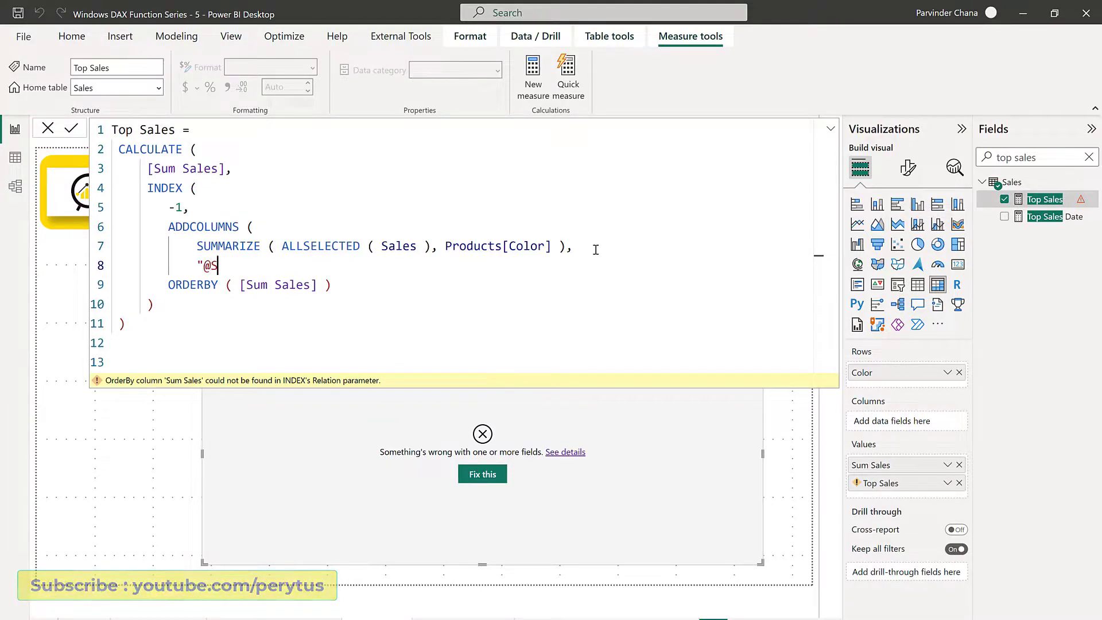
type("ale\", [")
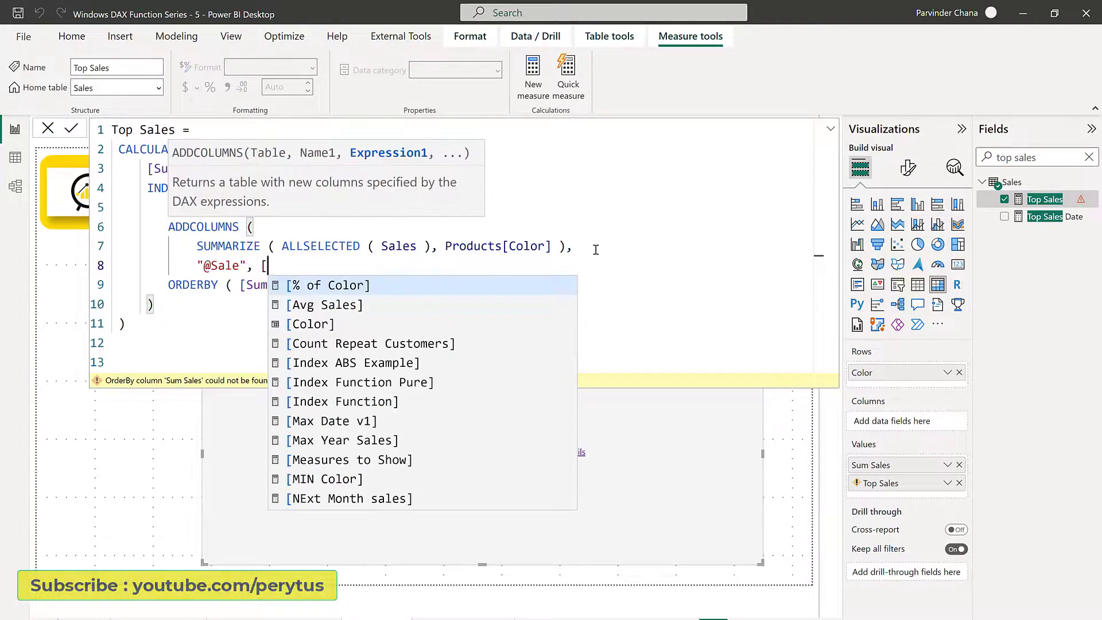
type("Sum Sales]")
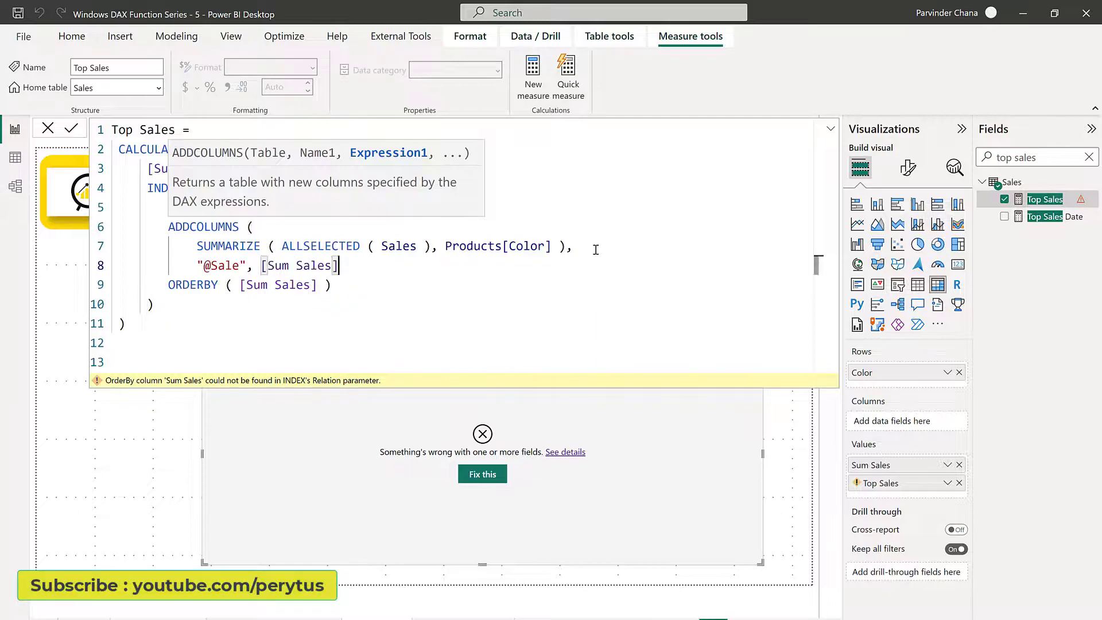
key("Return")
key("BackSpace")
type(")")
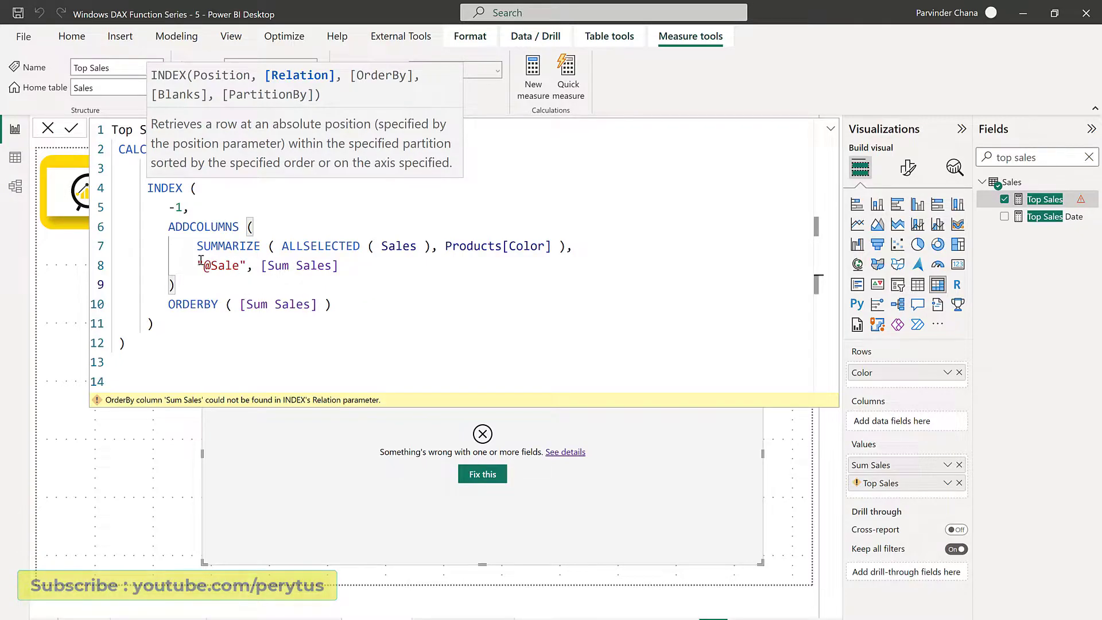
left_click_drag(206, 266, 310, 305)
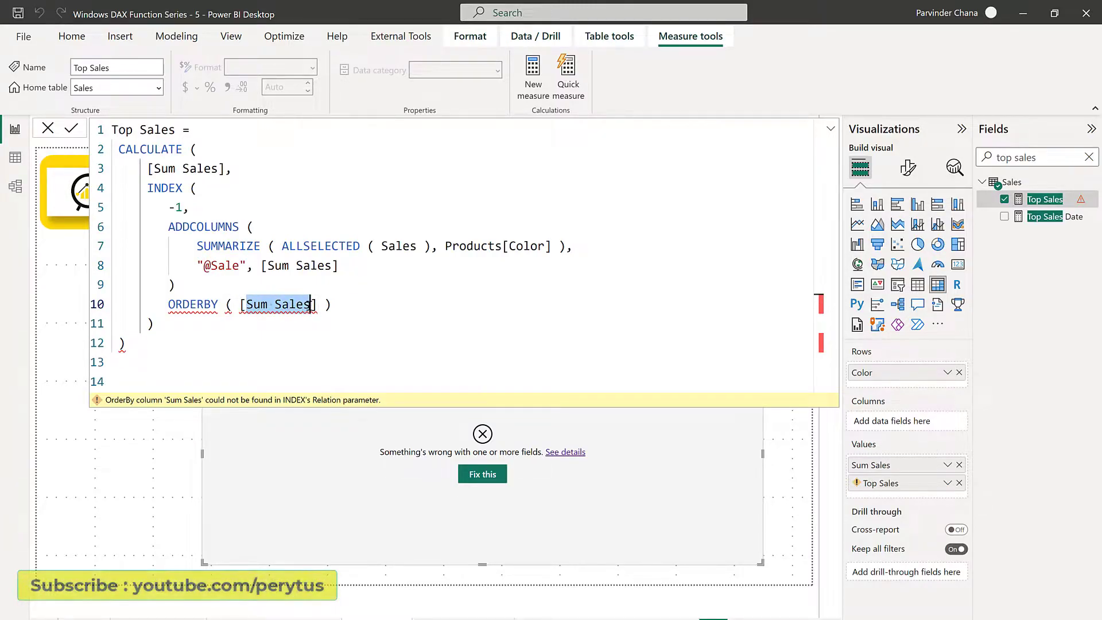
type("@Sales")
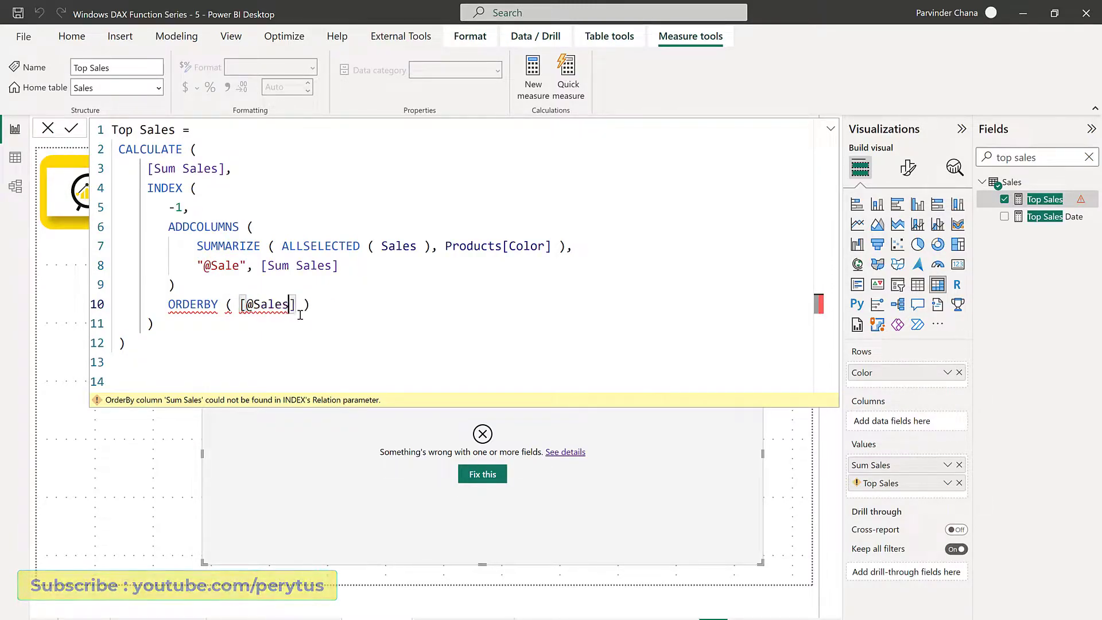
key("BackSpace")
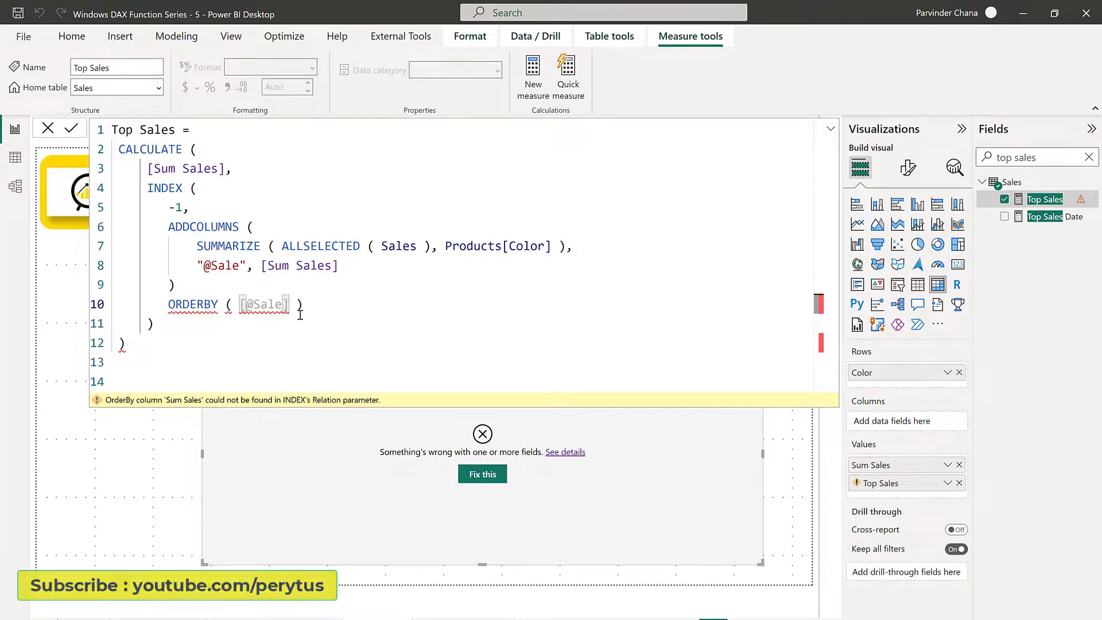
key("Up")
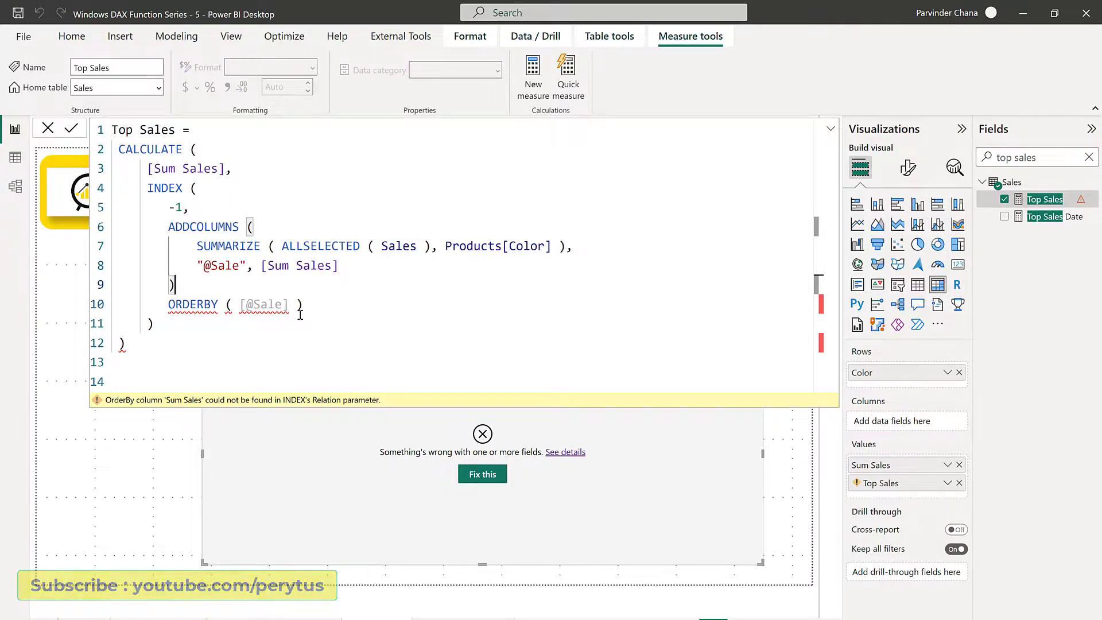
type(",")
key("Down")
key("Return")
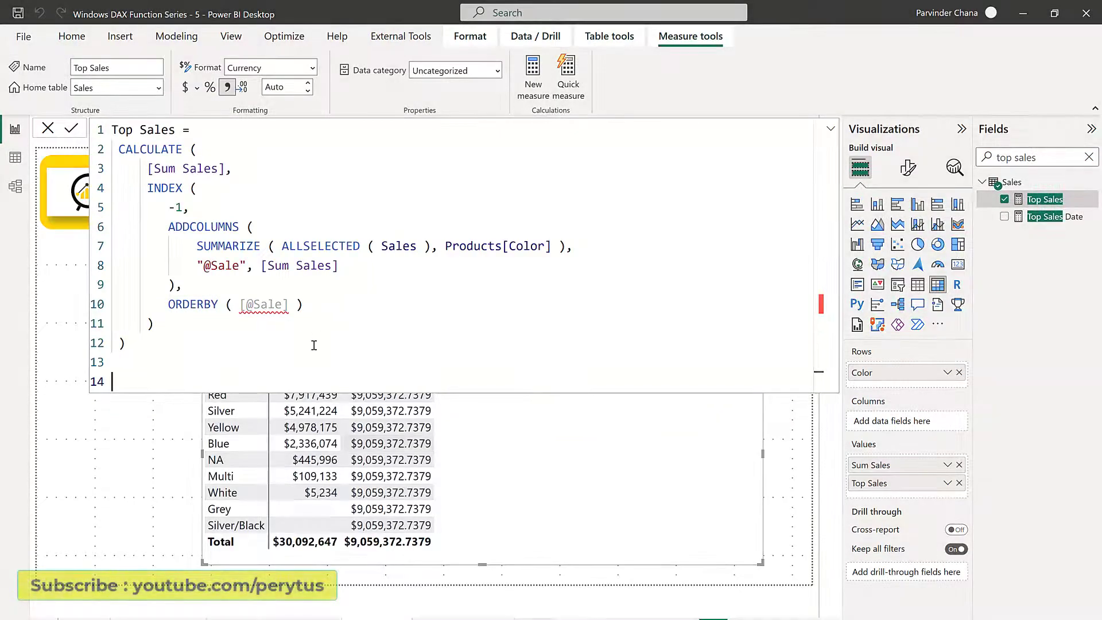
left_click(304, 362)
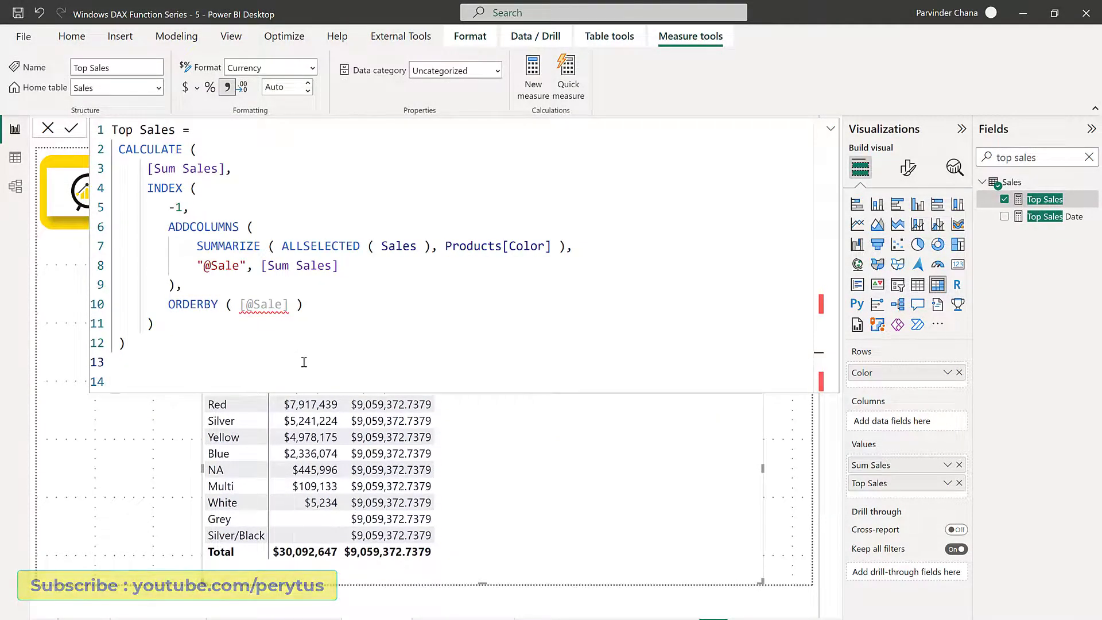
key("BackSpace")
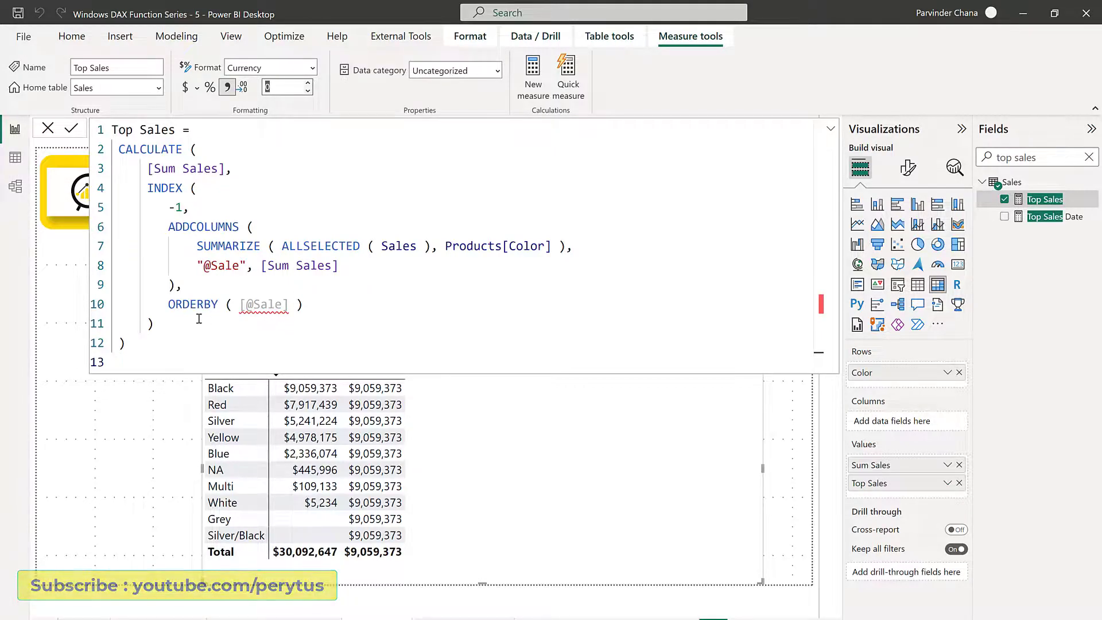
left_click_drag(151, 297, 315, 307)
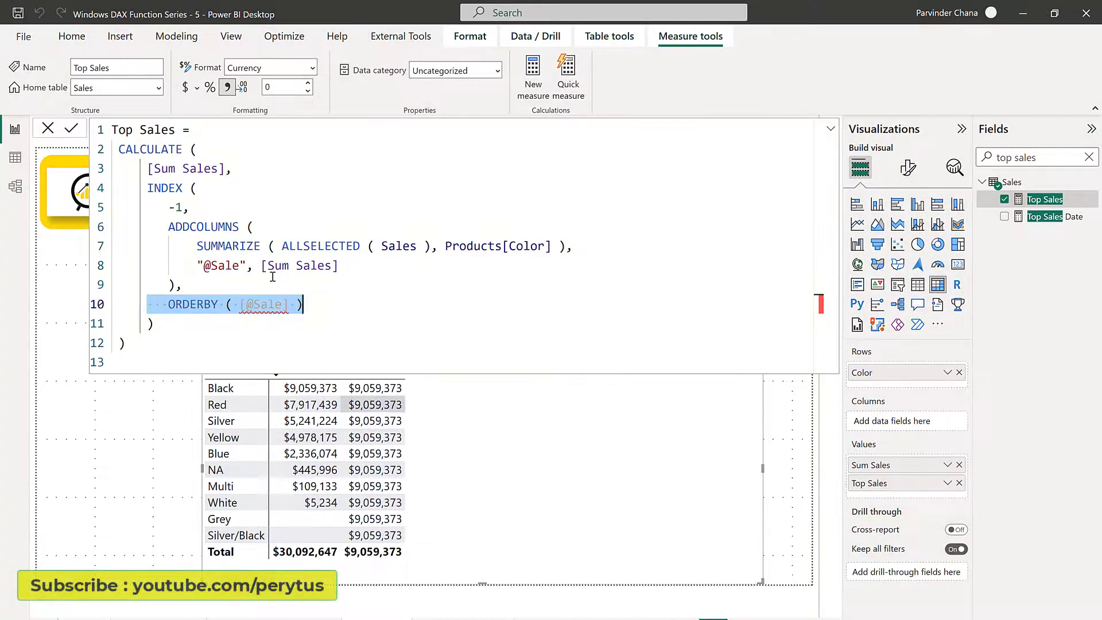
left_click(291, 305)
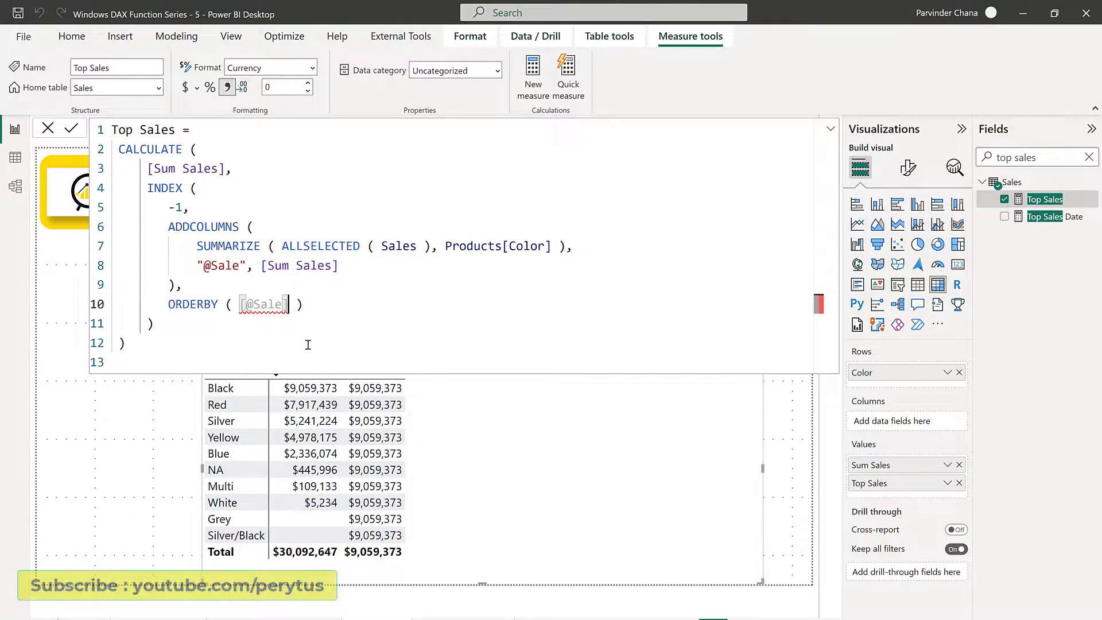
type(", D")
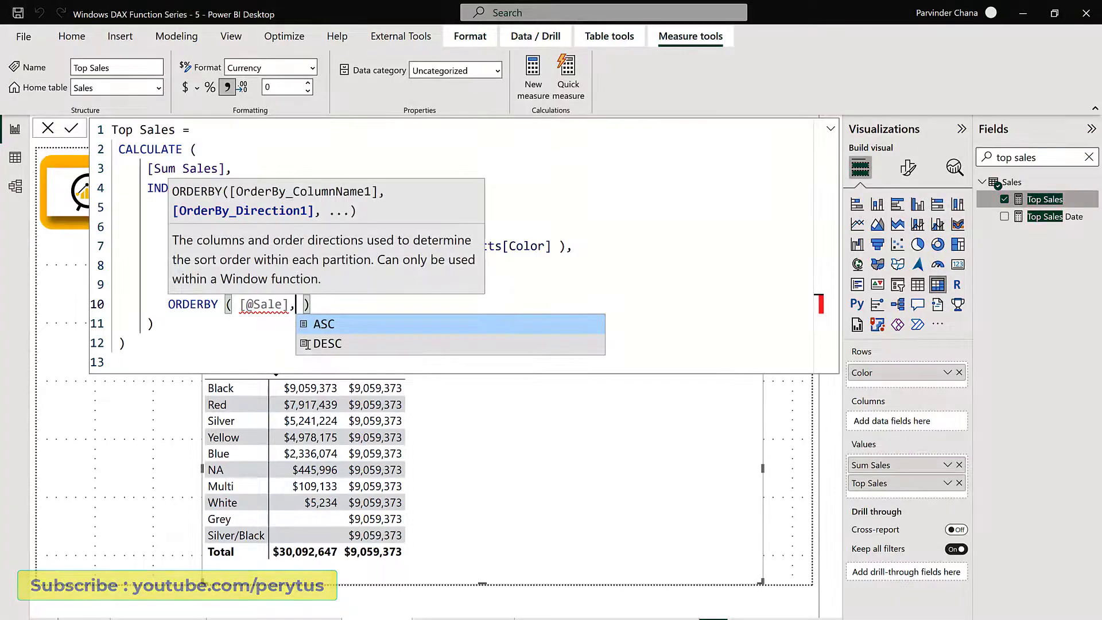
type("ESC")
key("Return")
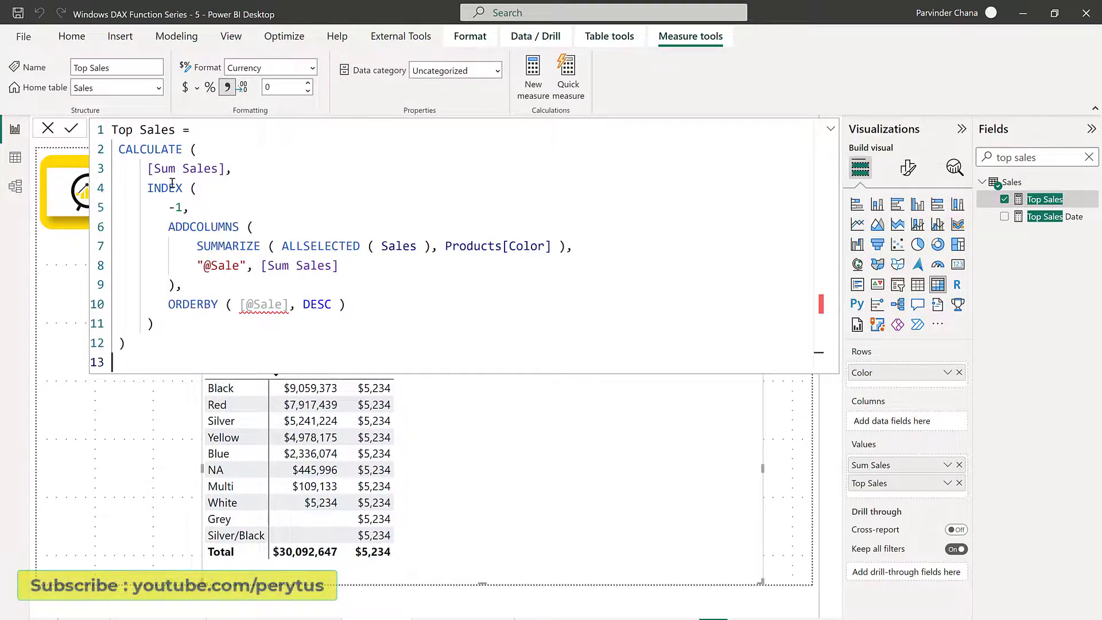
Change the INDEX position in the Top Sales measure to 1 and apply the formula.
left_click(184, 208)
key("Left")
key("BackSpace")
key("Right")
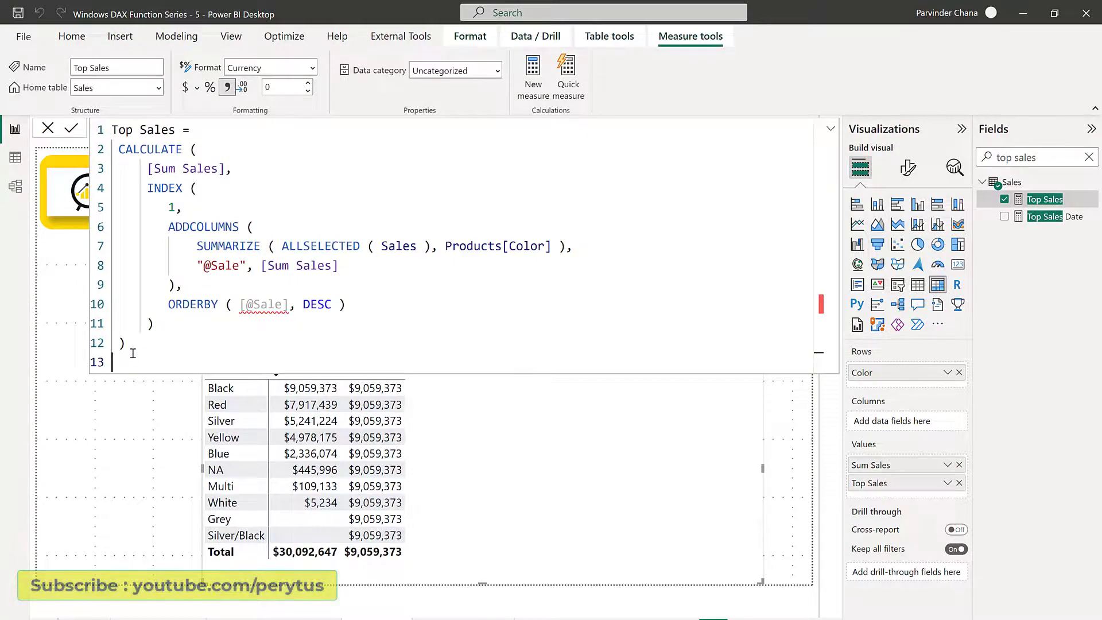
Comment out the whole CALCULATE expression below the Top Sales measure name.
left_click(128, 342)
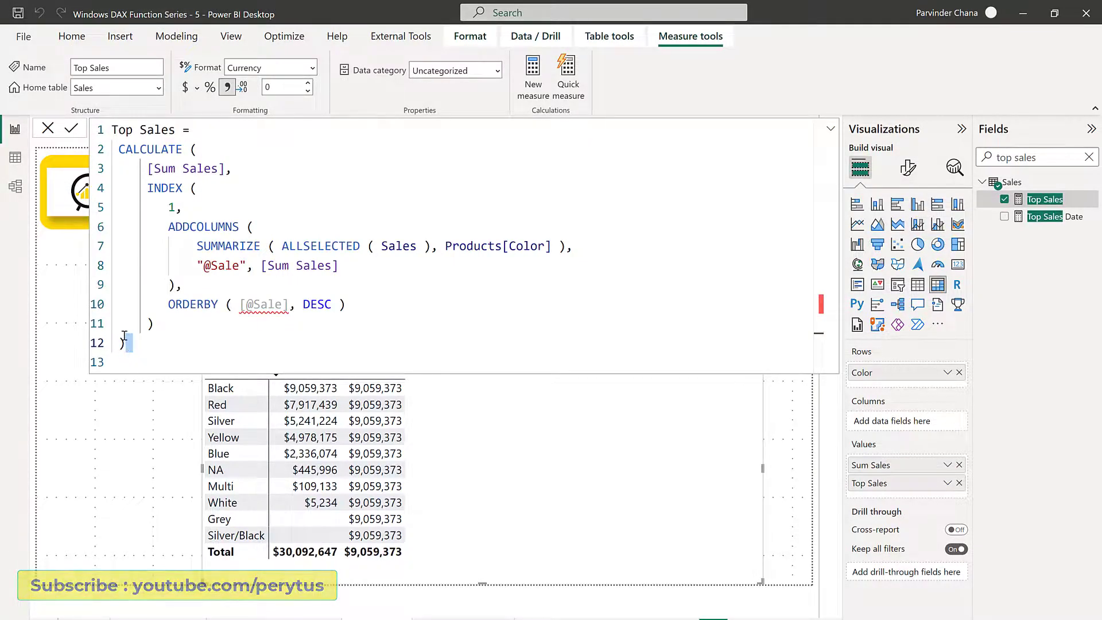
left_click_drag(124, 335, 122, 333)
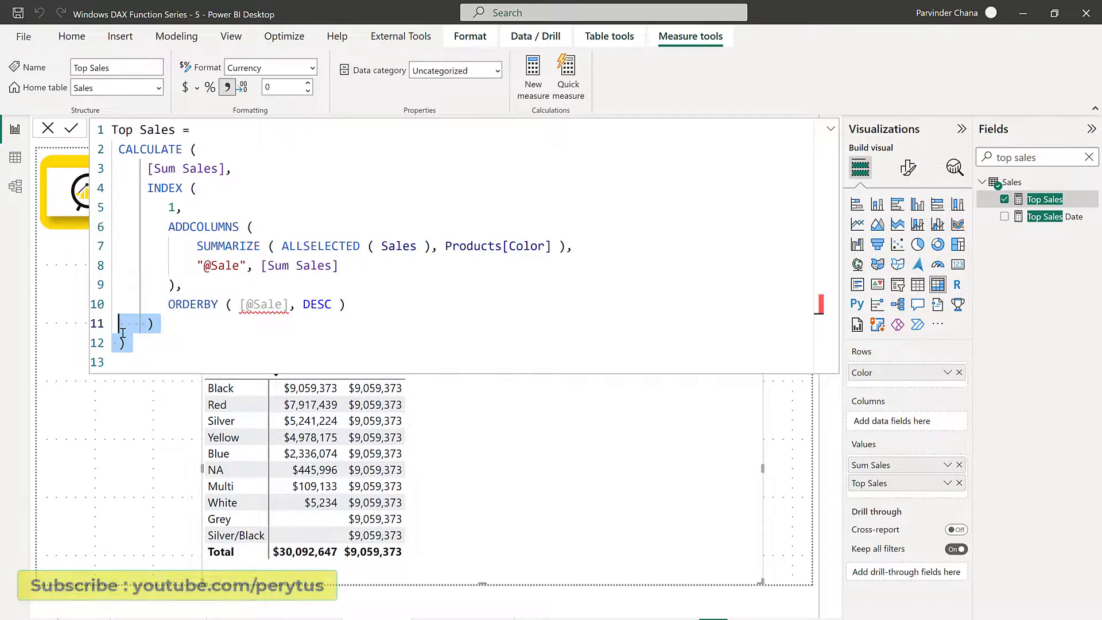
key("shift+Up")
key("shift+Up")
key("shift+Up")
key("shift+Up")
key("shift+Up")
key("shift+Up")
key("shift+Up")
key("shift+Up")
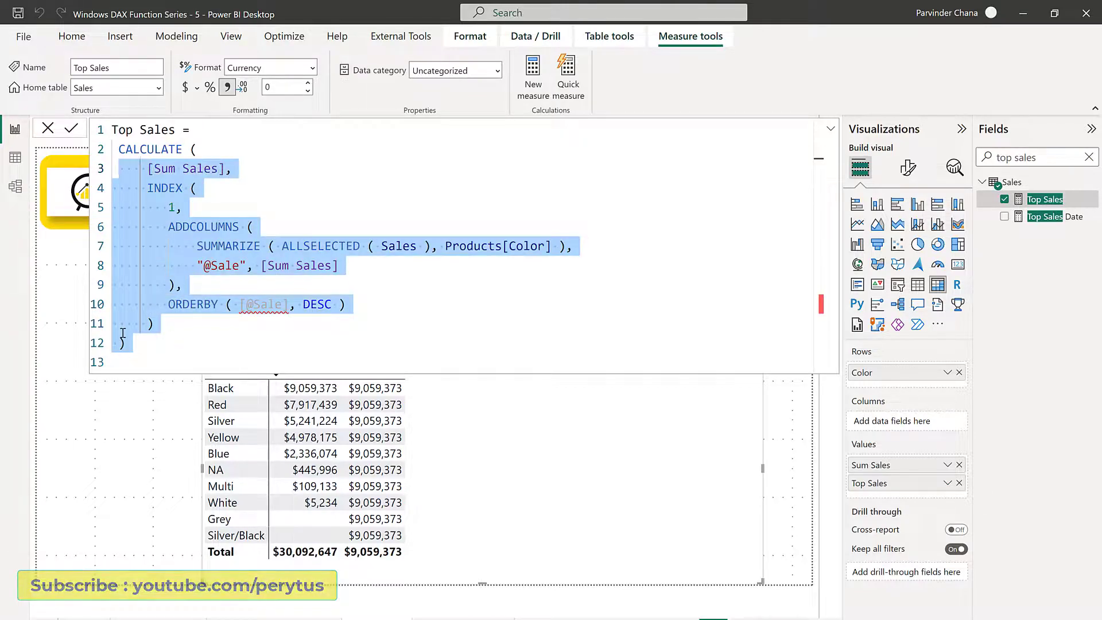
key("shift+Up")
key("ctrl+slash")
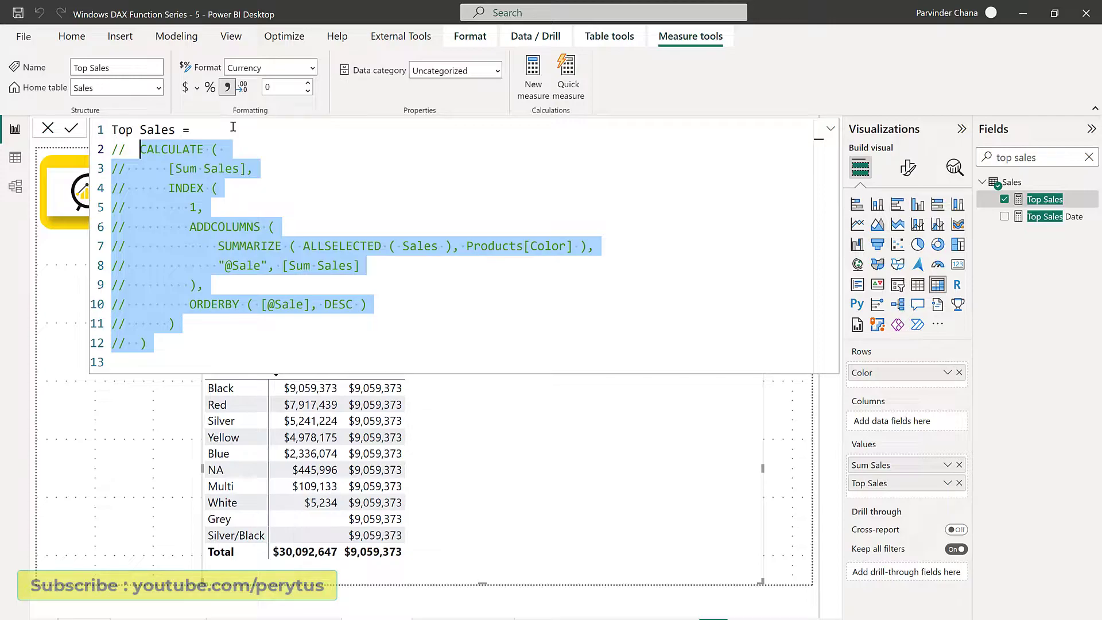
Start a MAXX expression below the Top Sales measure name with ALL ( Products[Color] ) as its table argument.
left_click(231, 126)
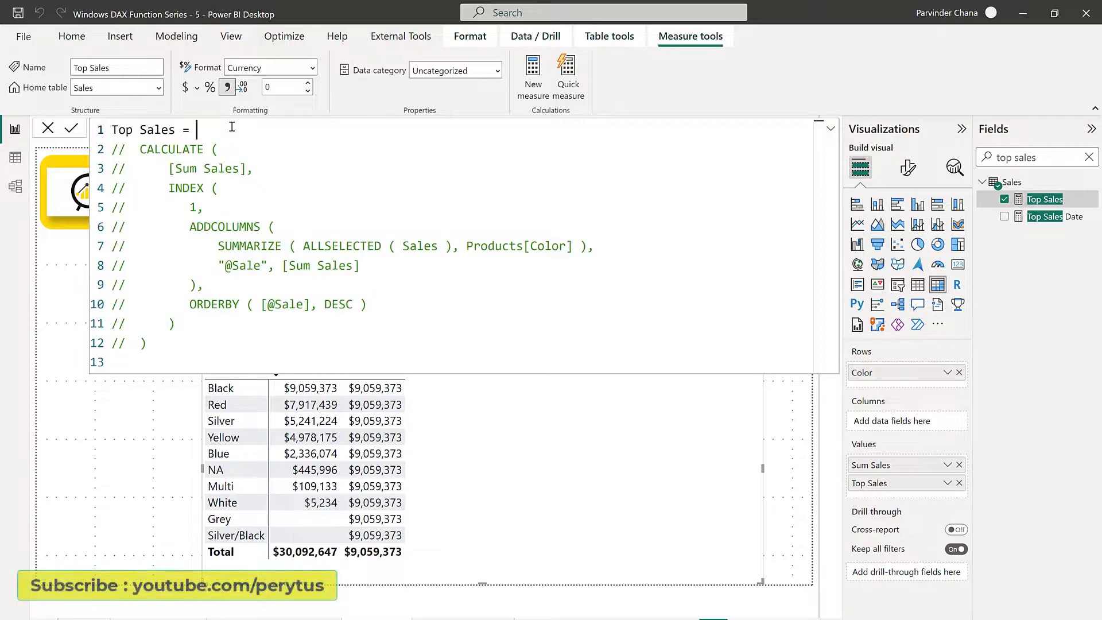
key("Return")
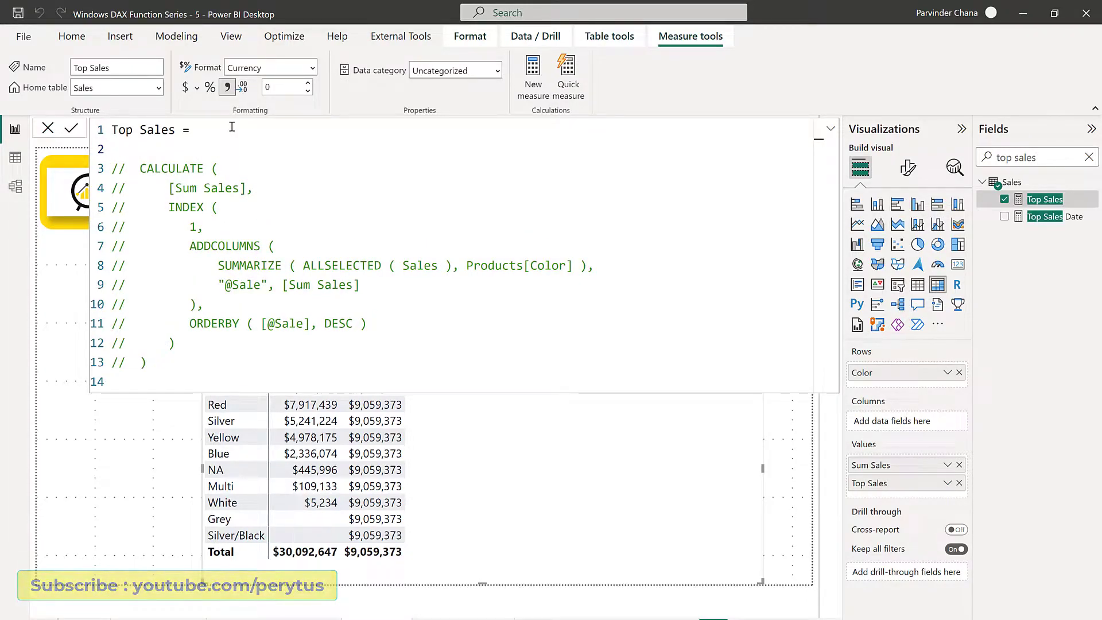
type("MAXX ( V")
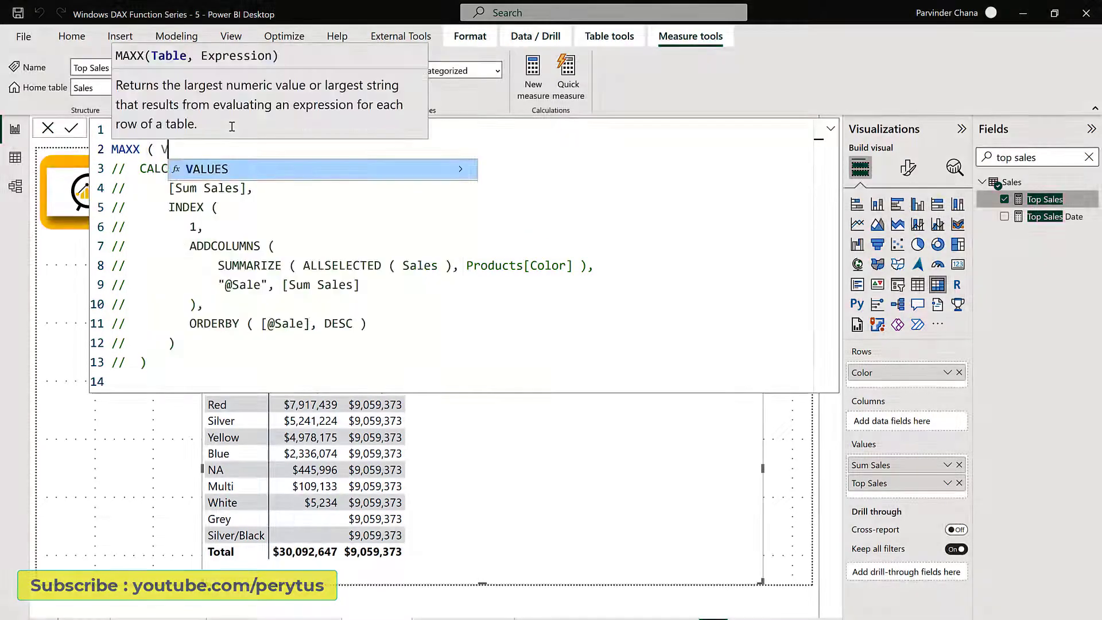
type("al")
key("BackSpace")
key("BackSpace")
key("BackSpace")
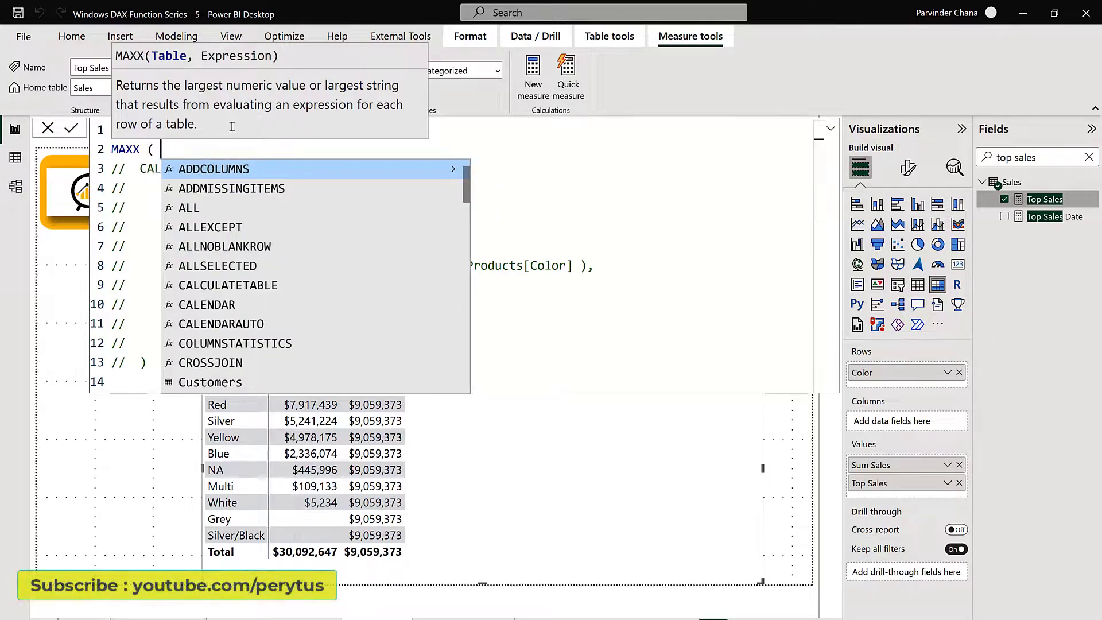
type("ALL (")
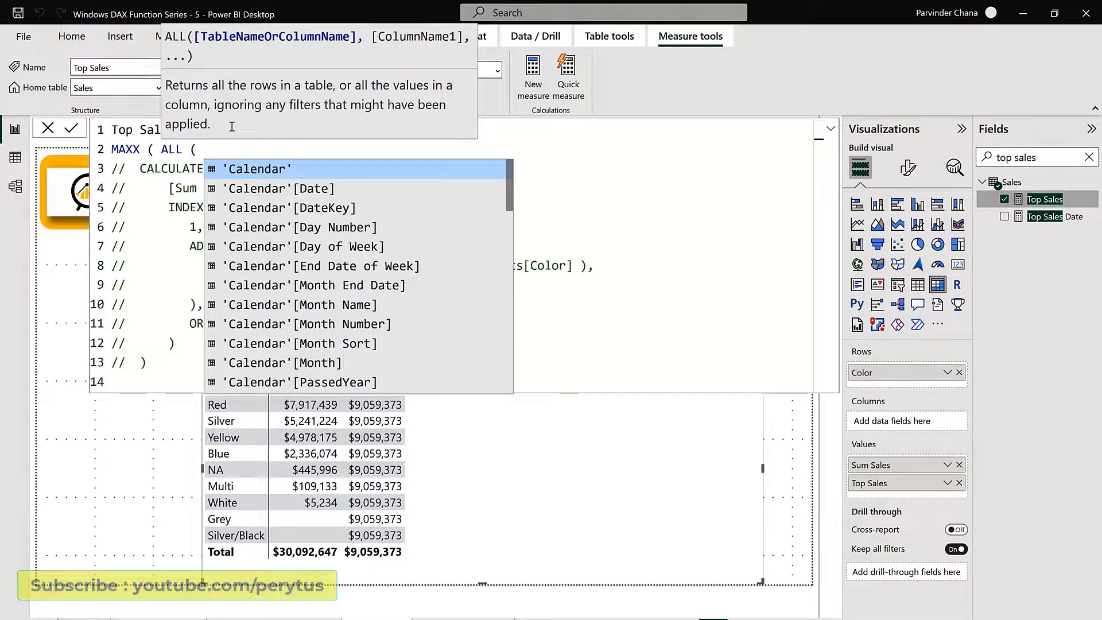
key("BackSpace")
key("BackSpace")
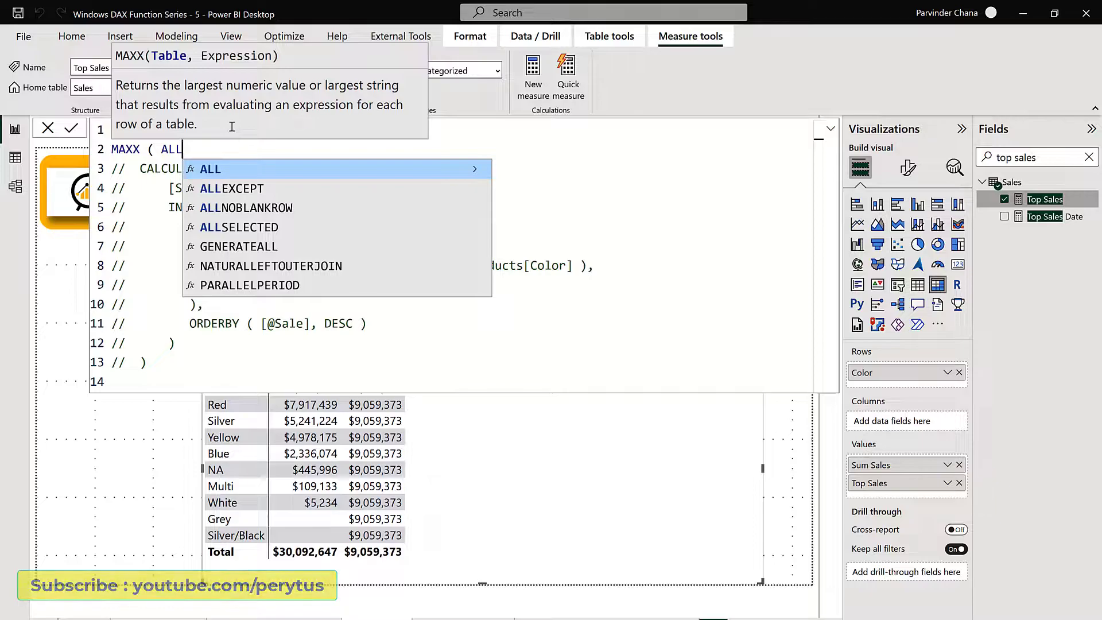
type("( ")
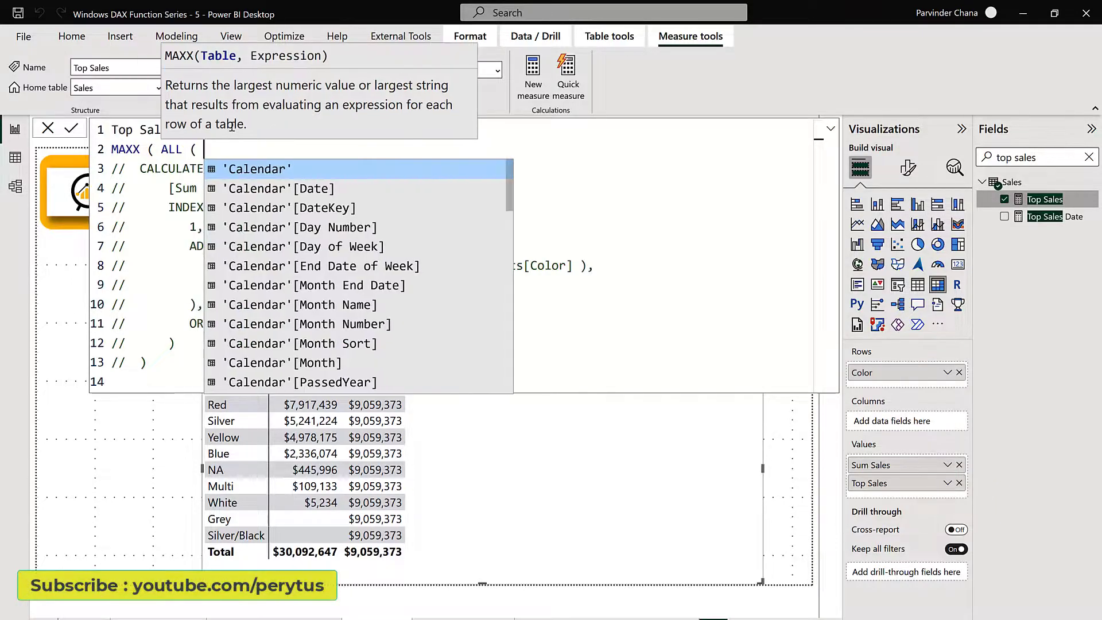
type("Prod")
key("Down")
key("Tab")
type(")")
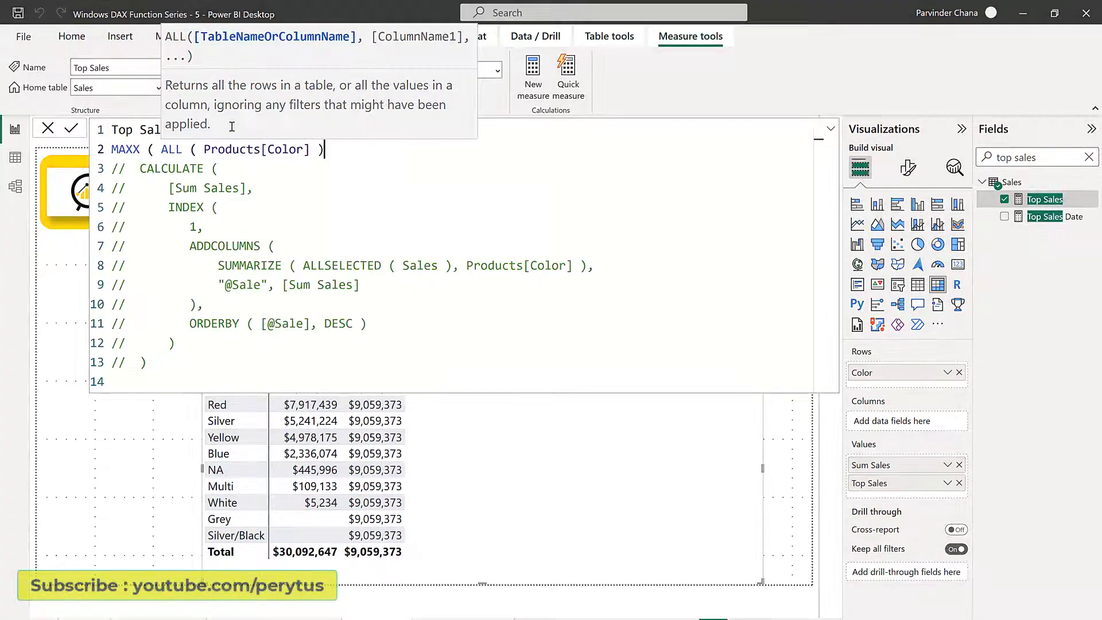
Complete the MAXX expression with [Sum Sales] as its second argument and apply the formula.
type(", [Sum")
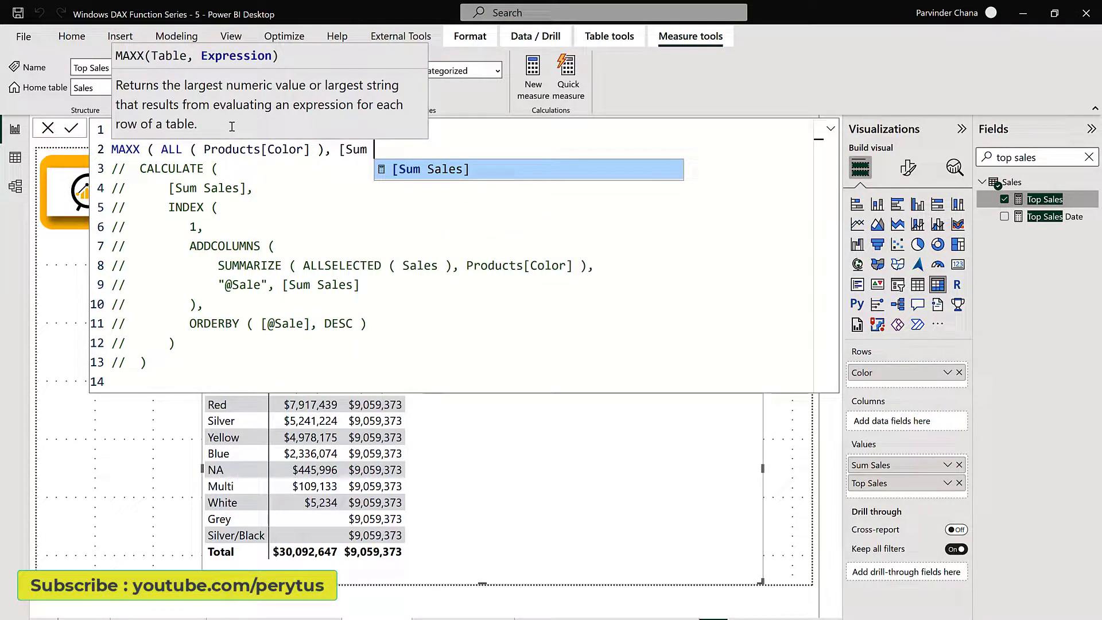
key("Tab")
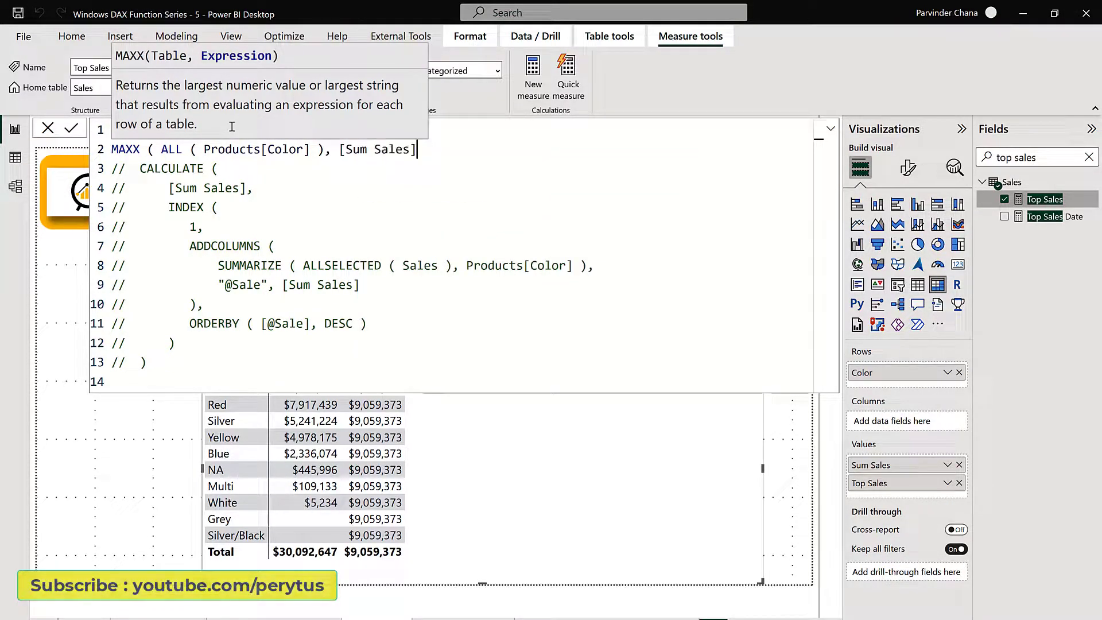
type(")")
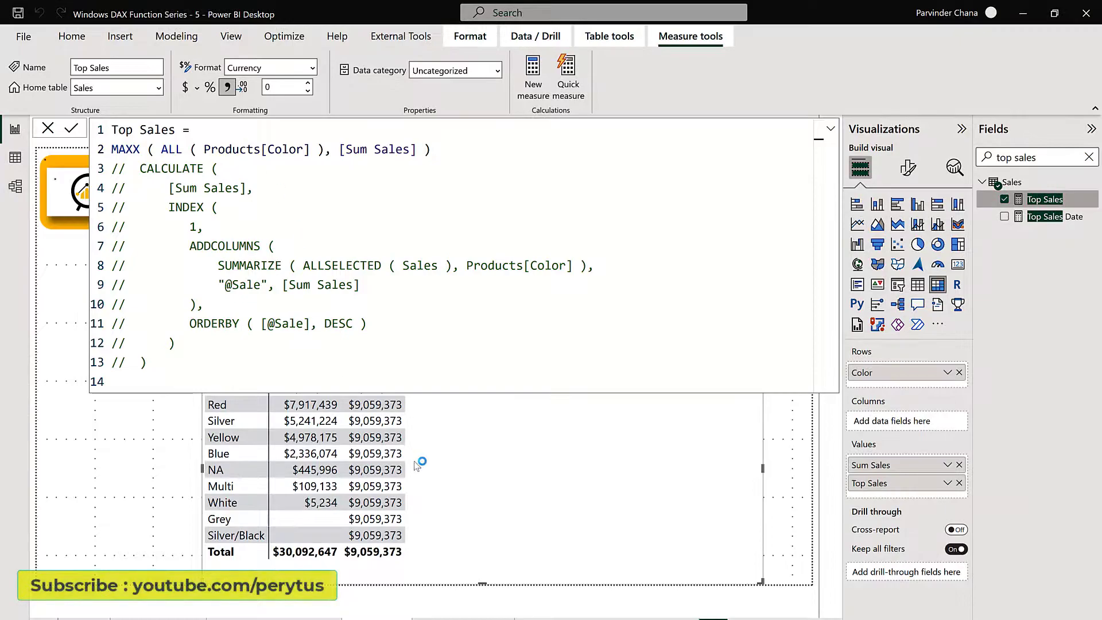
left_click(389, 455)
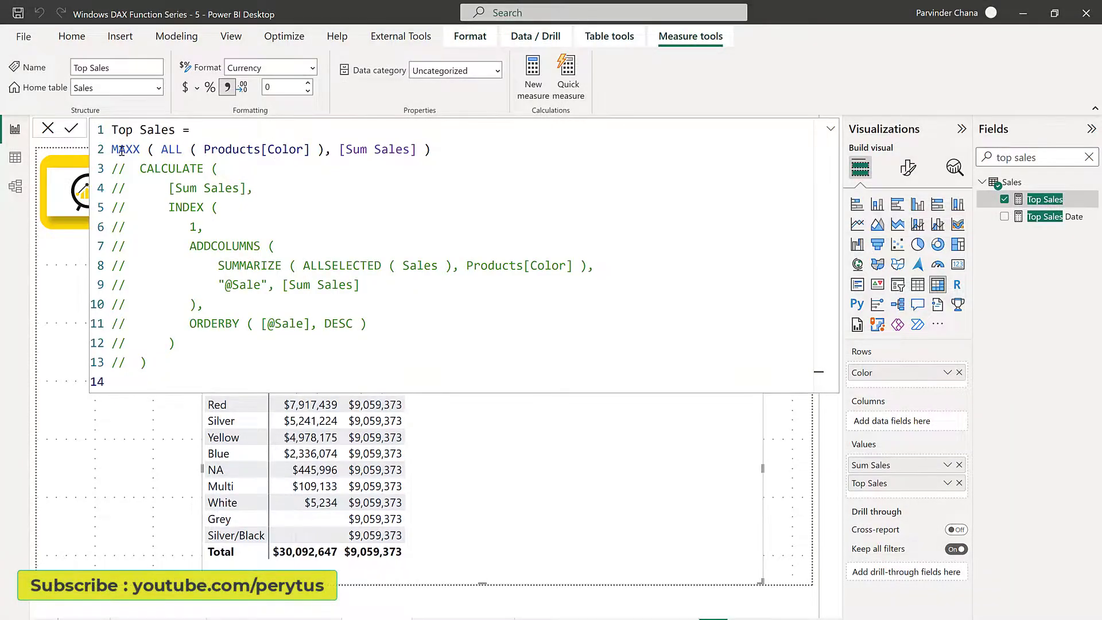
Replace MAXX with MINX in the Top Sales measure and apply the formula.
double_click(122, 149)
type("MINX")
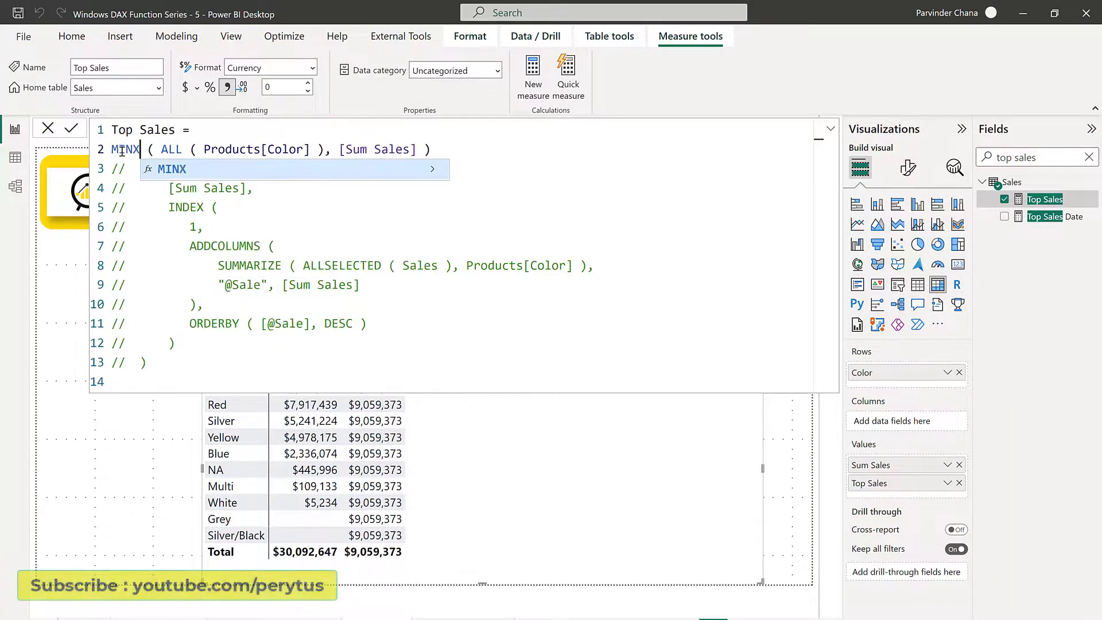
key("Right")
key("Return")
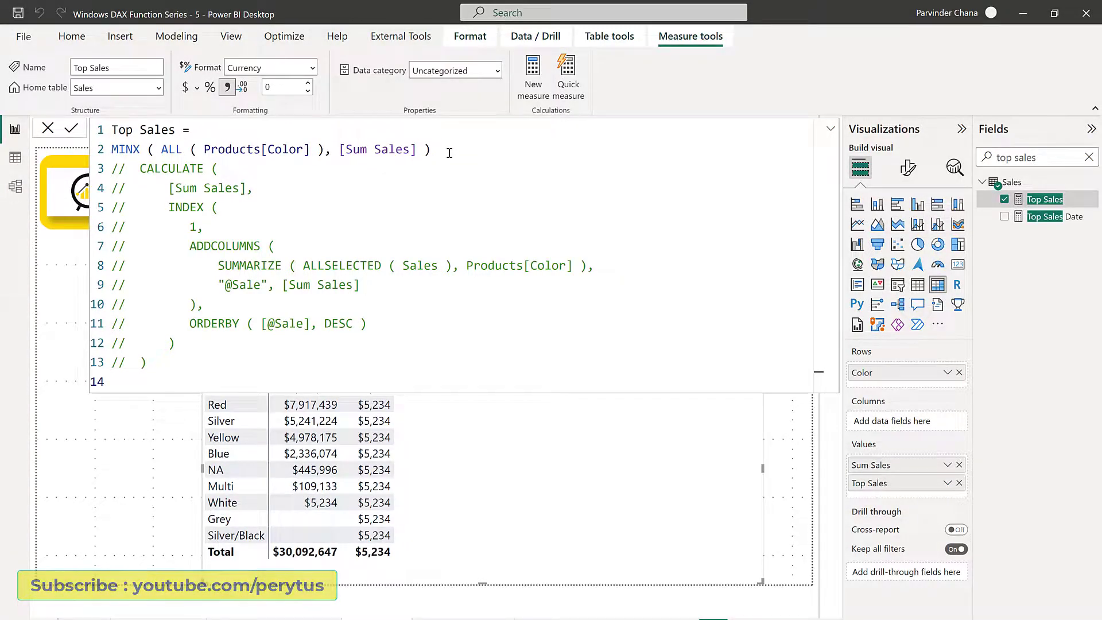
Comment out the MINX line, uncomment the whole CALCULATE expression below it, and apply the Top Sales formula.
left_click(449, 153)
key("ctrl+slash")
left_click_drag(127, 311, 98, 177)
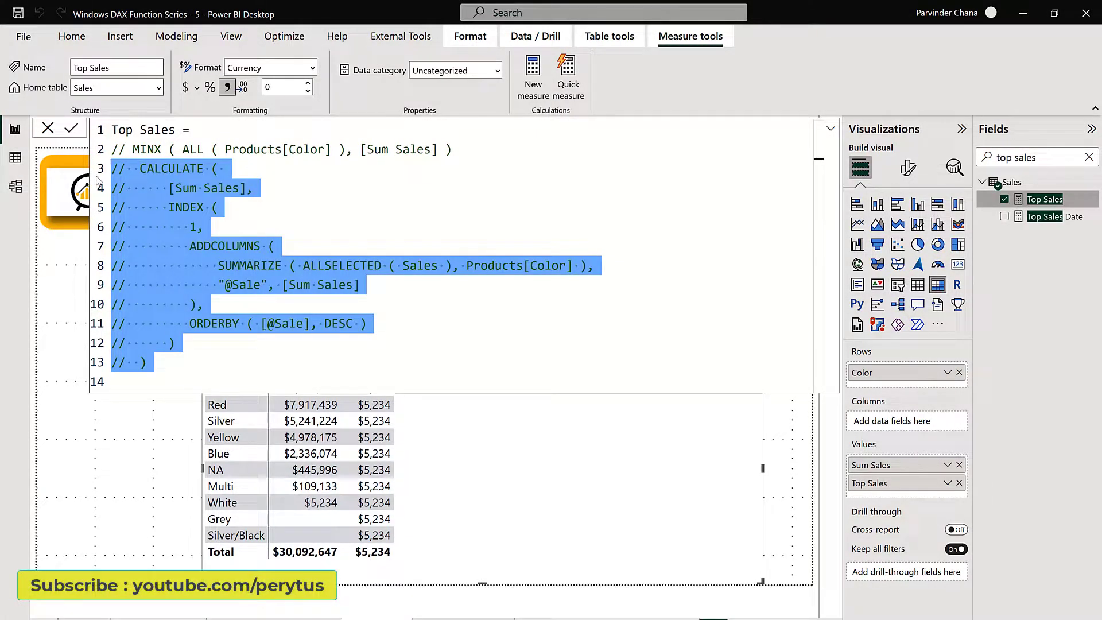
key("ctrl+slash")
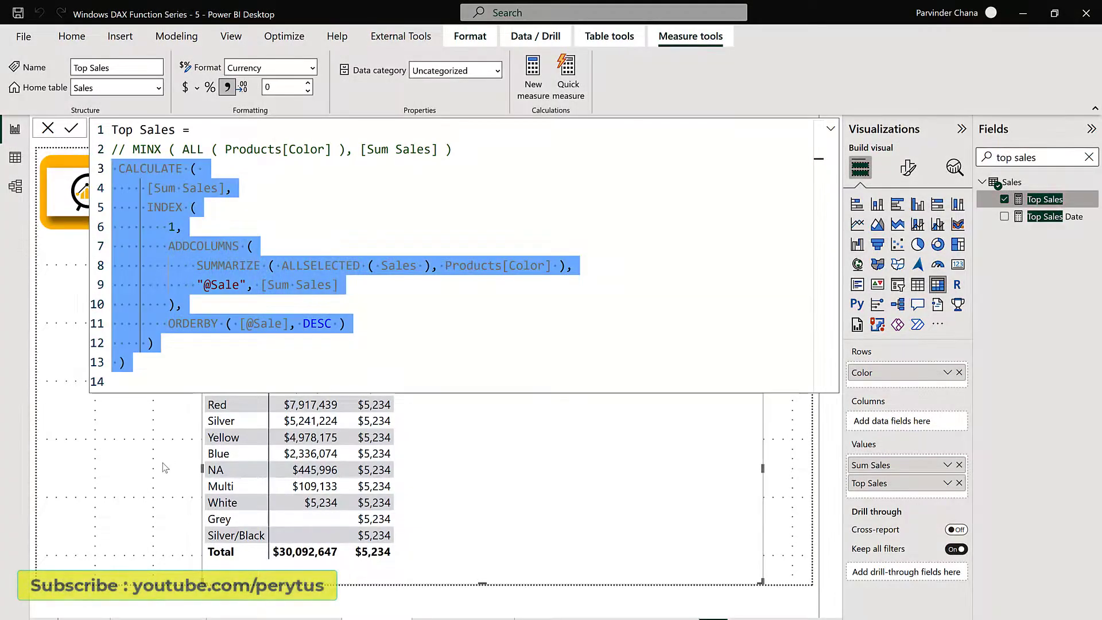
left_click(174, 430)
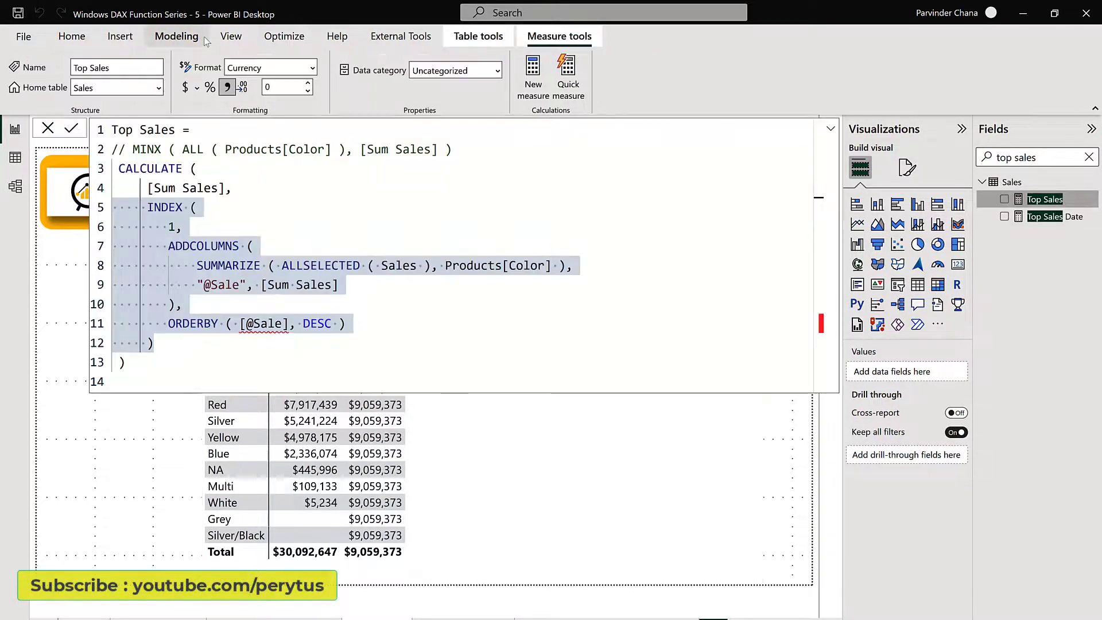
Create a calculated table named Top Sales Table from a copy of the Top Sales measure's INDEX expression with position 1.
left_click(198, 37)
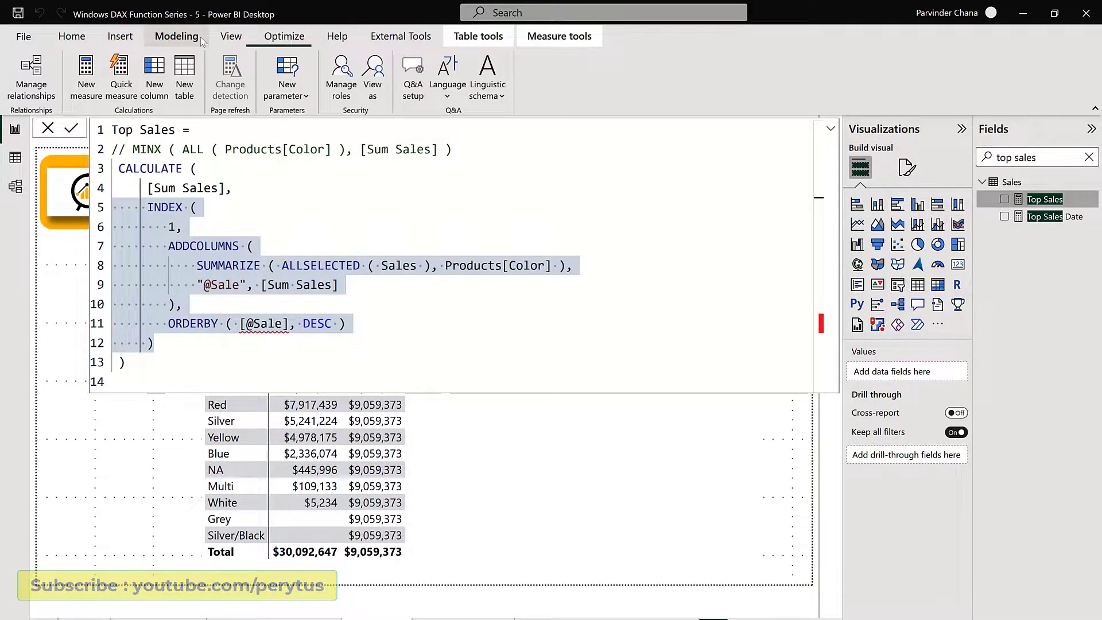
left_click(189, 84)
type("Top")
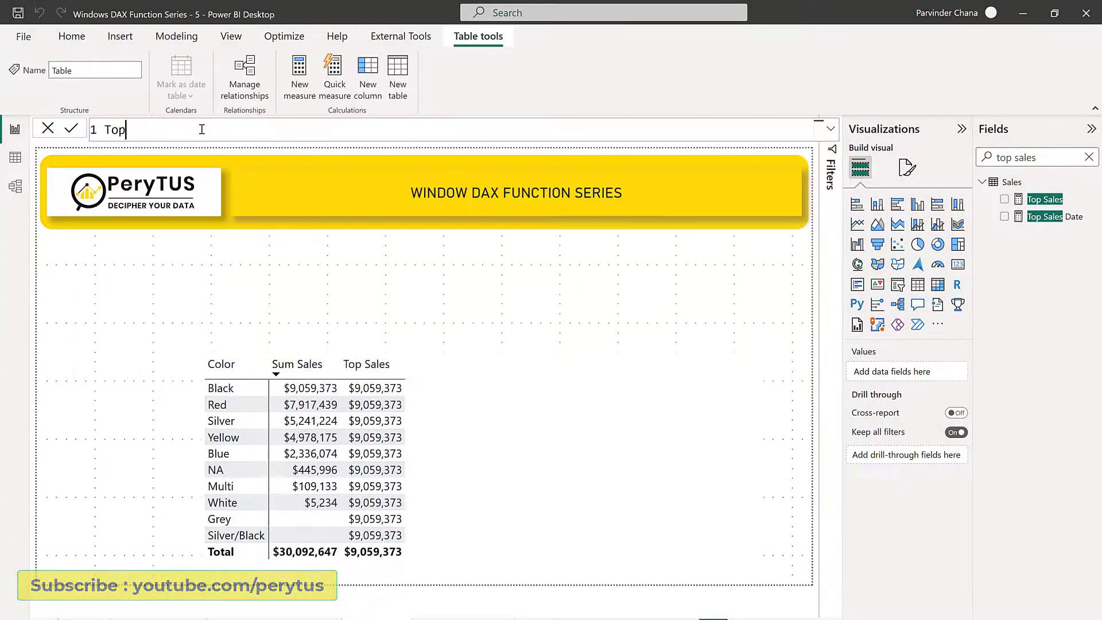
type(" Sales Table =")
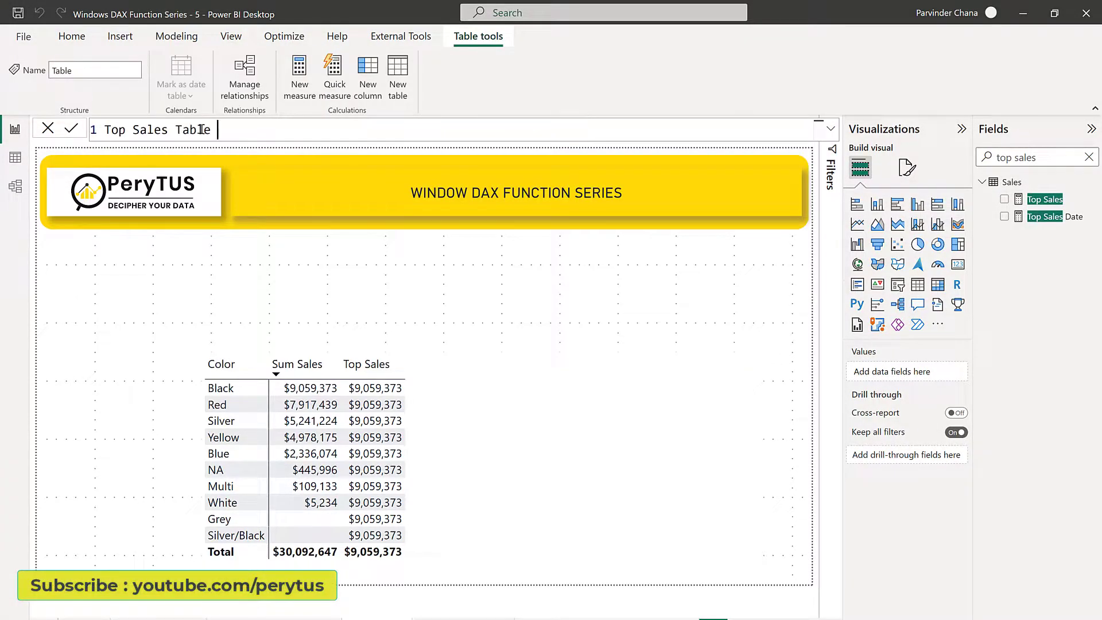
key("shift+Return")
type("INDEX (         1,         ADDCOLUMNS (             SUMMARIZE ( ALLSELECTED ( Sales ), Products[Color] ),             \"@Sale\", [Sum Sales]         ),         ORDERBY ( [@Sale], DESC )     )")
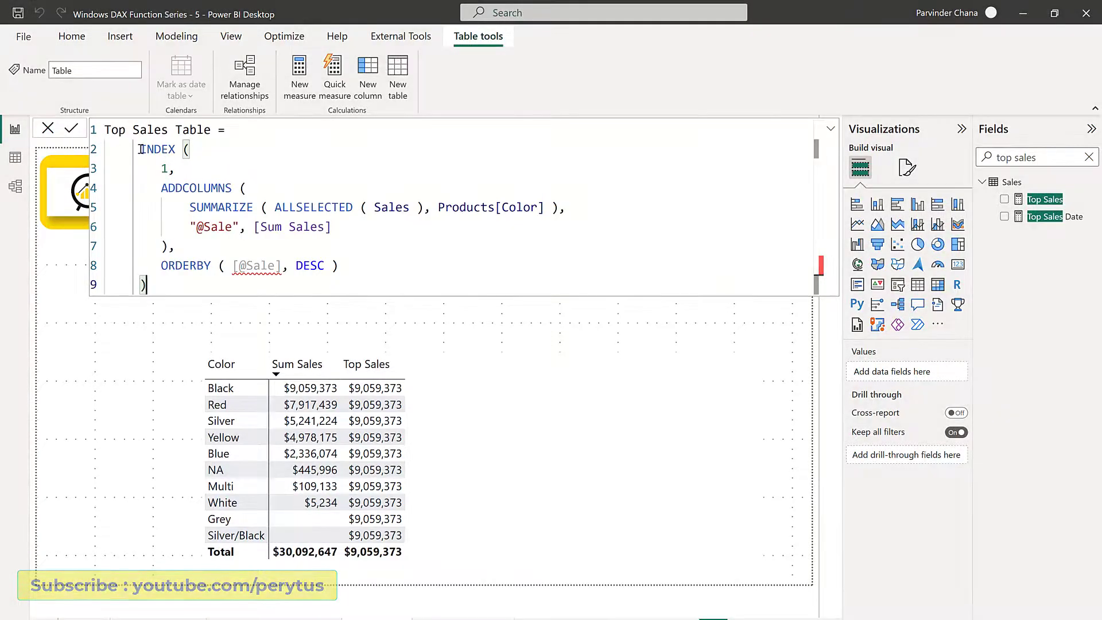
left_click_drag(142, 149, 241, 319)
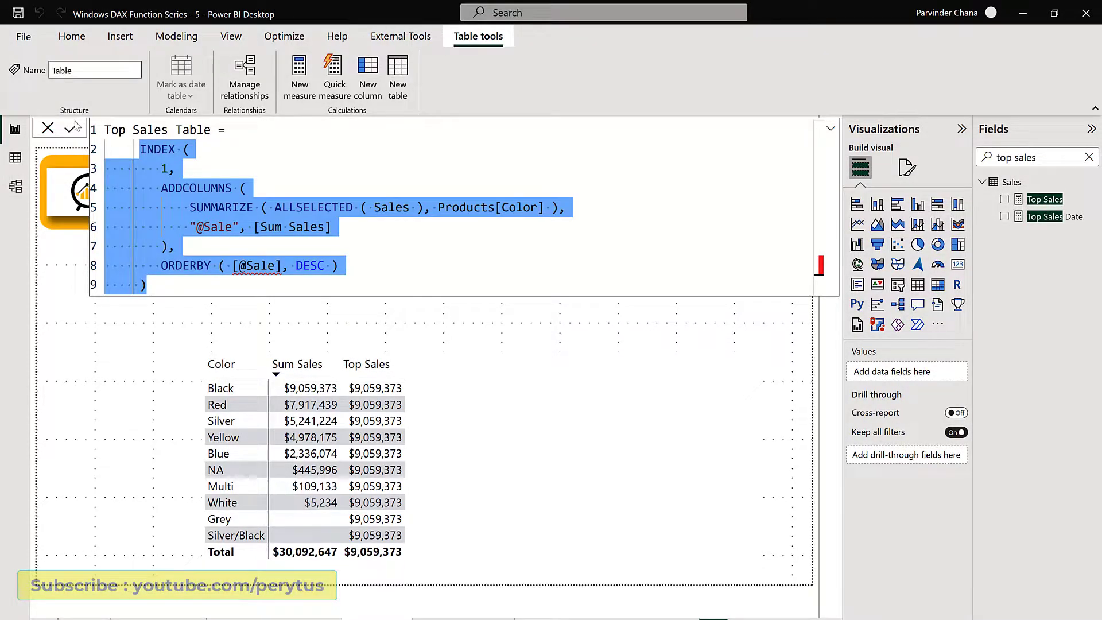
left_click(68, 136)
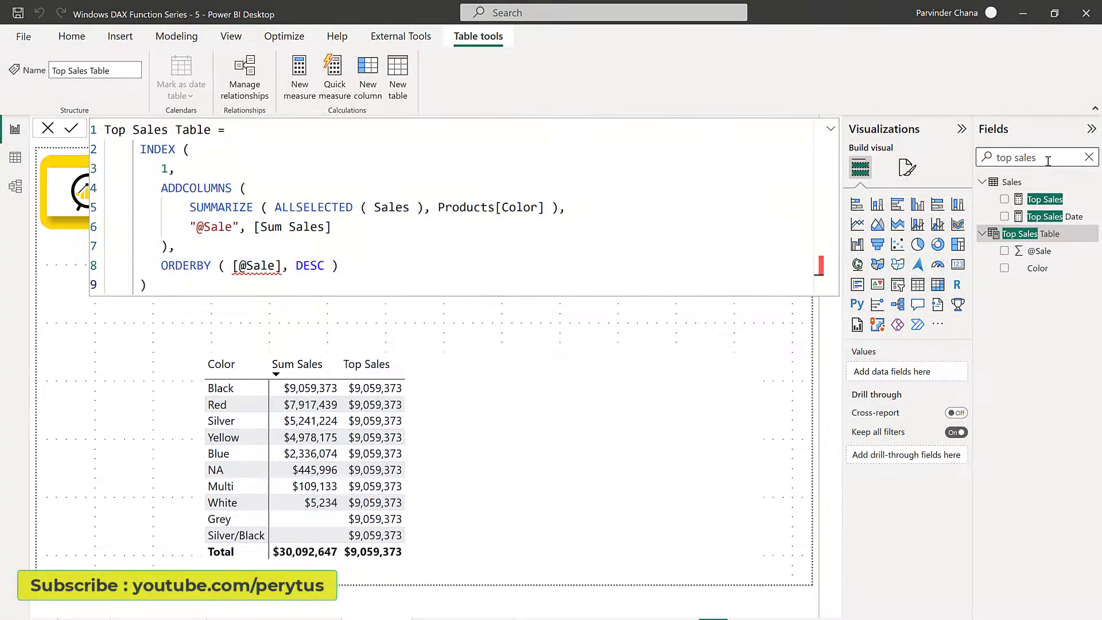
Show Top Sales Table in the data view, change its INDEX position to -1, and apply the formula.
left_click(16, 157)
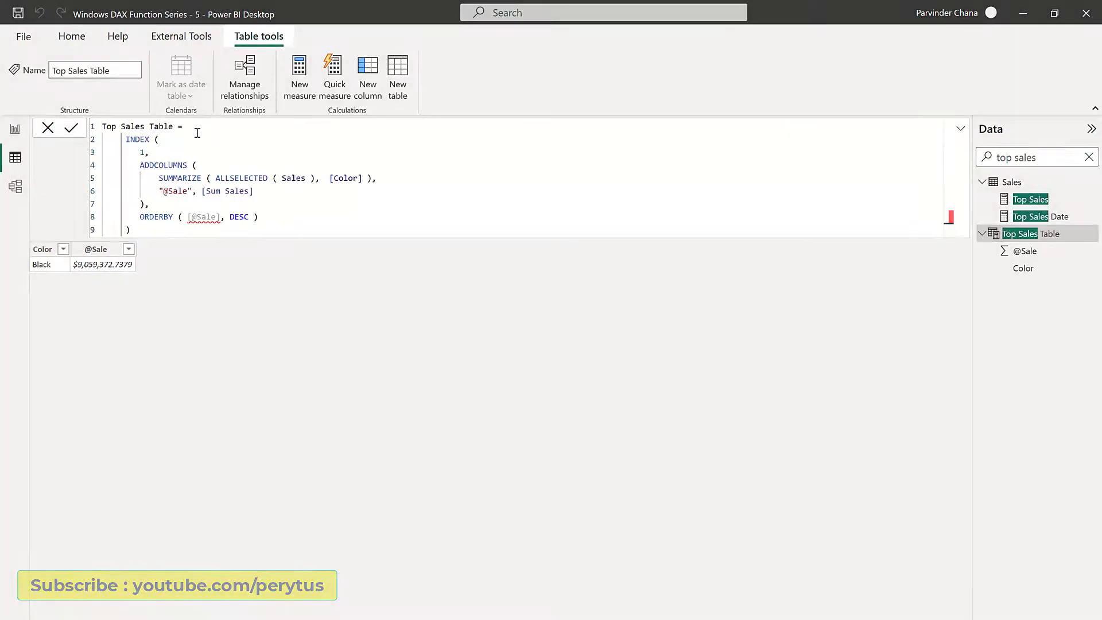
left_click(140, 152)
type("-")
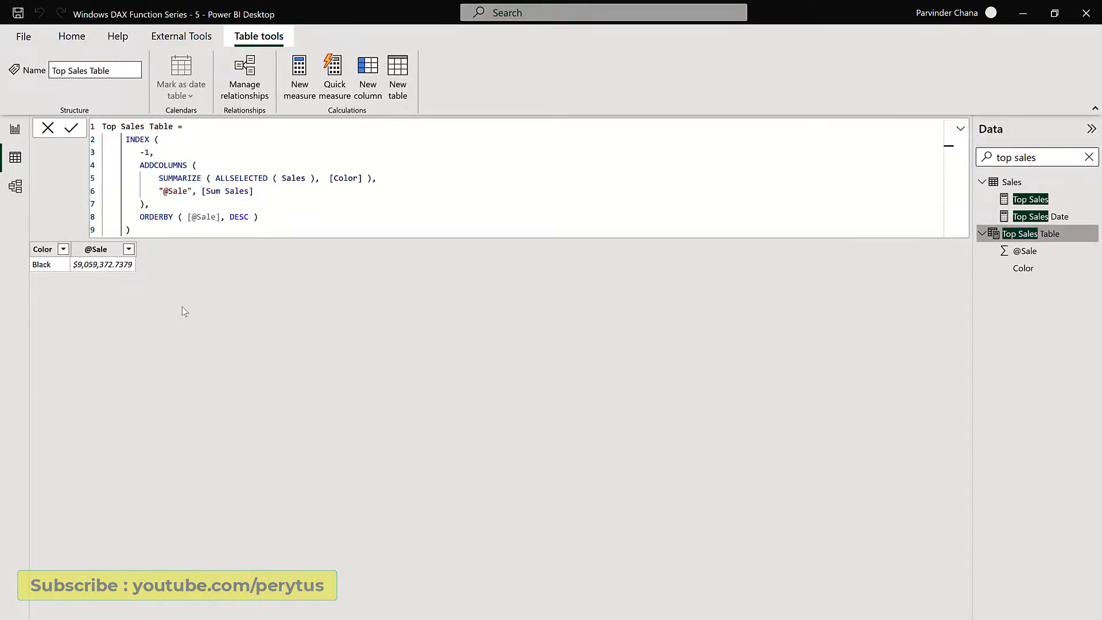
key("Return")
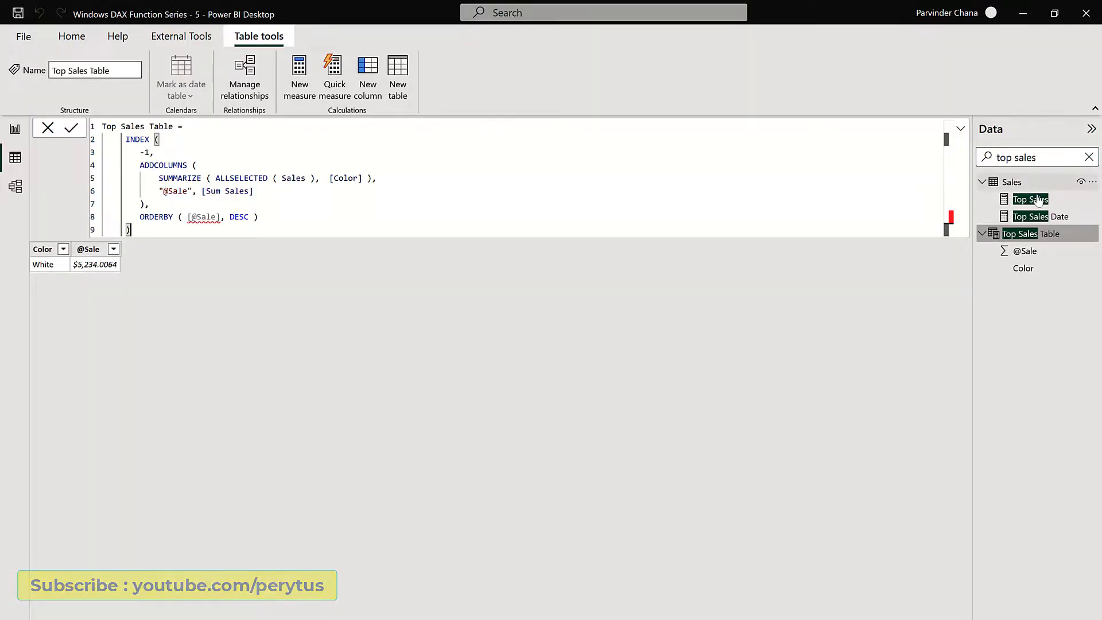
Reopen the Top Sales measure in the report view and comment out its CALCULATE and [Sum Sales] lines.
left_click(1036, 200)
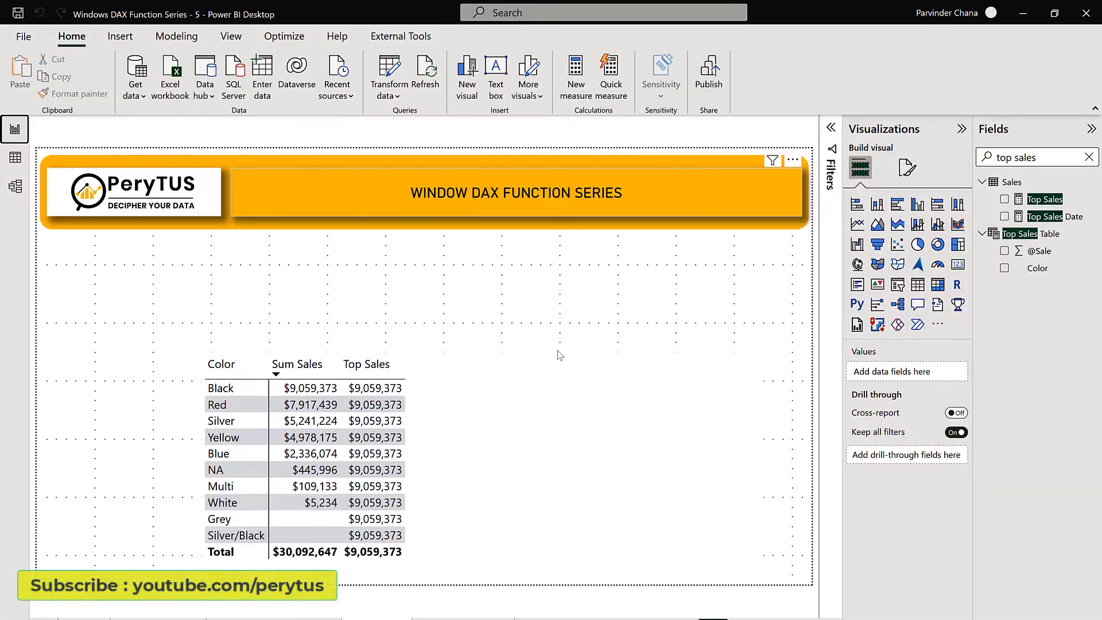
left_click(1030, 202)
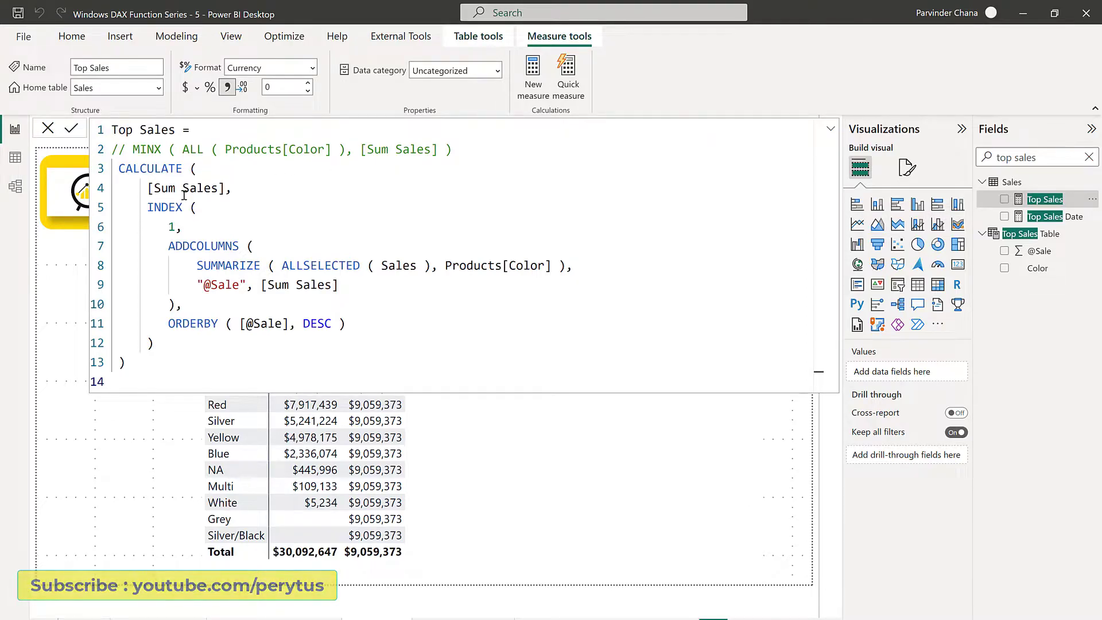
left_click(174, 225)
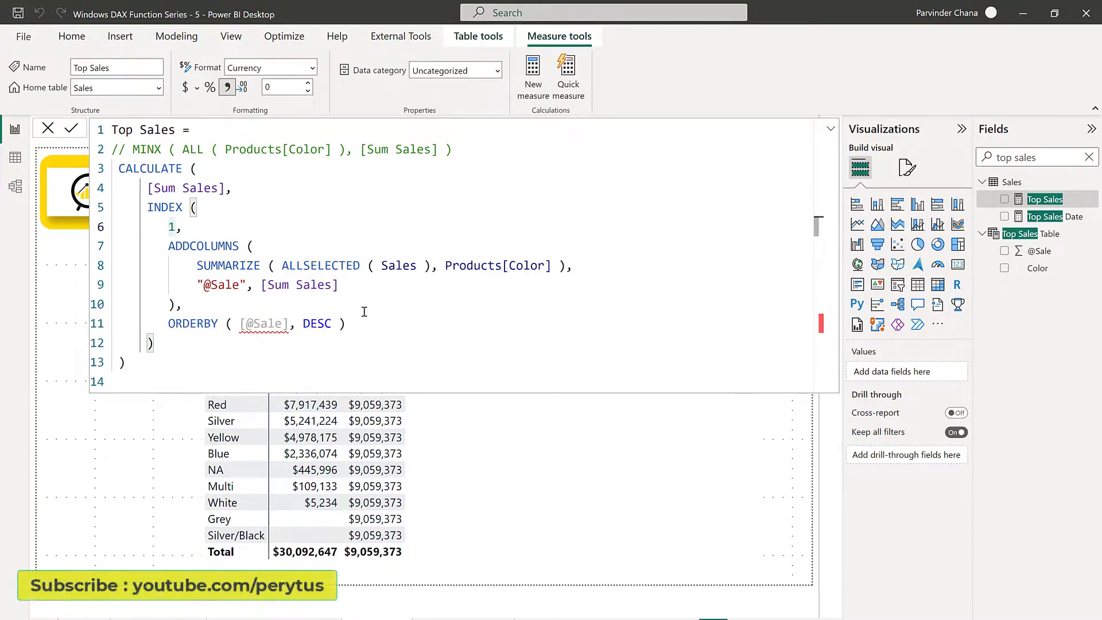
left_click(253, 325)
key("shift+Down")
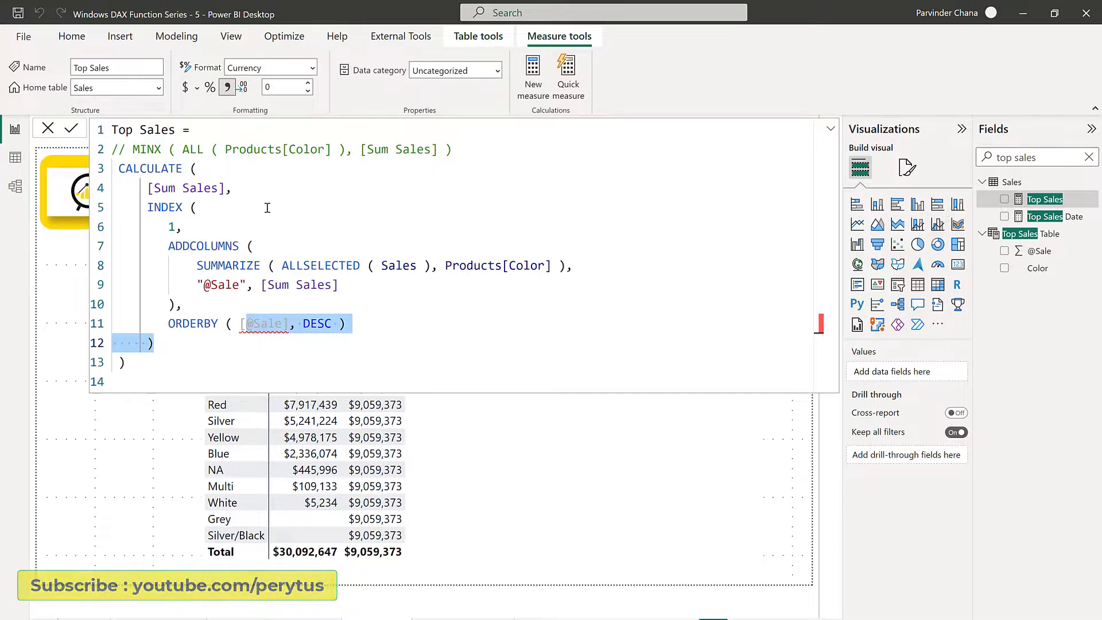
left_click_drag(234, 188, 220, 188)
left_click_drag(134, 186, 105, 177)
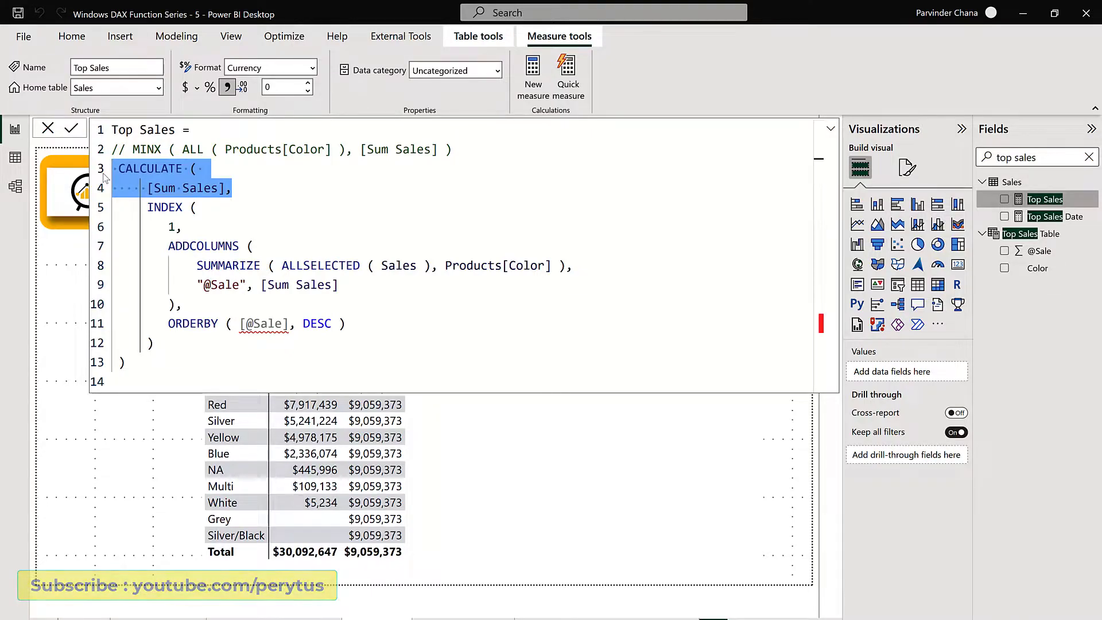
key("ctrl+slash")
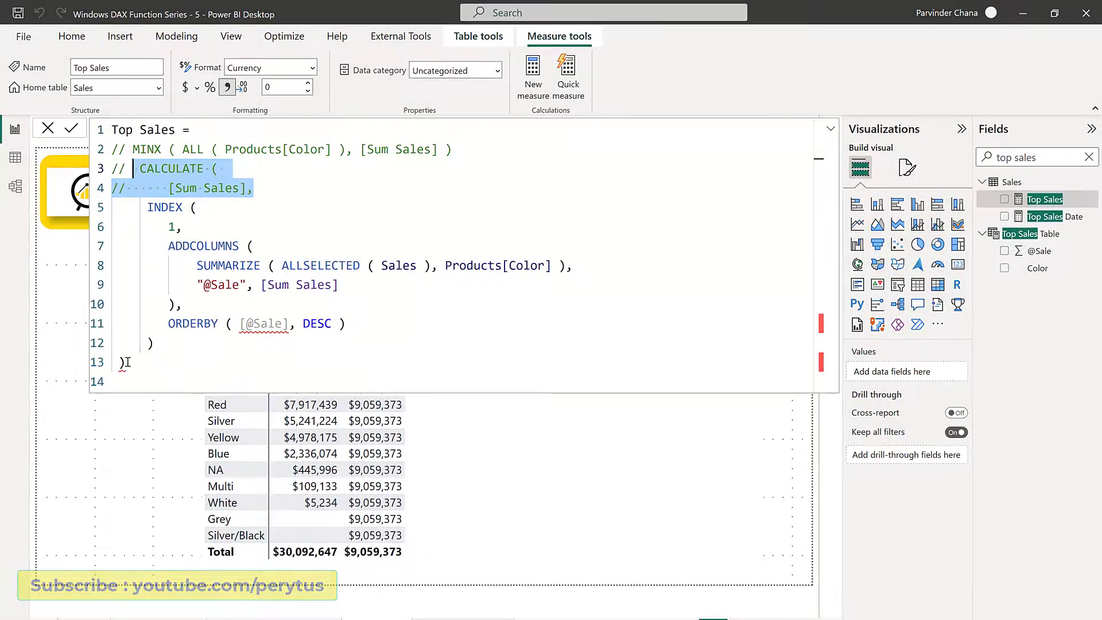
Wrap the INDEX expression in a CONCATENATEX call placed below the commented lines, with a comma after INDEX's closing parenthesis.
left_click(127, 362)
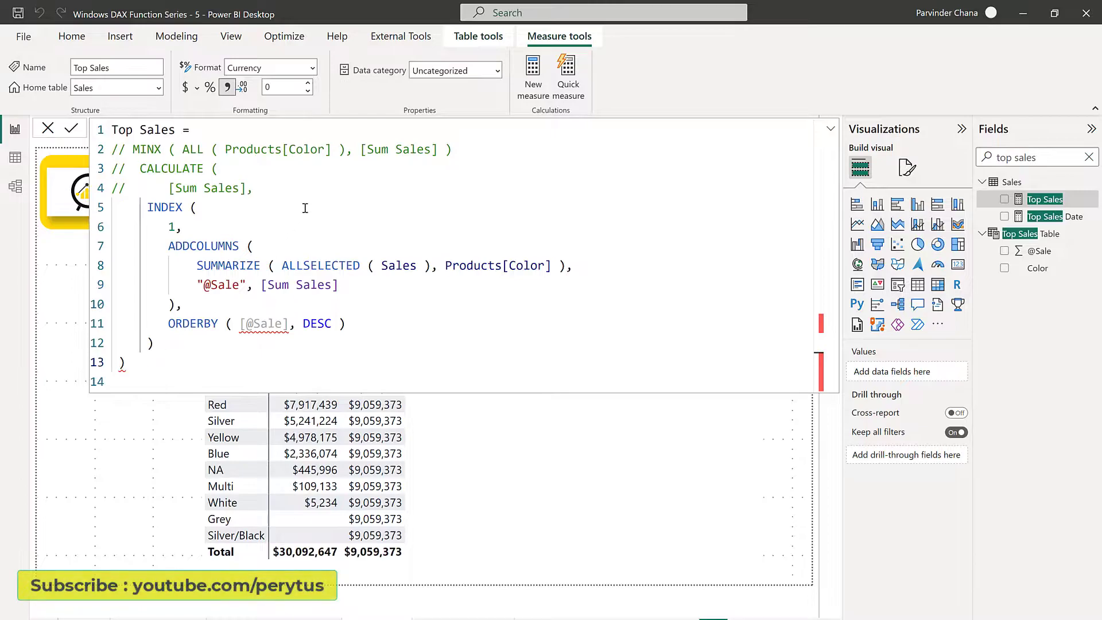
left_click(278, 185)
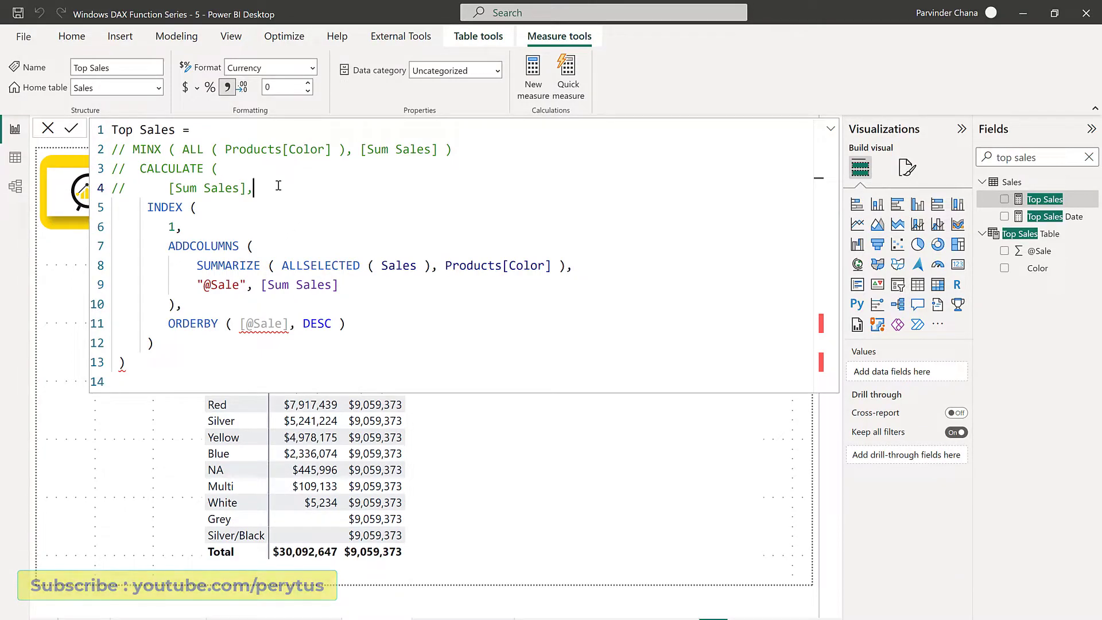
key("Return")
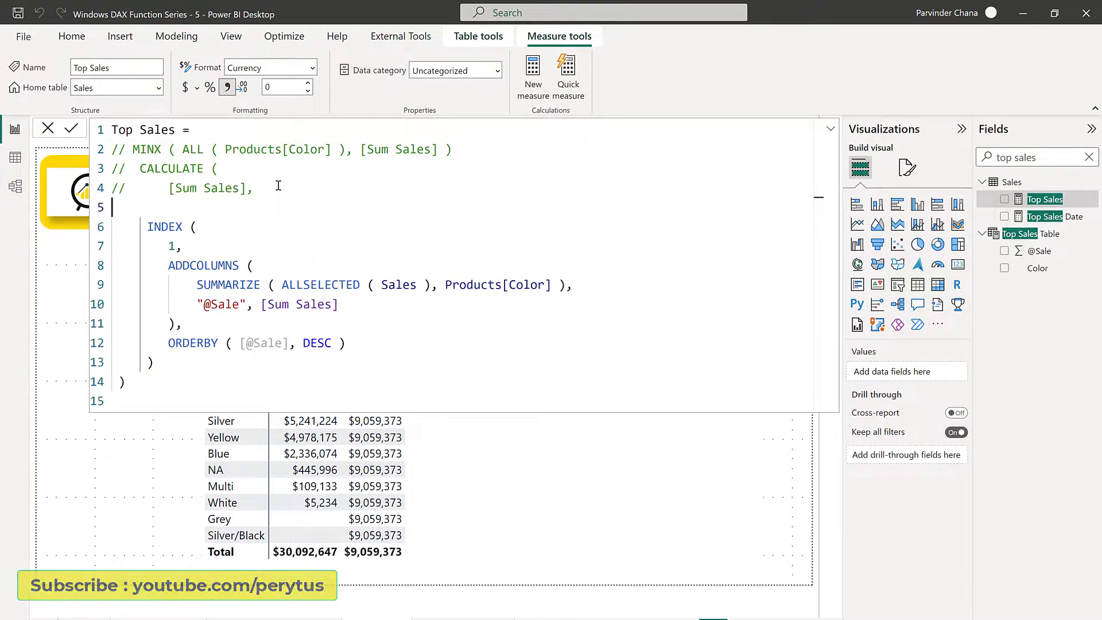
type("CON")
key("Down")
key("Tab")
key("BackSpace")
type("(")
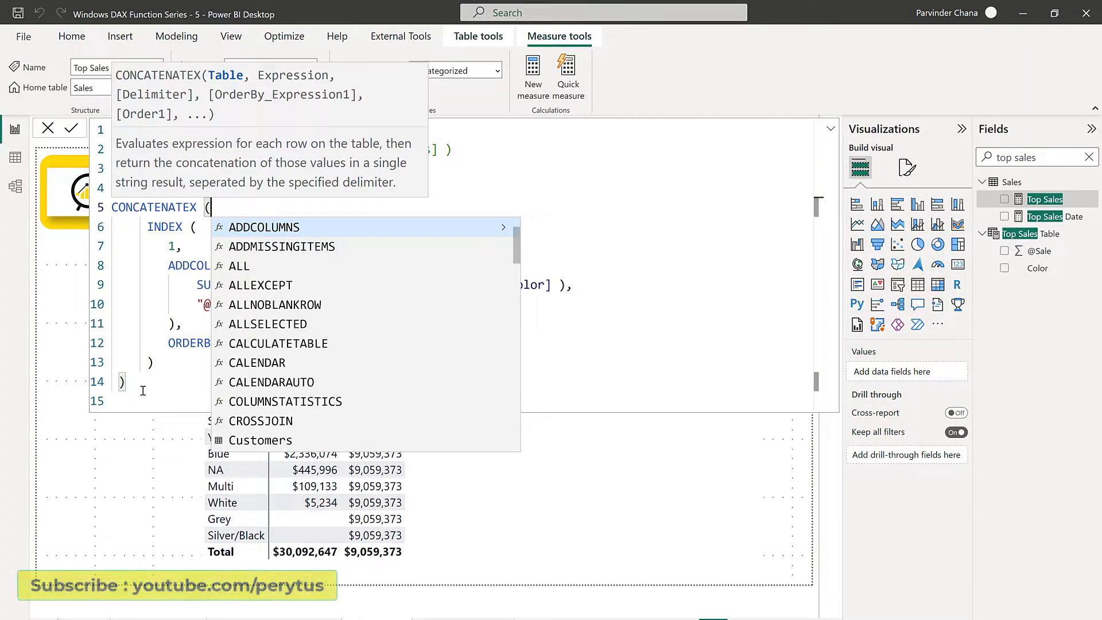
left_click(154, 362)
type(",")
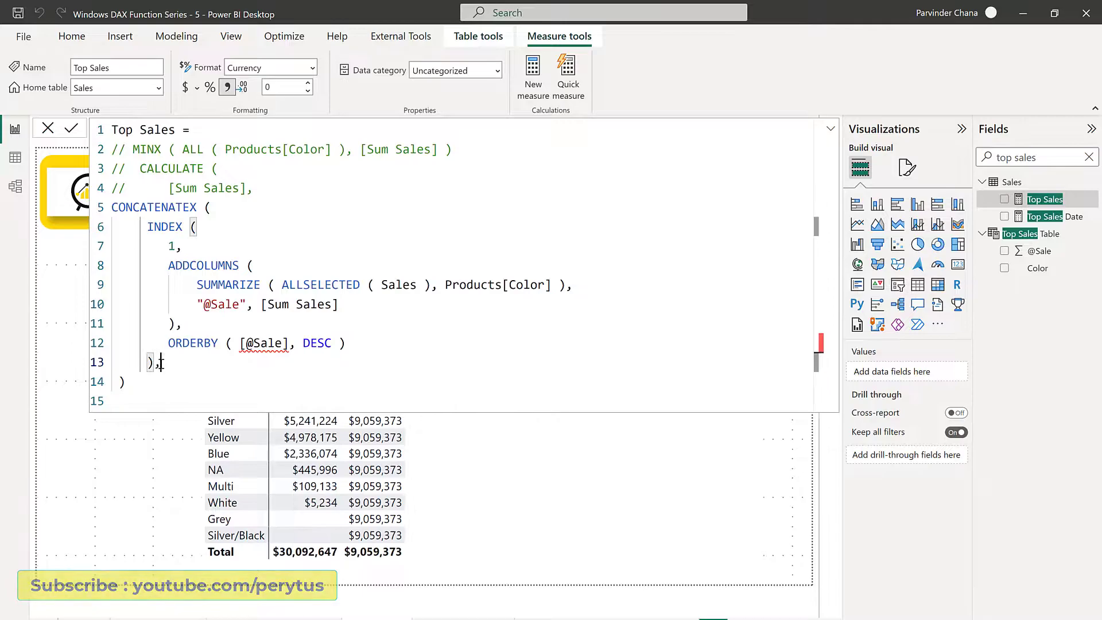
key("Return")
type("[Color")
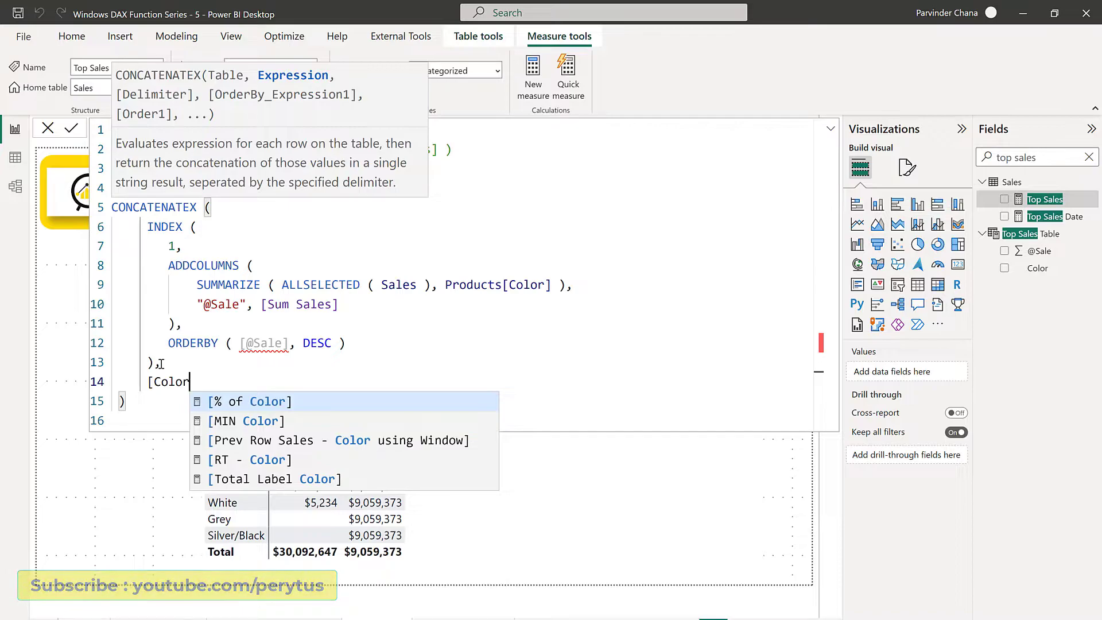
type("] ")
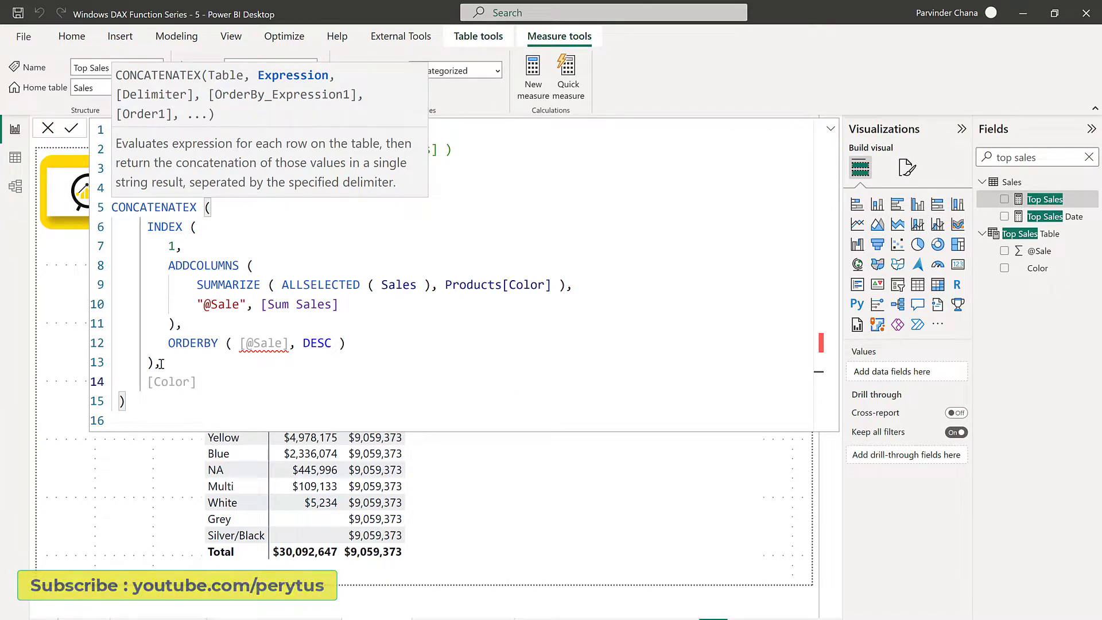
type("& \" - \" & [@S")
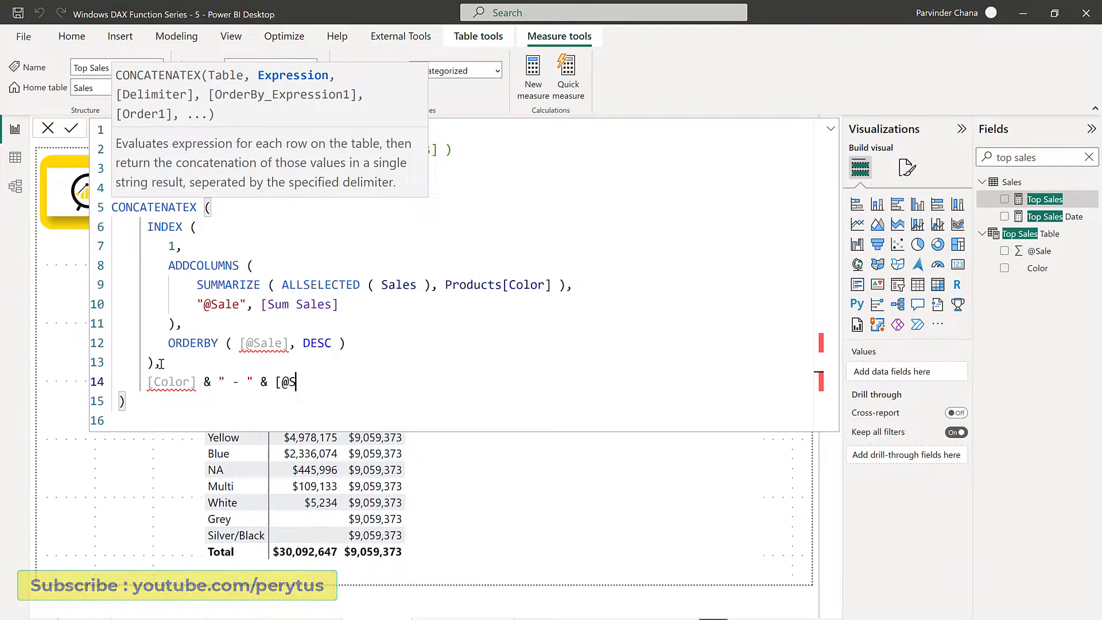
key("BackSpace")
key("BackSpace")
key("BackSpace")
type("FORMAT( {")
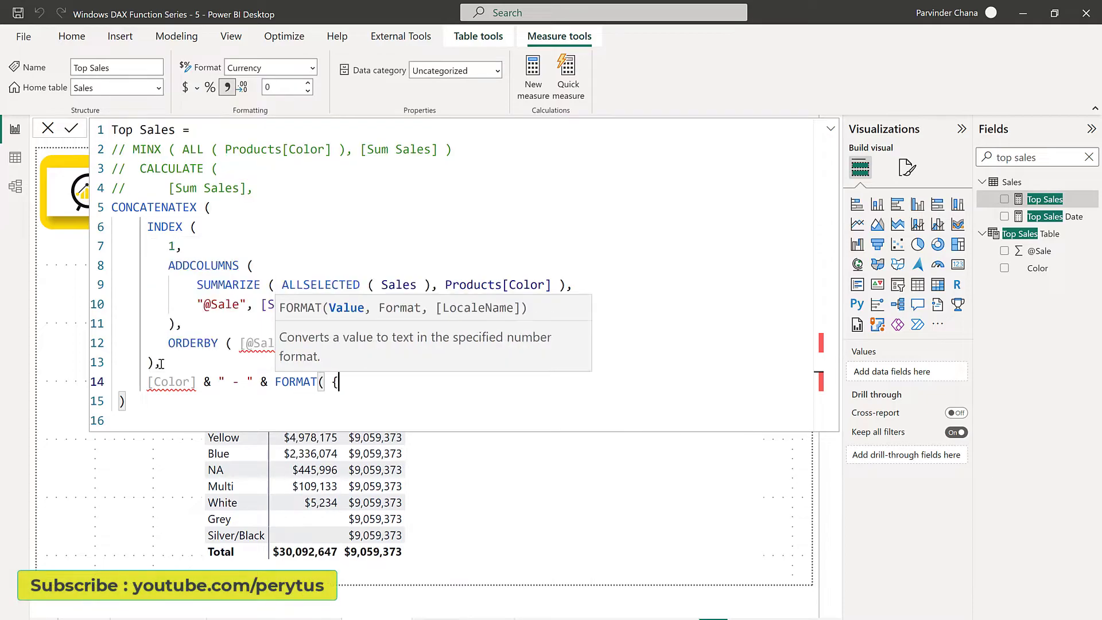
key("BackSpace")
type("[@S")
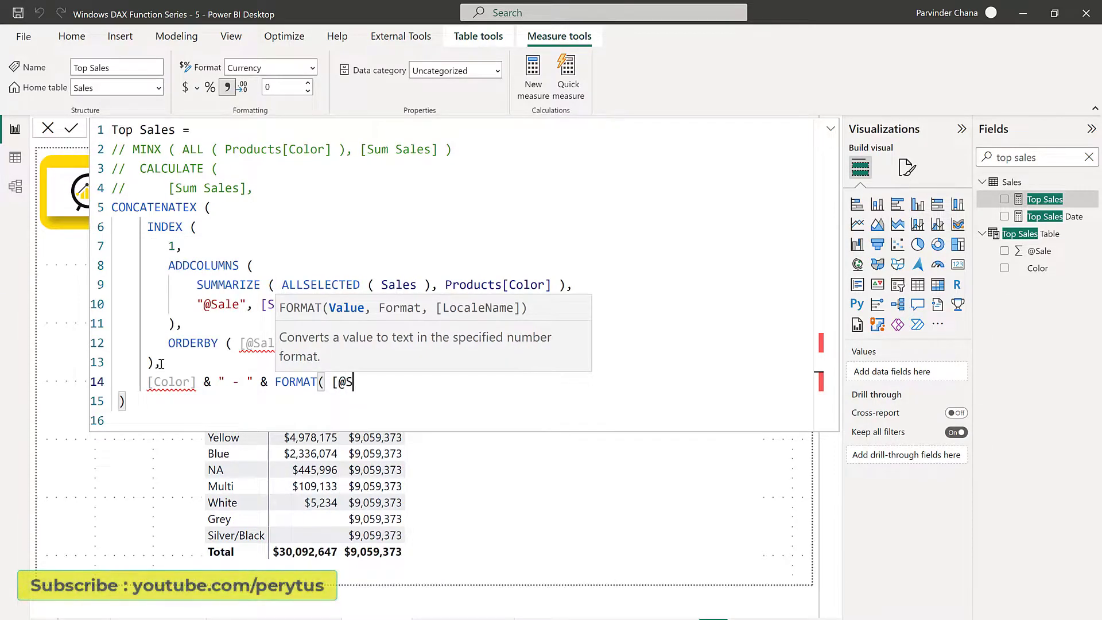
type("ale], \"Cu")
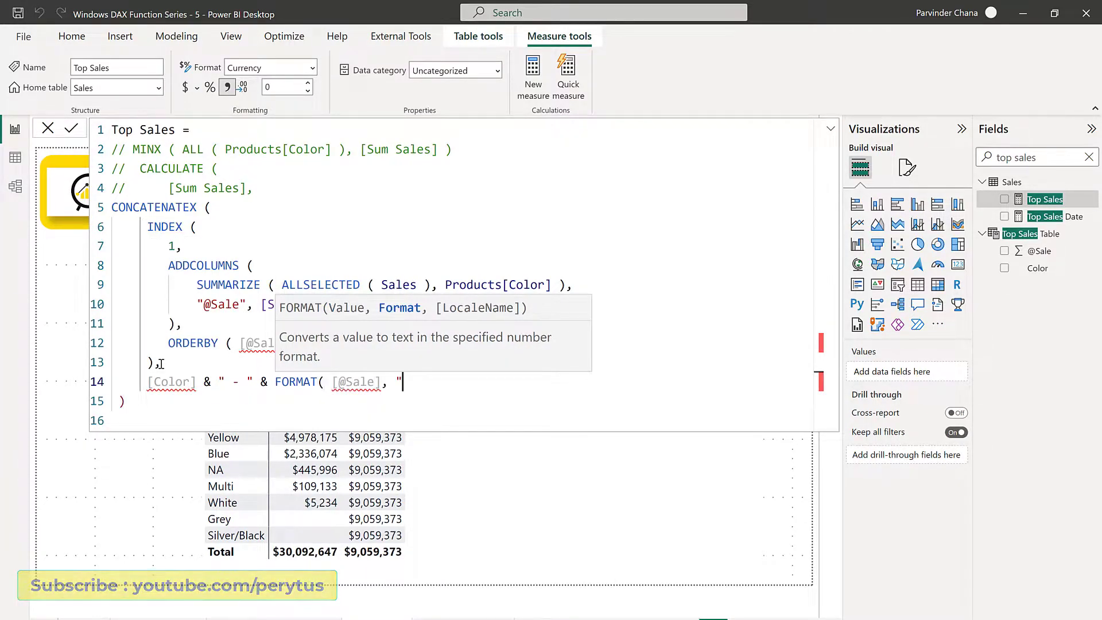
type("rrency\" )")
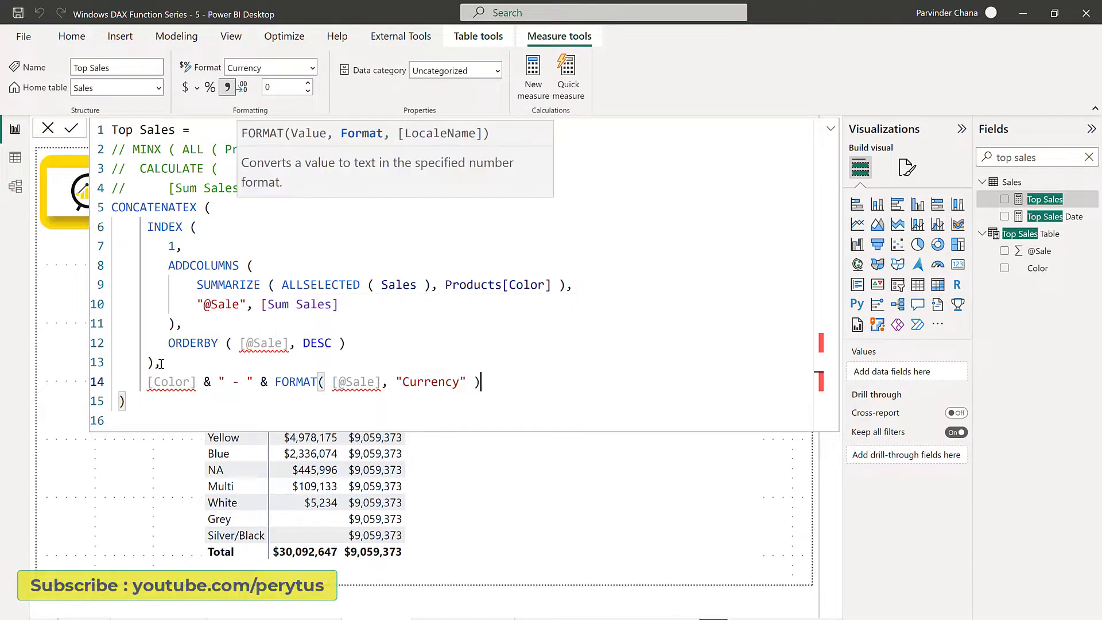
left_click(497, 546)
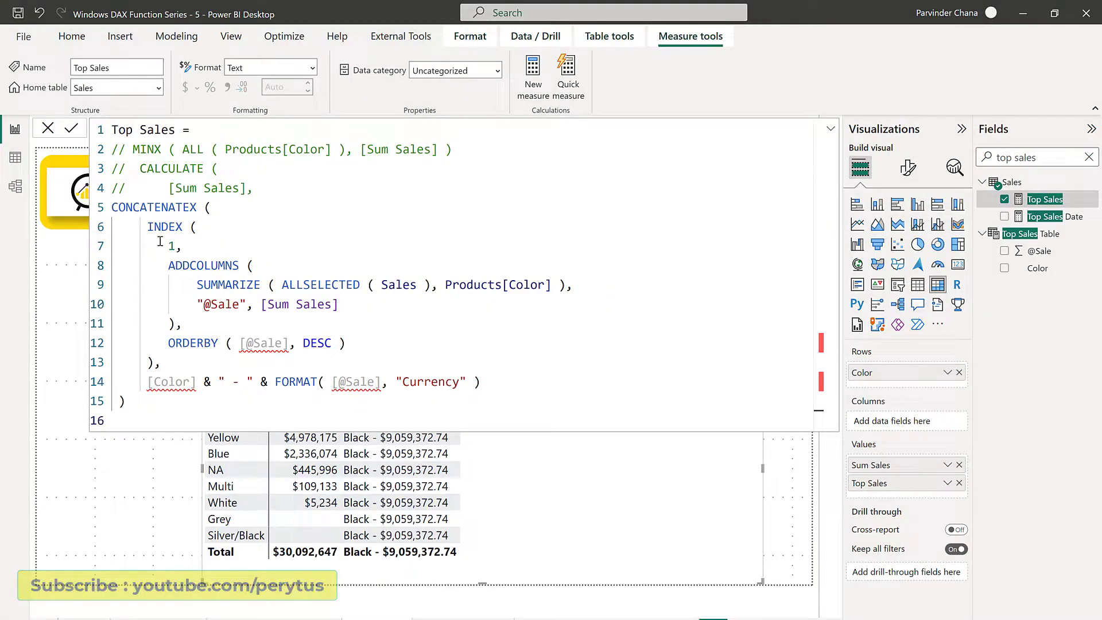
Change the INDEX position in Top Sales to -1, apply the formula, and collapse the formula editor.
left_click(168, 247)
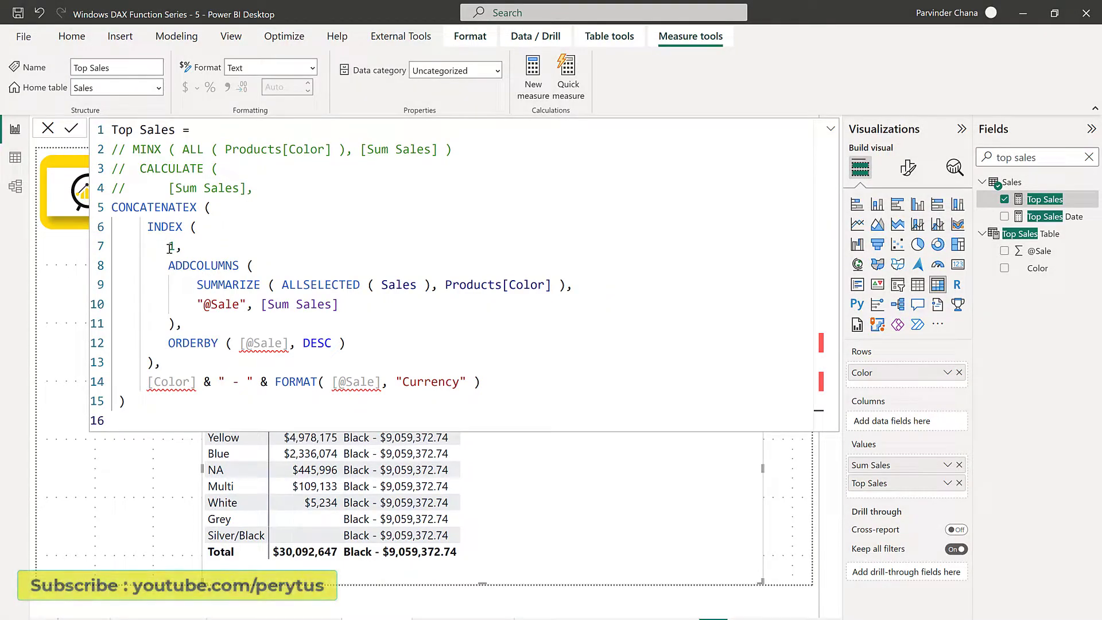
type("-")
left_click(255, 385)
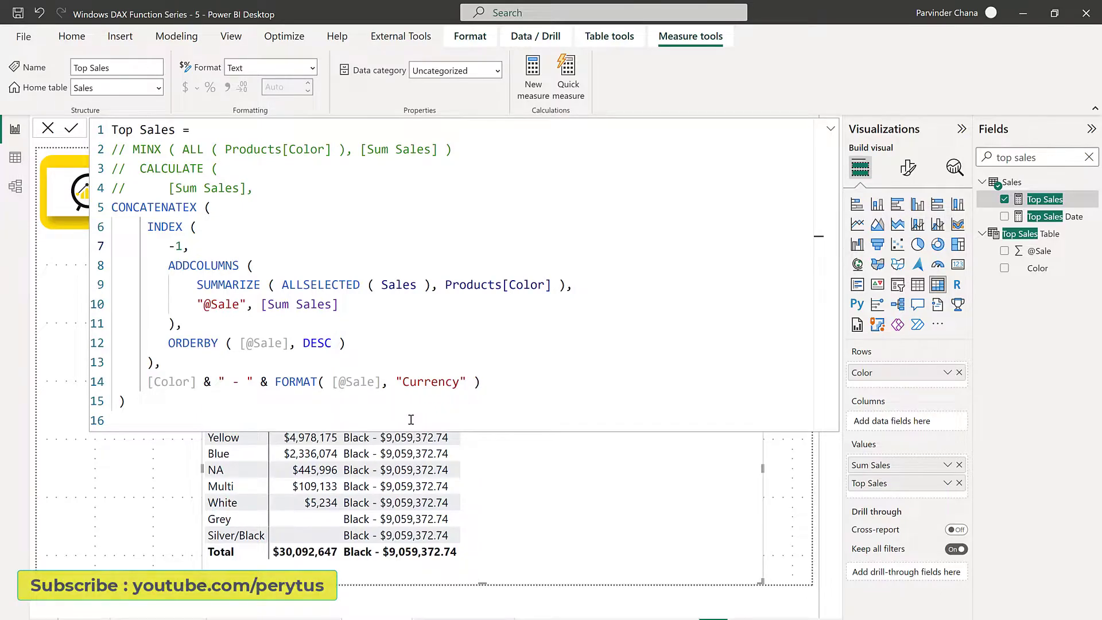
key("Return")
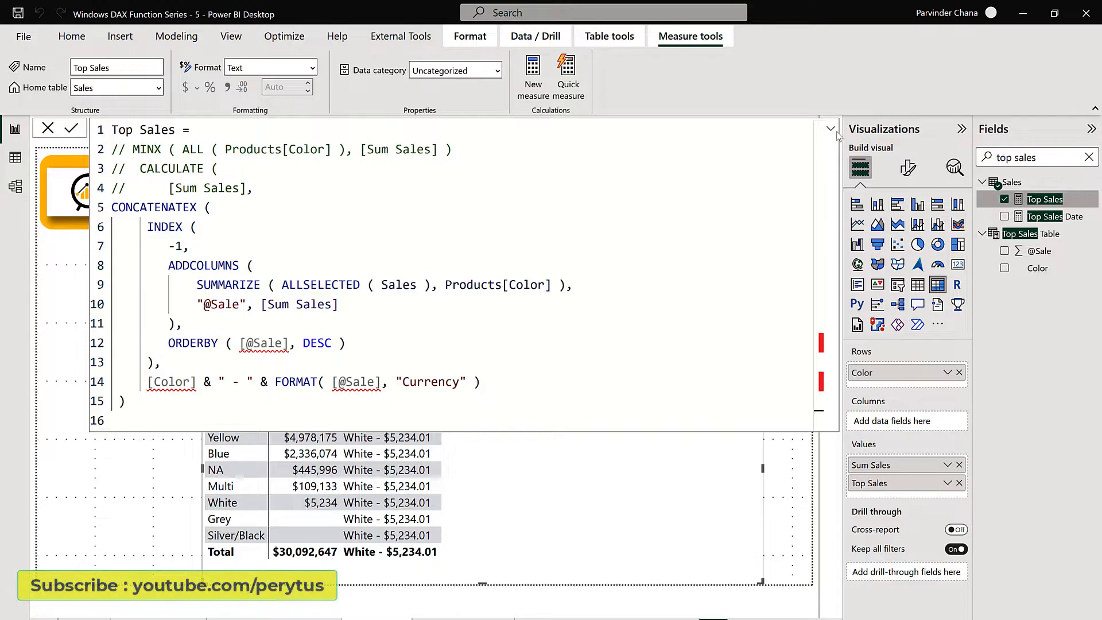
left_click(828, 130)
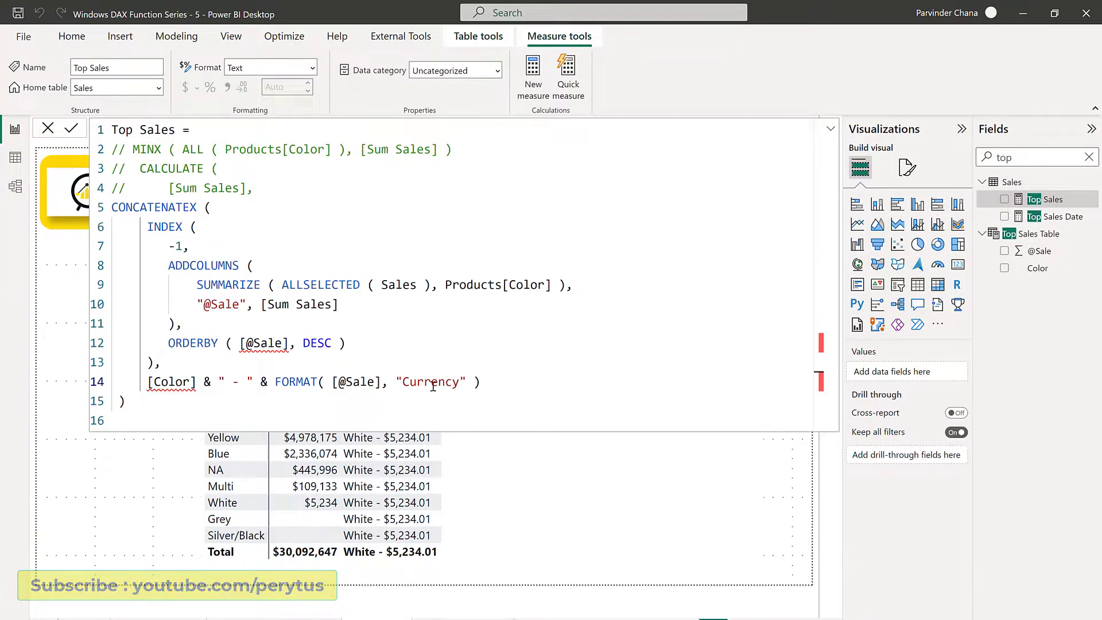
Comment out the CONCATENATEX expression, add a top-selling-color sentence with currency sales and percent market share below it, and set the INDEX position to 1.
left_click(433, 385)
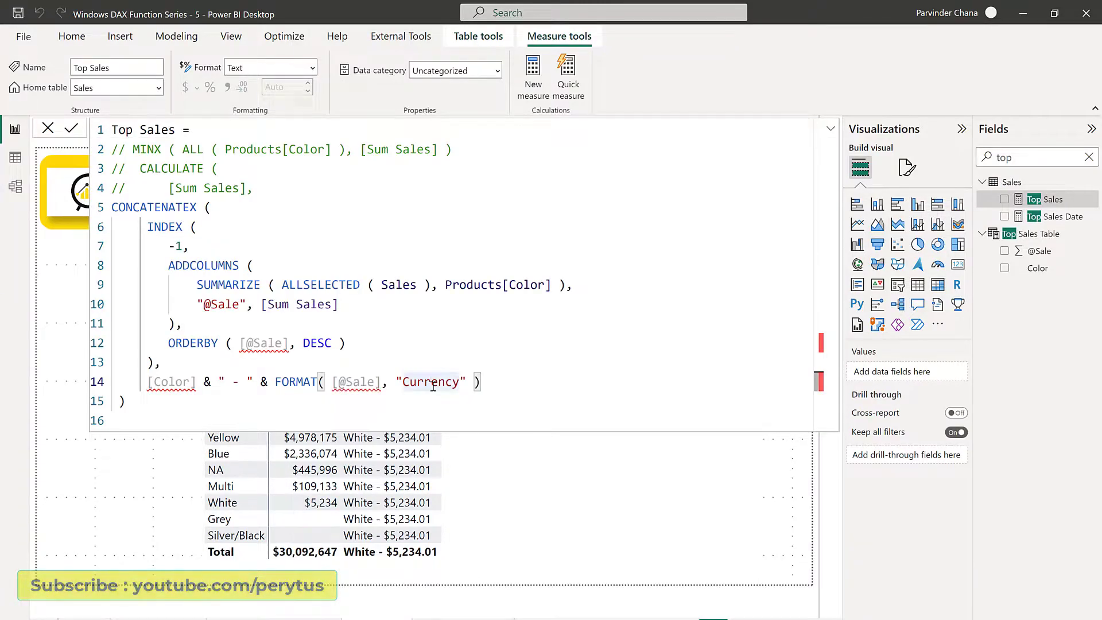
left_click(542, 389)
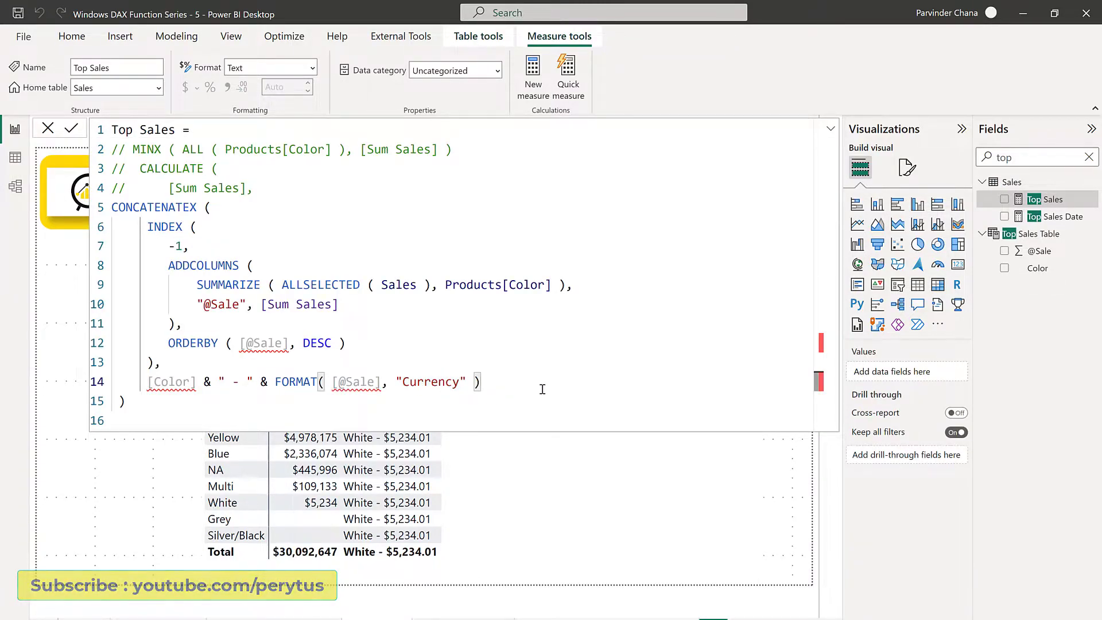
key("ctrl+slash")
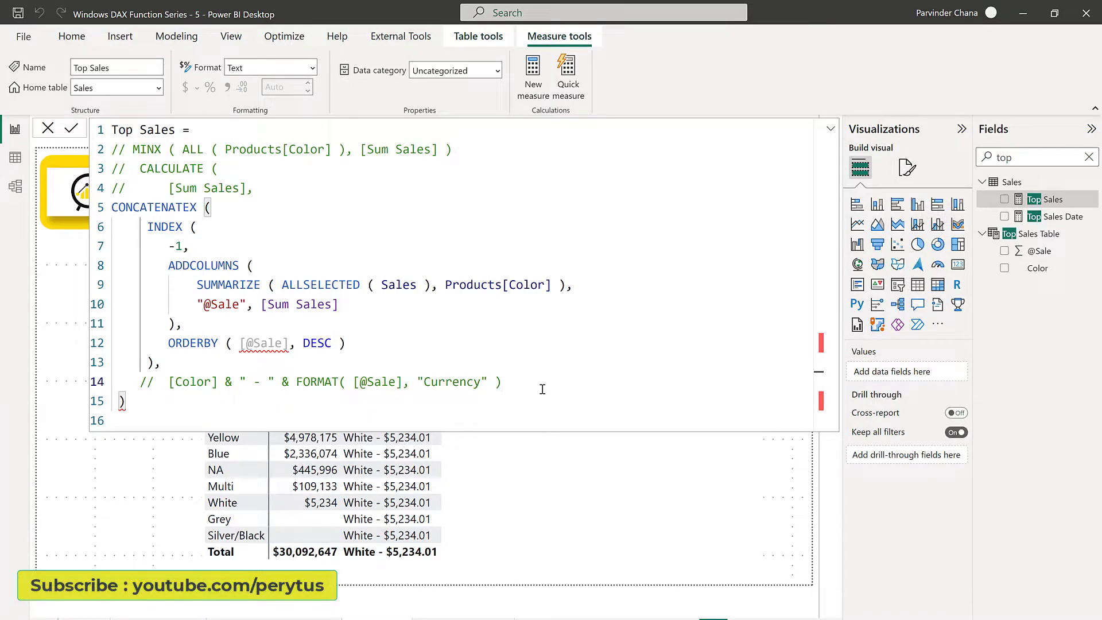
key("Return")
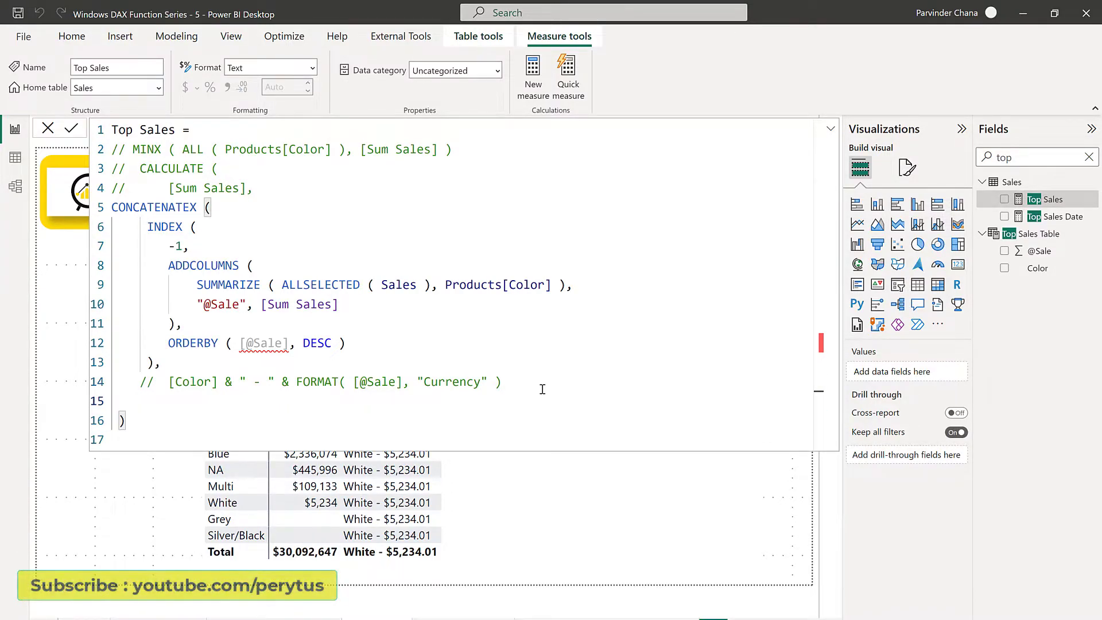
type("[Color] & \" color is a top selling color with total sales of \" & Format ( [@Sale], \"Currency\" ) & \" and it has \" & FORMAT ( DIVIDE ( [@Sale], CALCULATE (  [Sum Sales], ALLSELECTED ( Products[Color] ) ) ), \"Percent\" ) & \" market share.\" )")
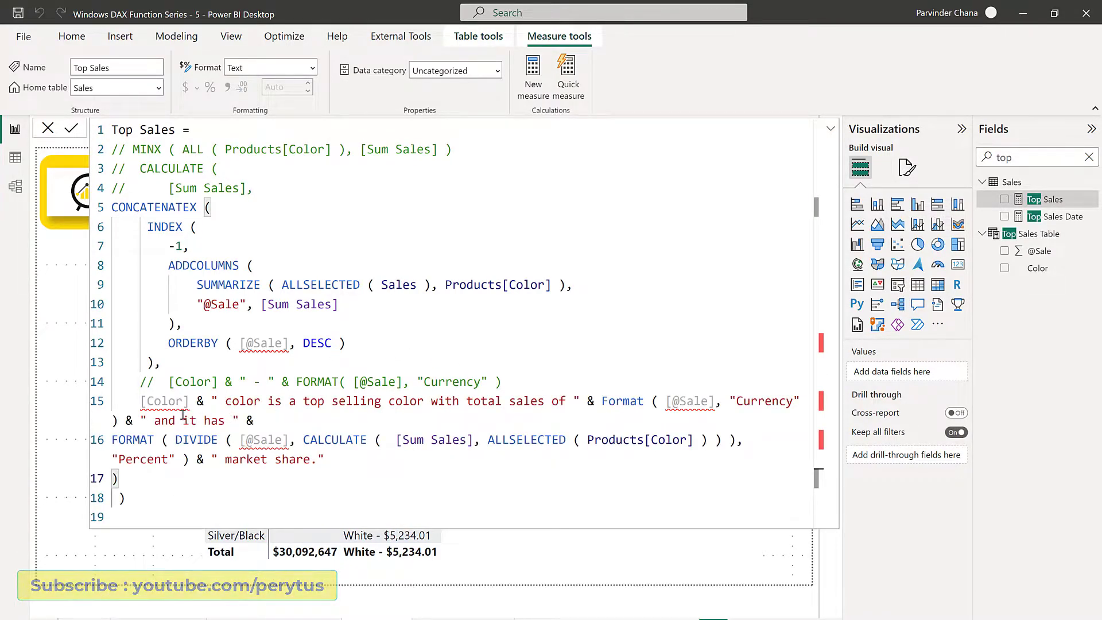
scroll(330, 385, "down", 4)
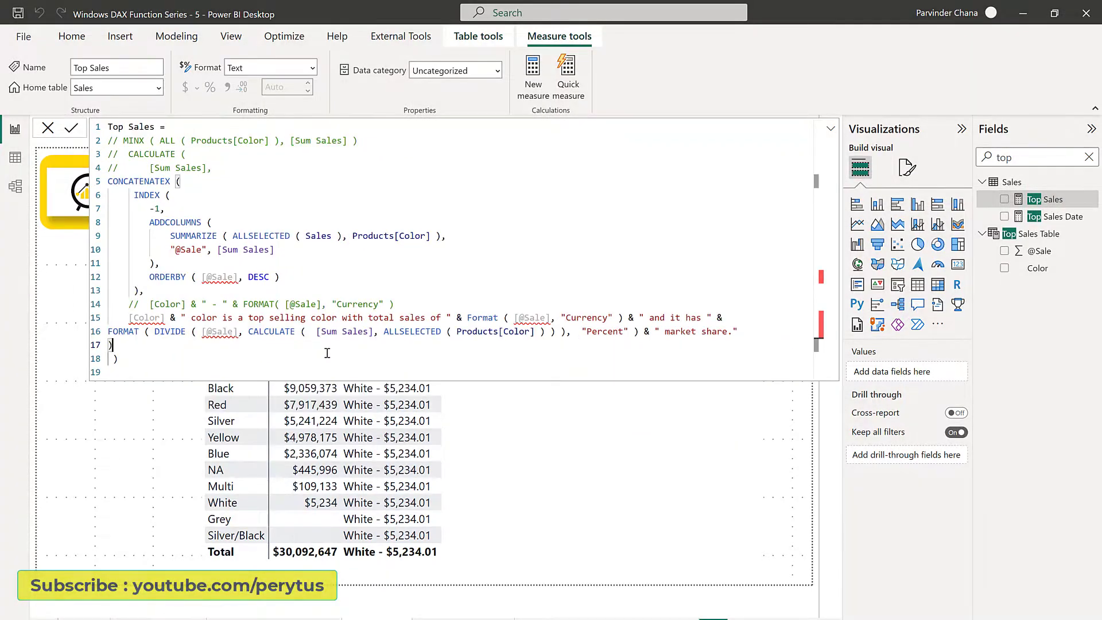
mouse_move(153, 319)
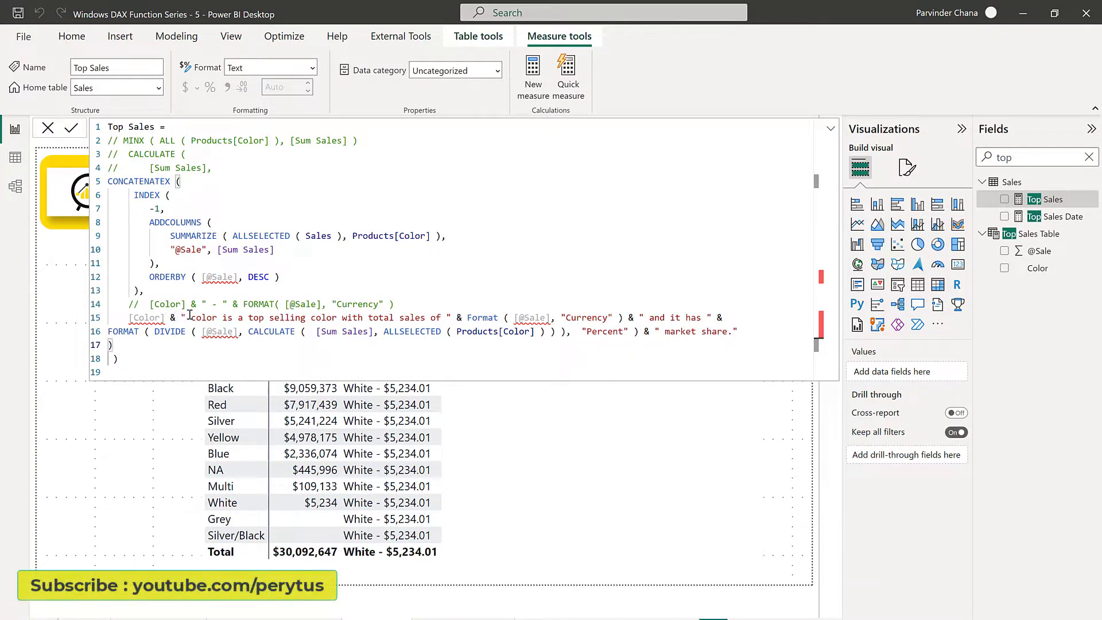
left_click(151, 209)
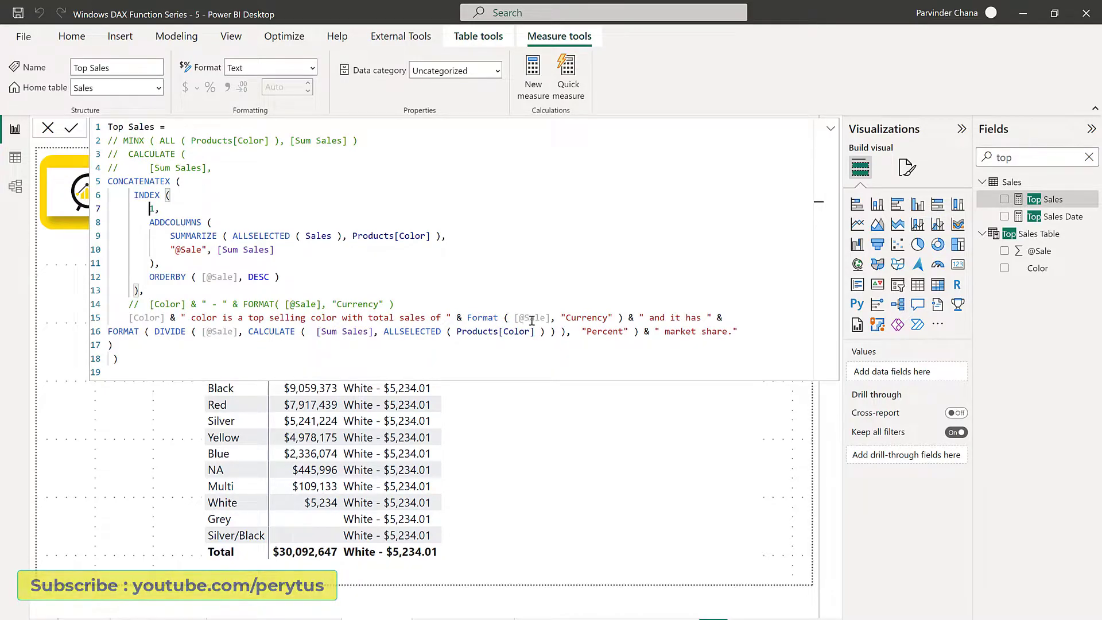
left_click(115, 331)
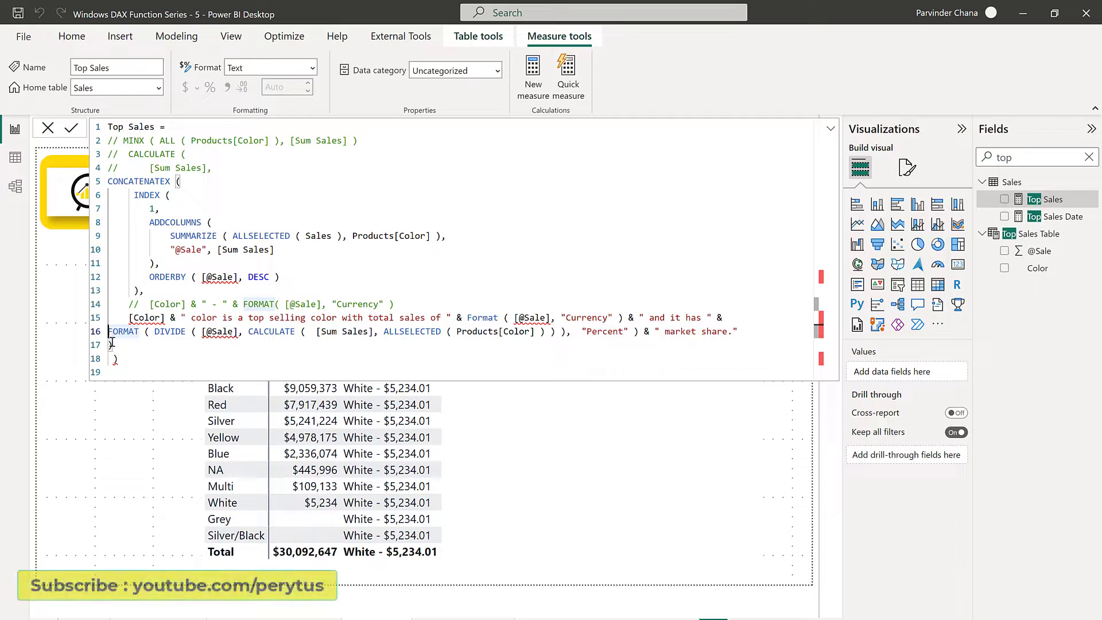
key("Tab")
key("ctrl+Right")
key("ctrl+Right")
key("Return")
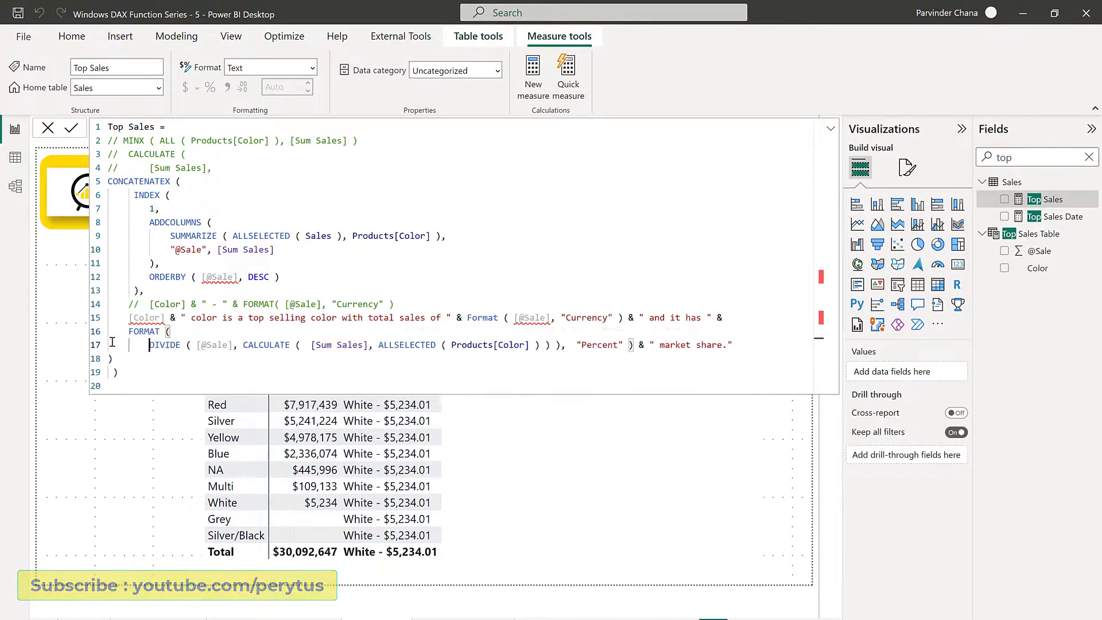
key("ctrl+Right")
key("ctrl+Right")
key("Return")
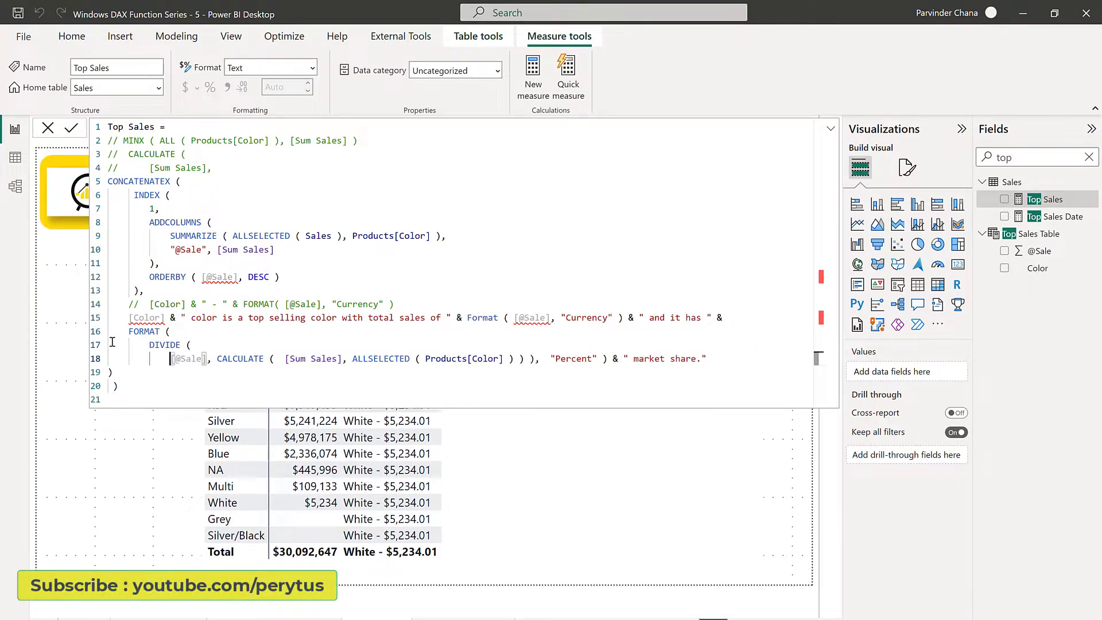
key("ctrl+Right")
key("ctrl+Right")
key("Return")
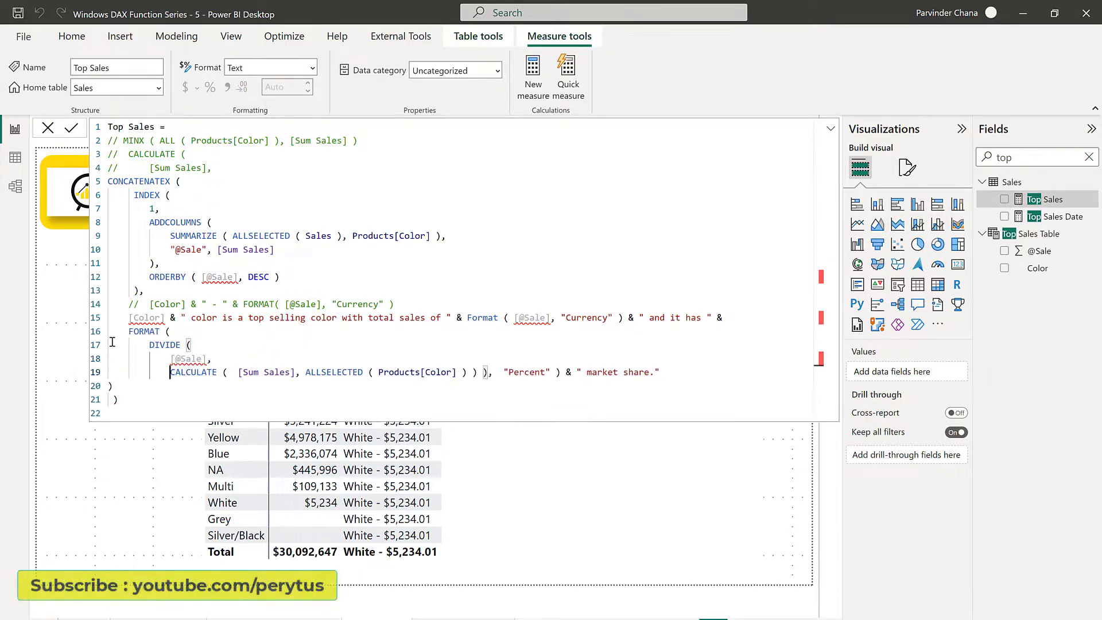
key("ctrl+Right")
key("ctrl+Right")
key("ctrl+Right")
key("ctrl+Right")
key("ctrl+Right")
key("ctrl+Right")
key("ctrl+Right")
key("ctrl+Right")
key("ctrl+Right")
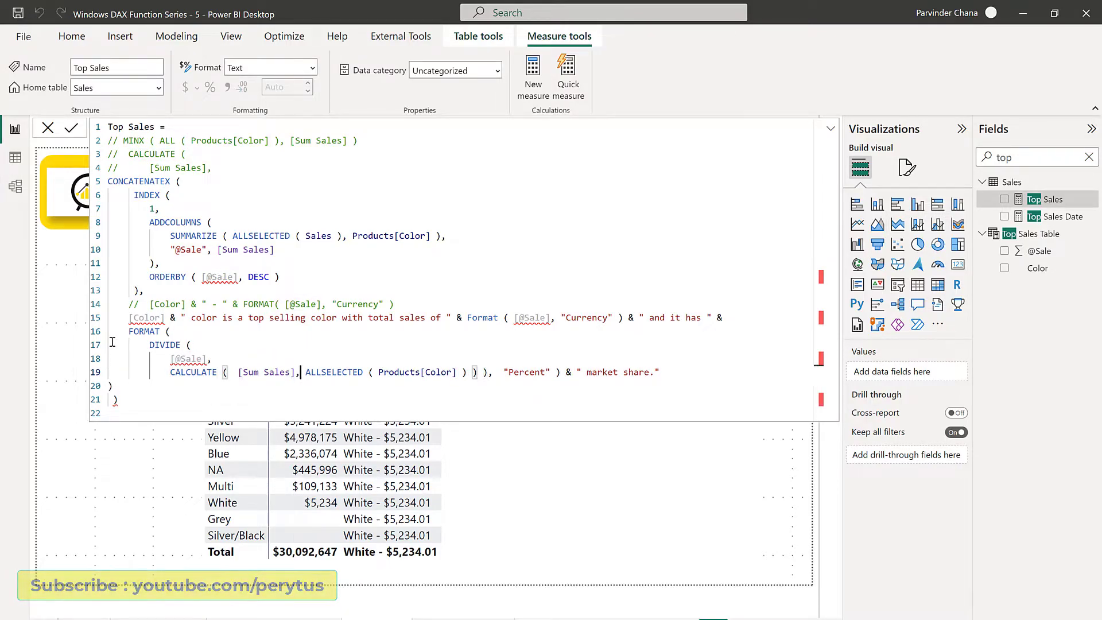
key("ctrl+Right")
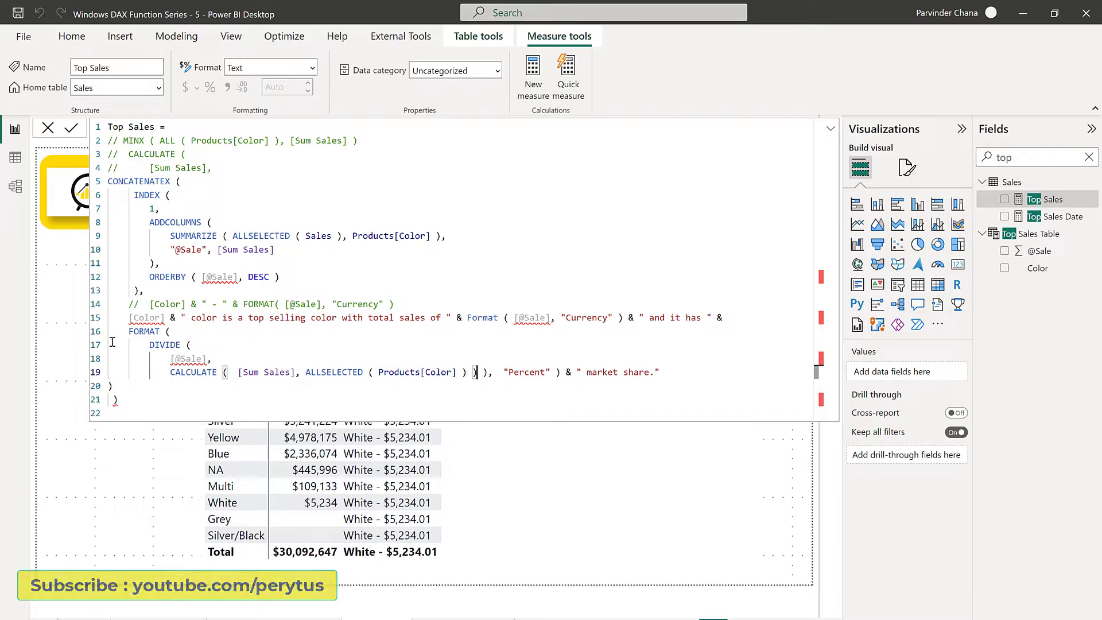
key("Return")
key("ctrl+Right")
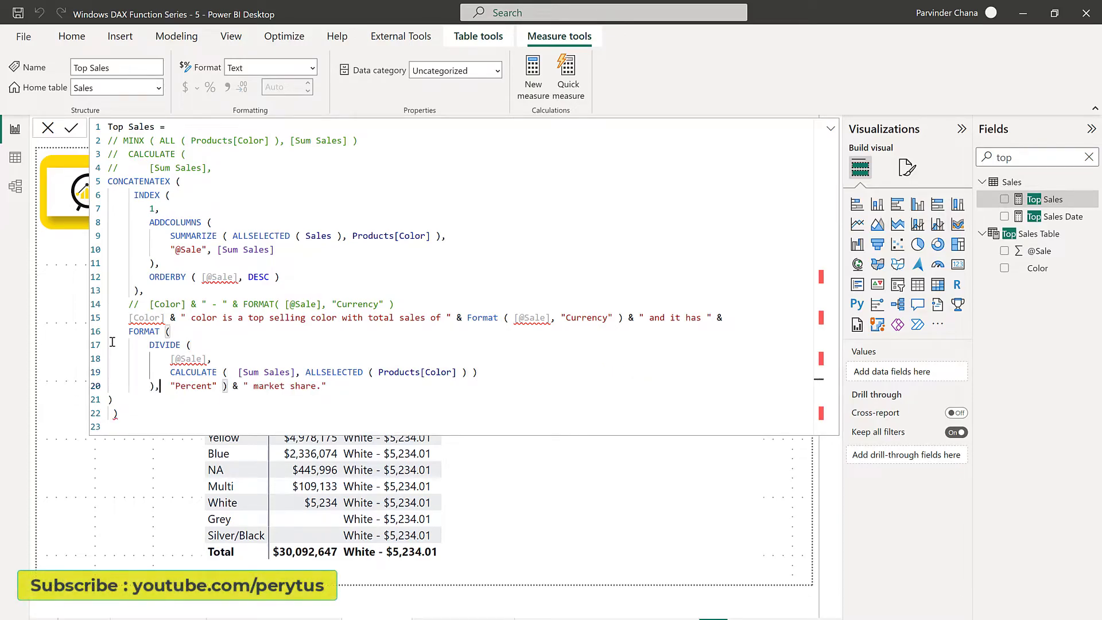
key("Return")
key("ctrl+Right")
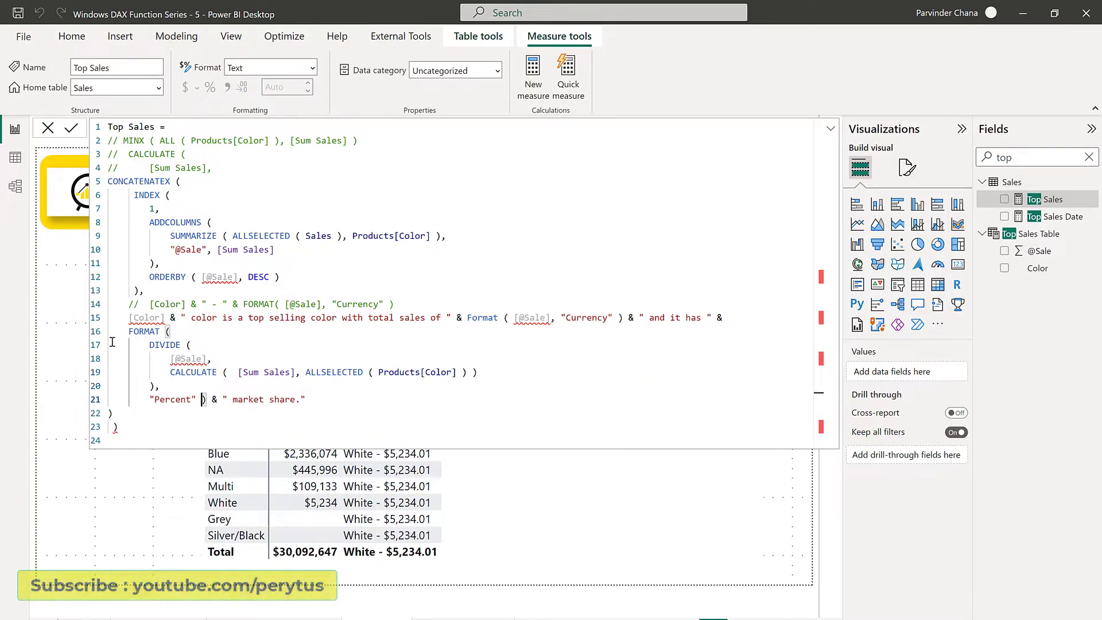
key("Return")
key("shift+Tab")
key("BackSpace")
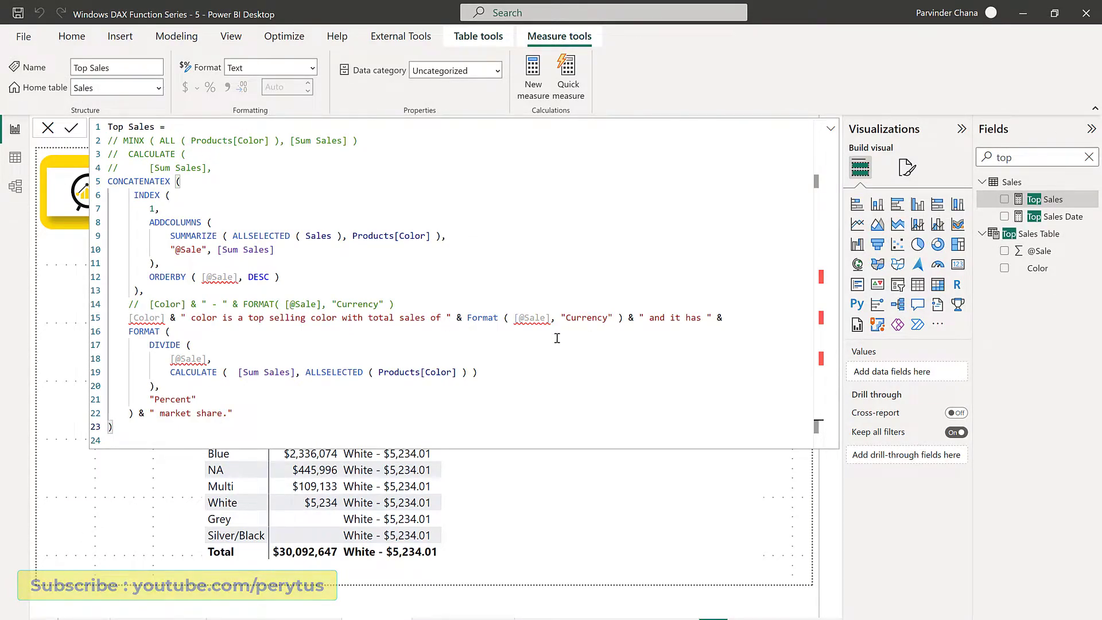
left_click_drag(174, 356, 204, 360)
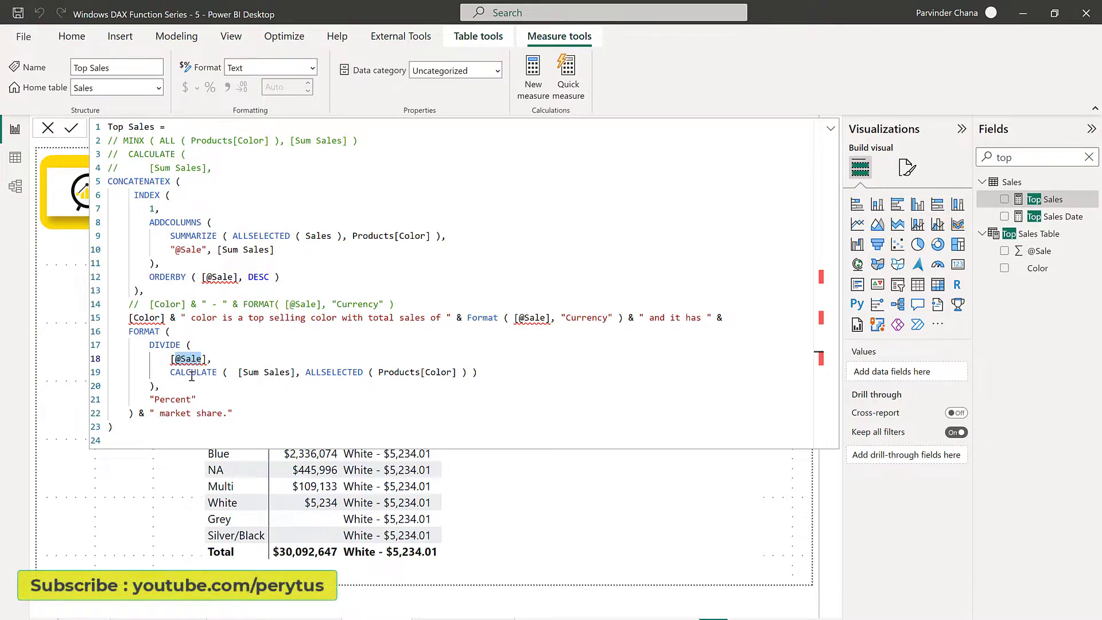
Highlight DIVIDE's CALCULATE denominator, apply the Top Sales formula, and show the measure as a card between the title banner and the color table.
left_click_drag(170, 372, 429, 383)
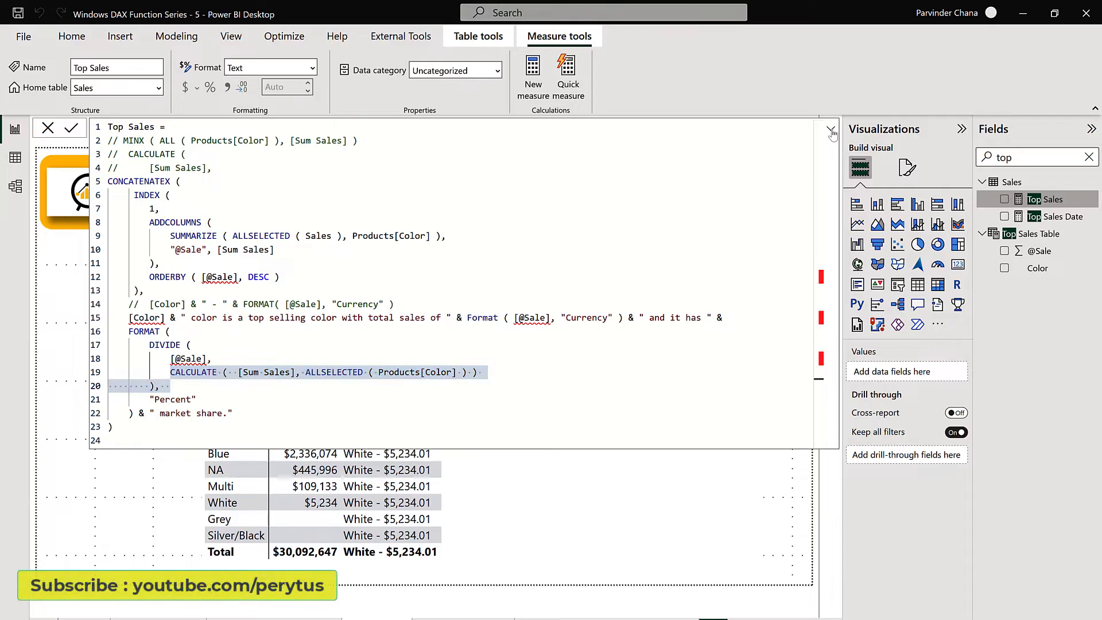
left_click(831, 131)
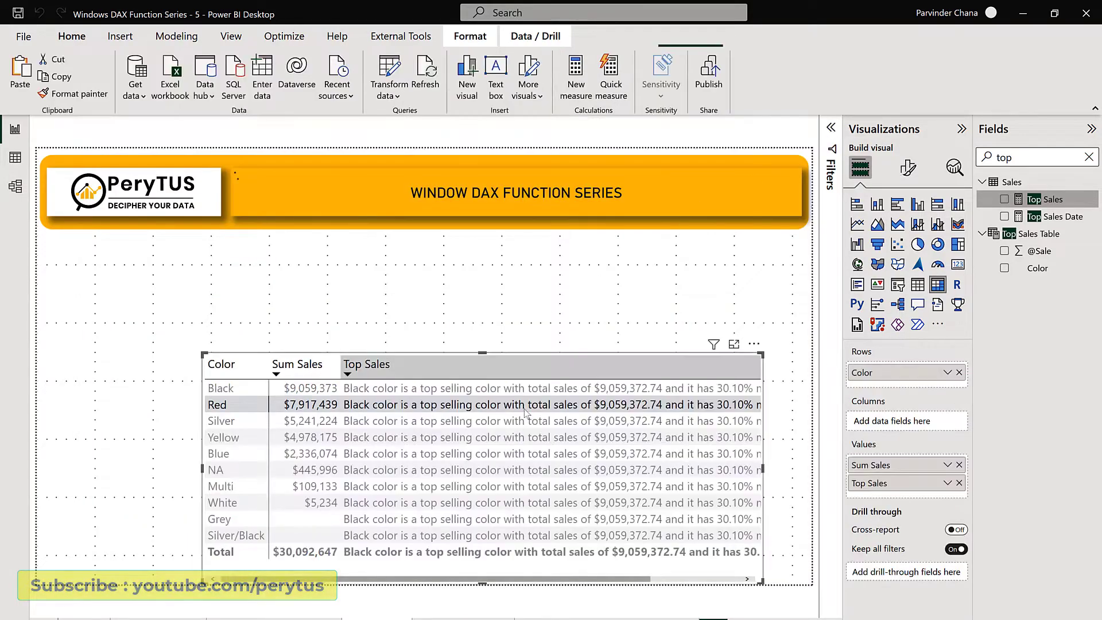
left_click_drag(1023, 203, 408, 270)
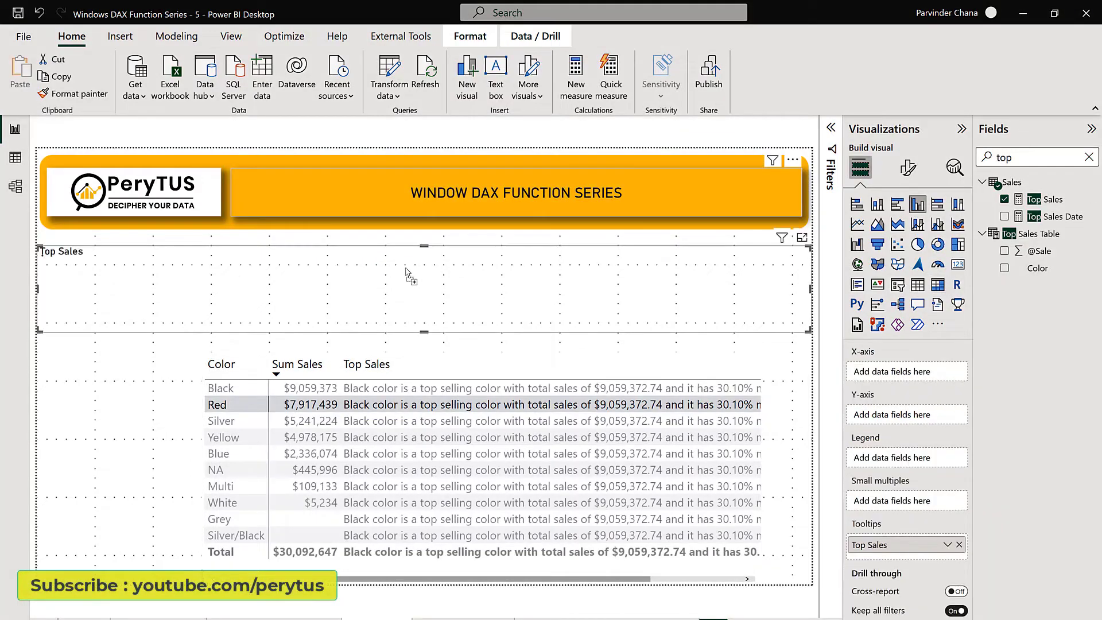
left_click(958, 264)
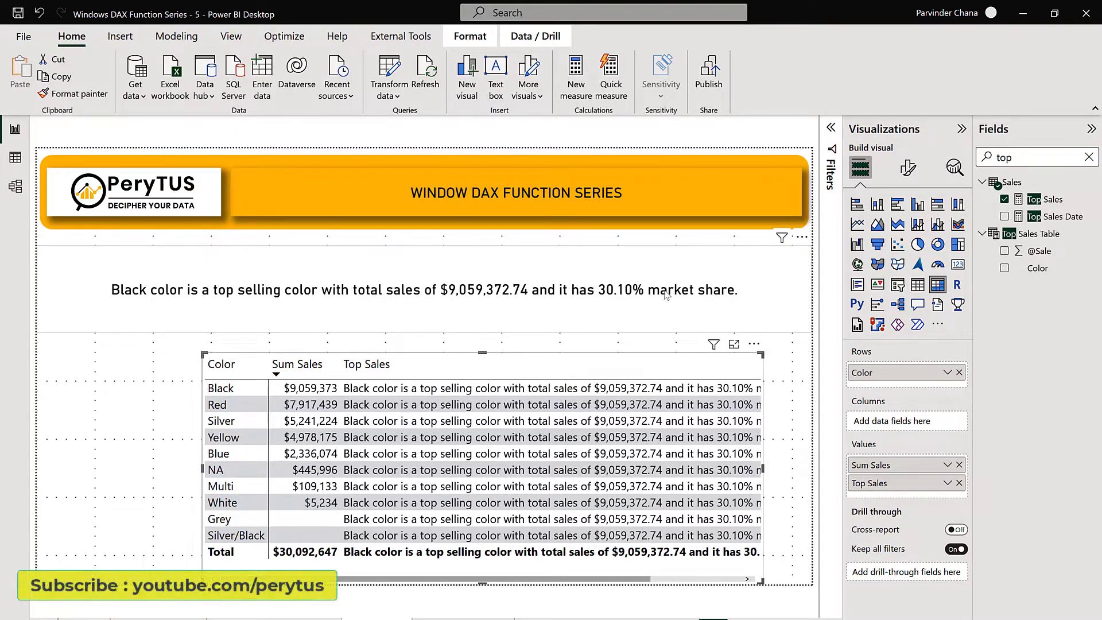
Set the INDEX position in Top Sales to -1, replace "top" with "least" in the sentence text, and apply the formula.
left_click(1054, 201)
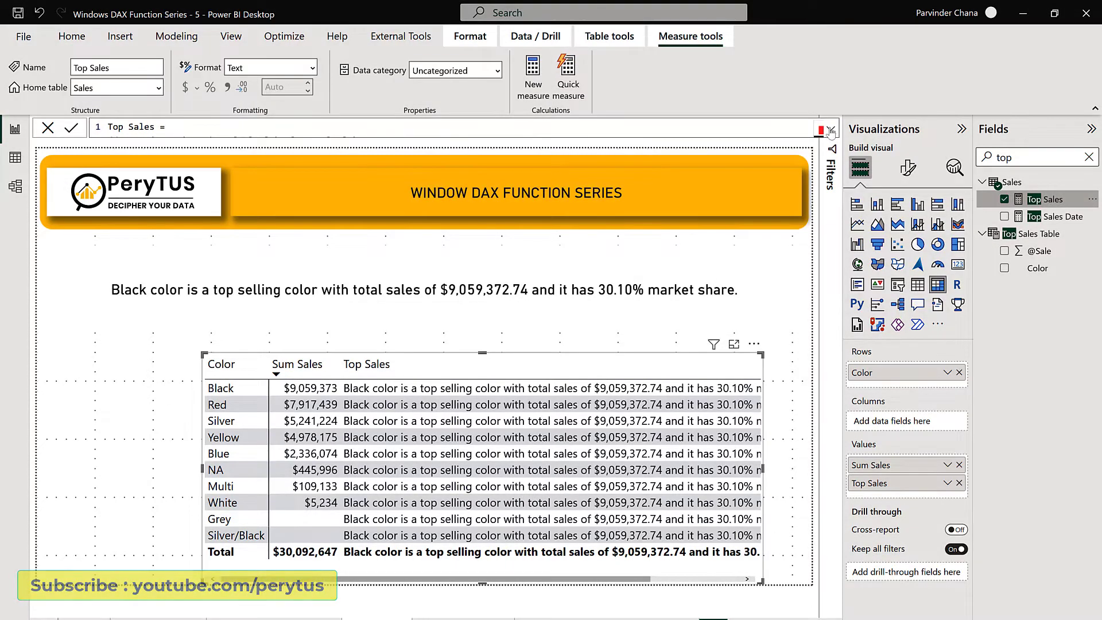
left_click(830, 129)
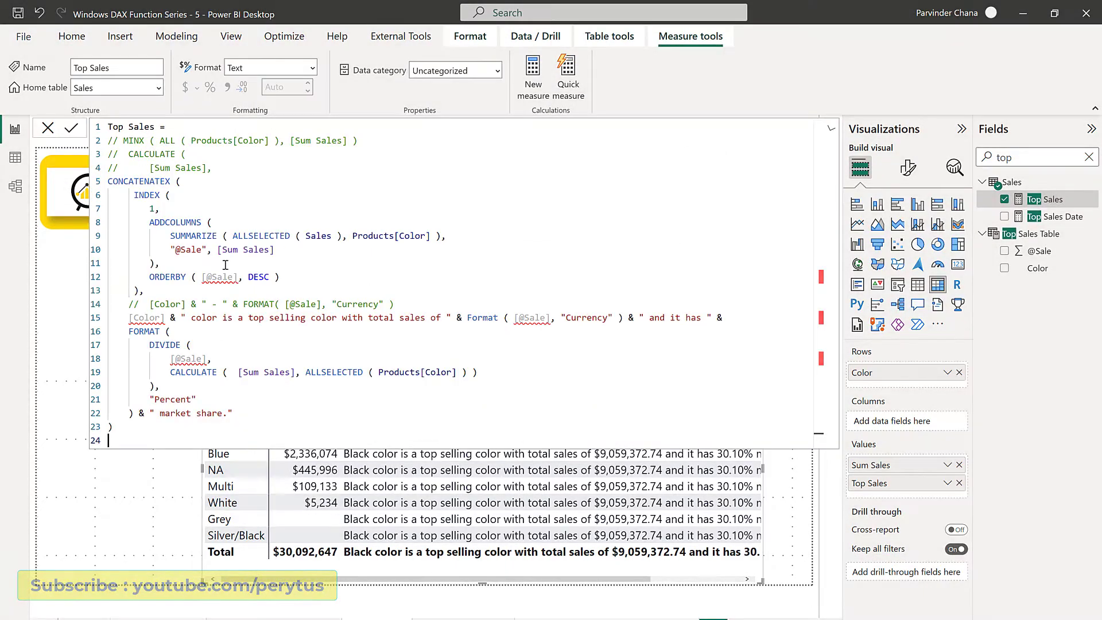
left_click(151, 210)
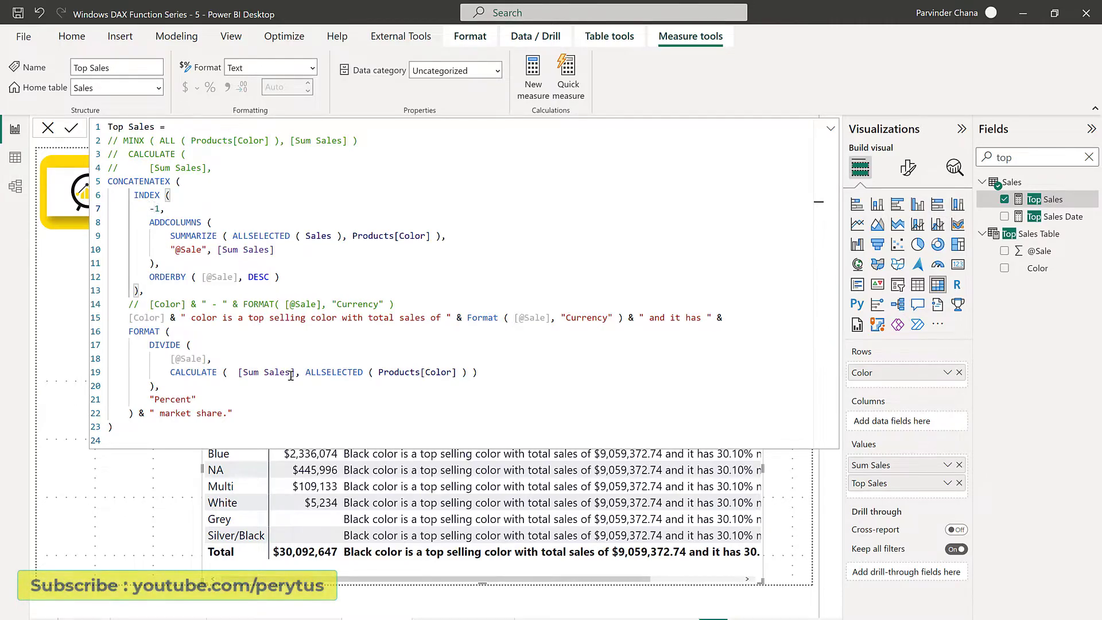
double_click(258, 316)
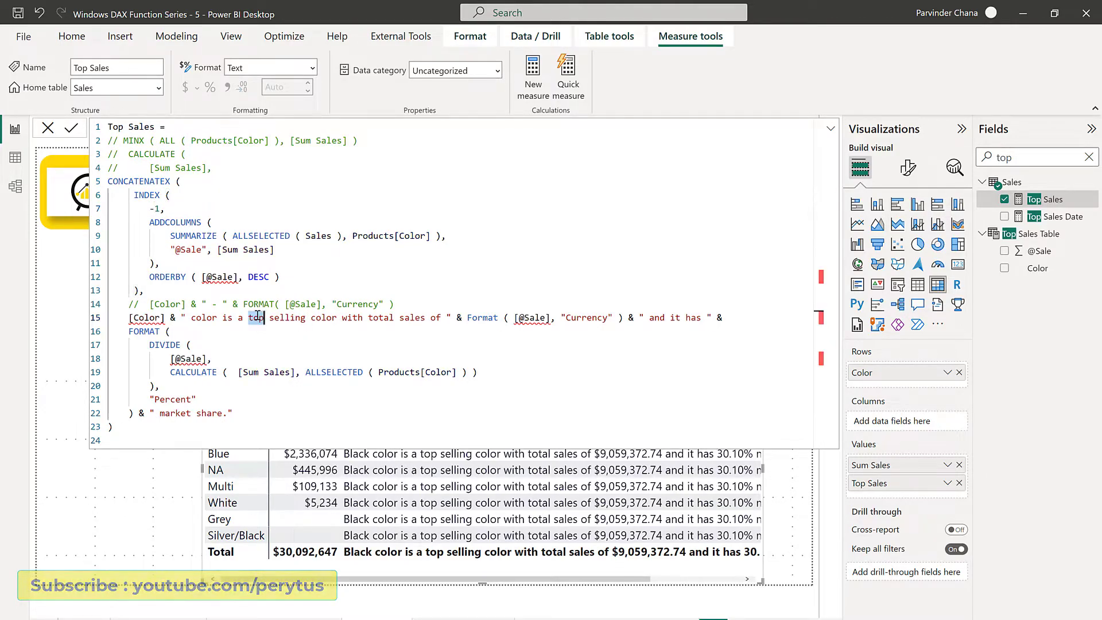
type("least")
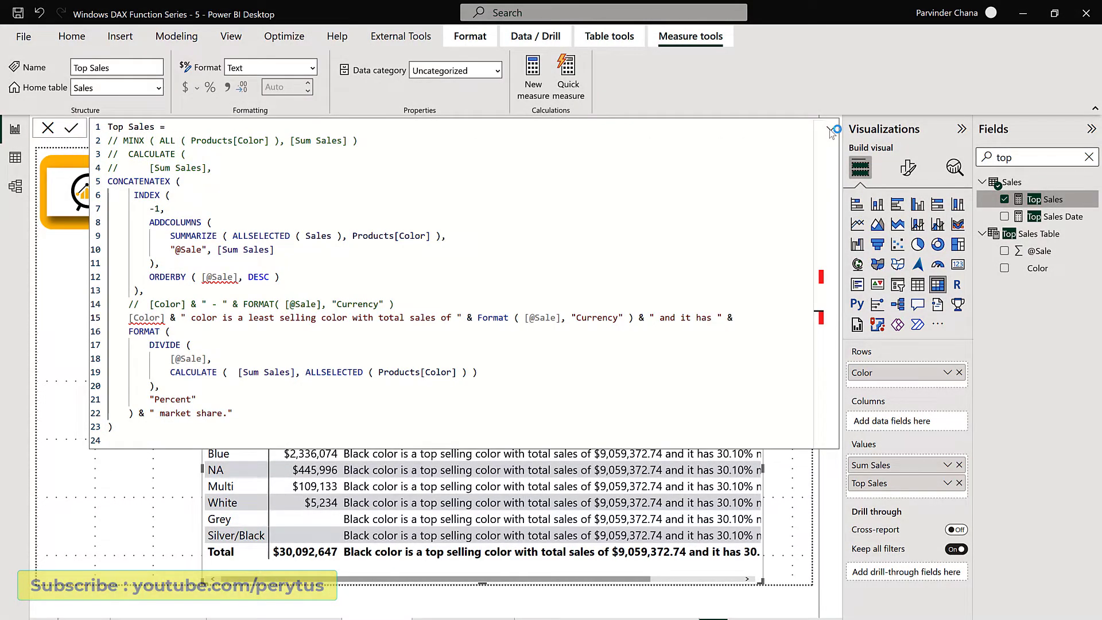
left_click(830, 130)
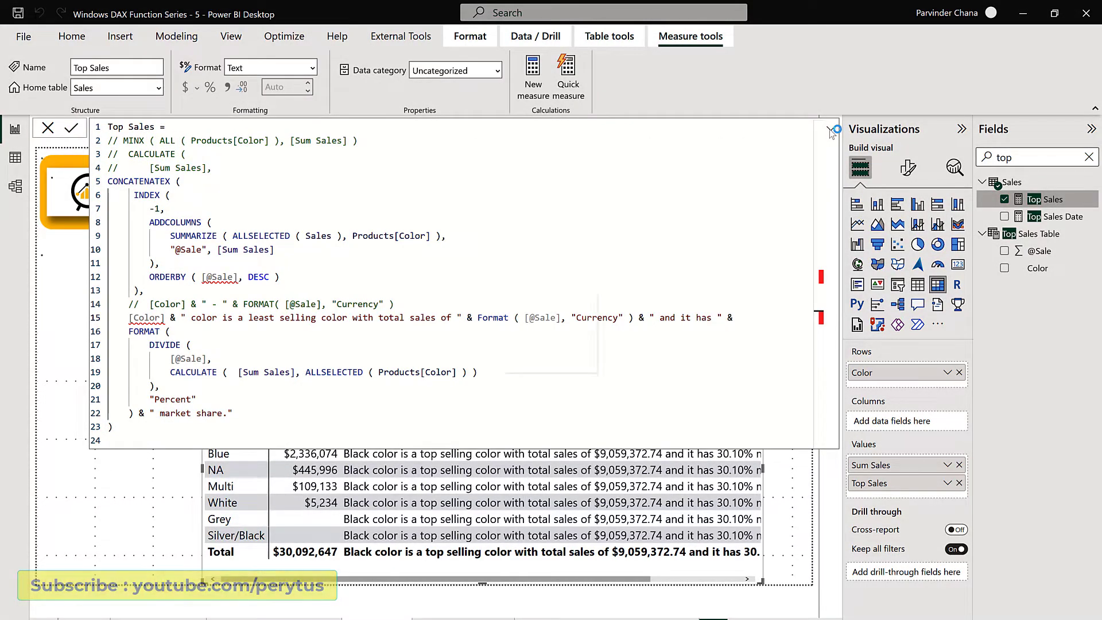